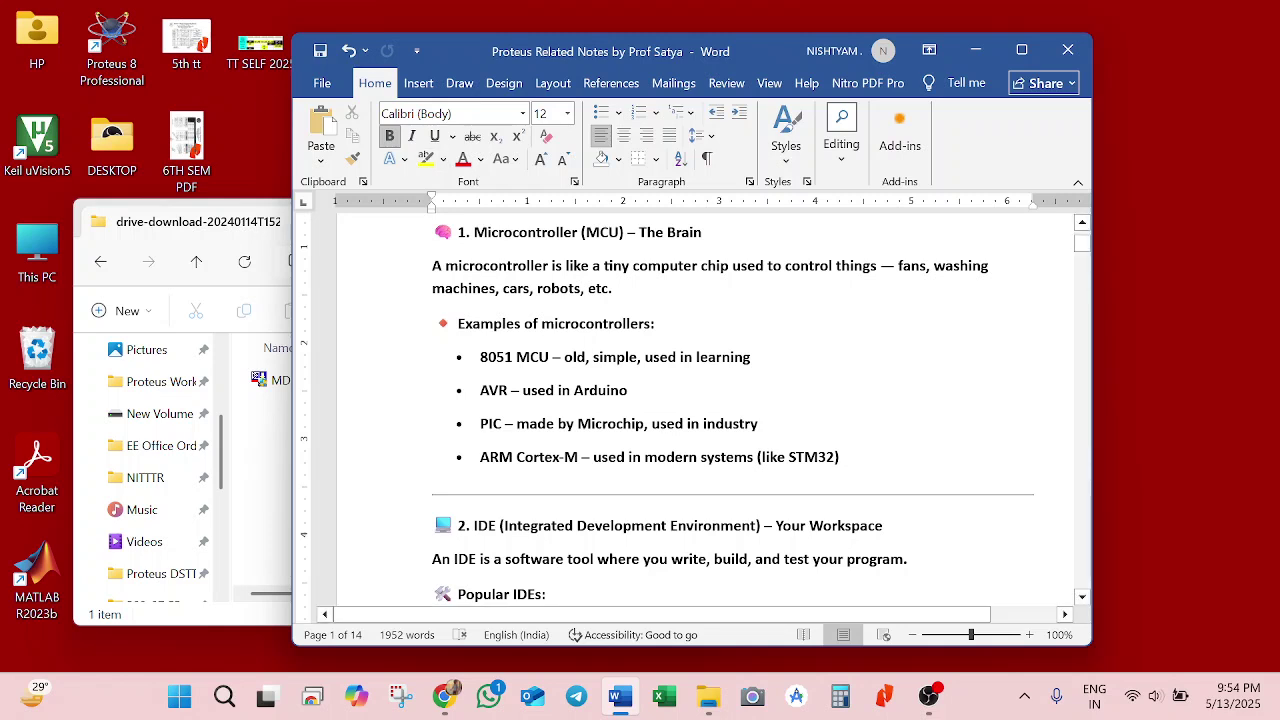
# Read the IDE (Integrated Development Environment) heading and its definition sentence in section 2, highlighting the key phrases.
pyautogui.doubleClick(490, 525)
pyautogui.click(490, 525)
pyautogui.moveTo(474, 525); pyautogui.dragTo(882, 525)
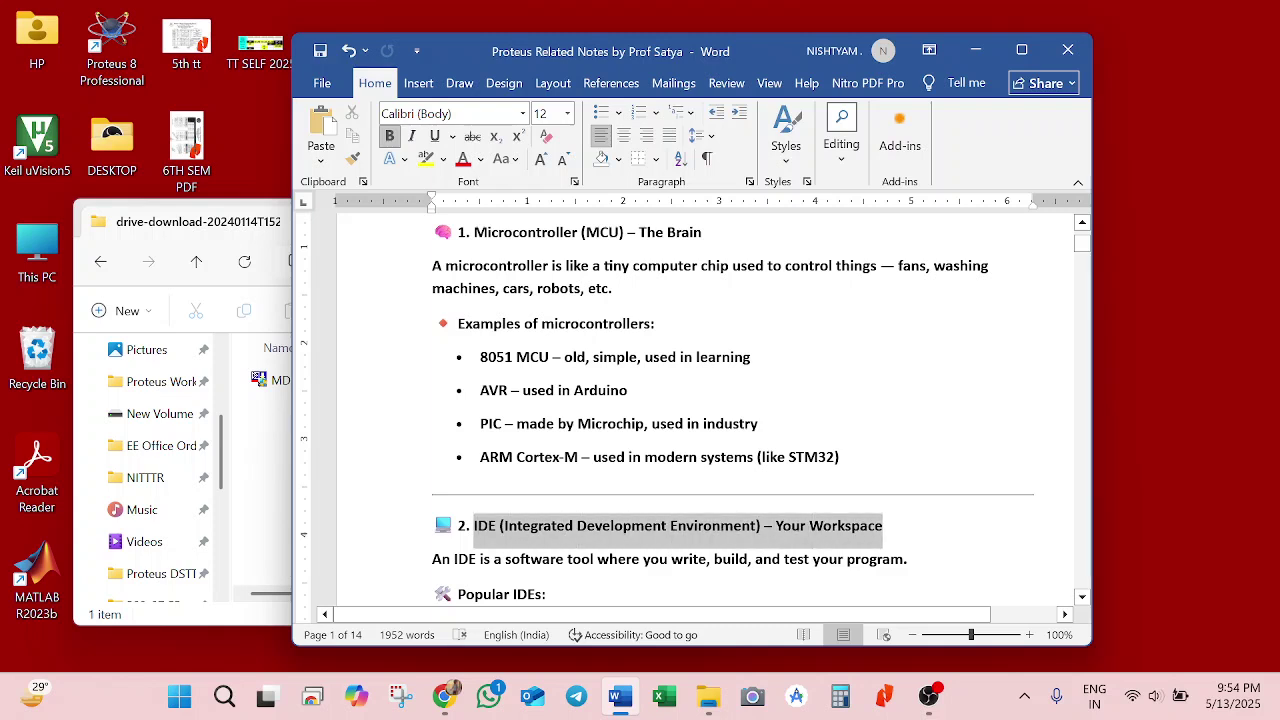
pyautogui.click(882, 525)
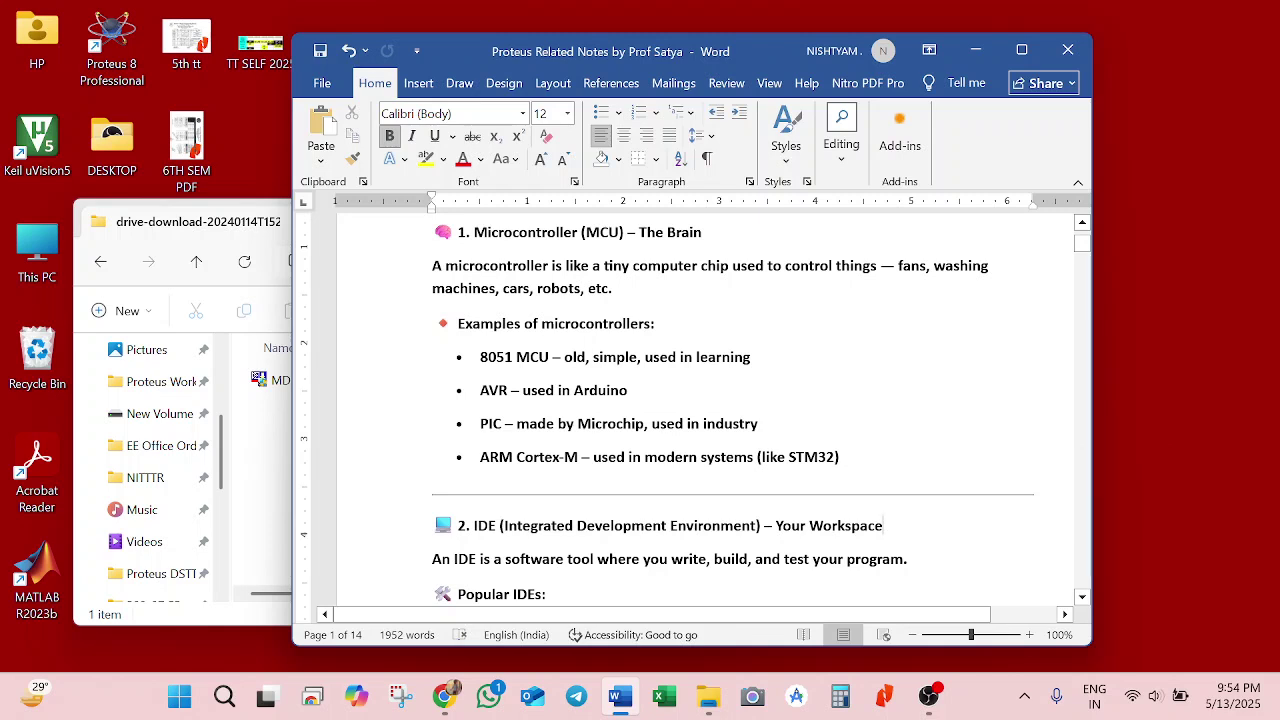
pyautogui.doubleClick(581, 559)
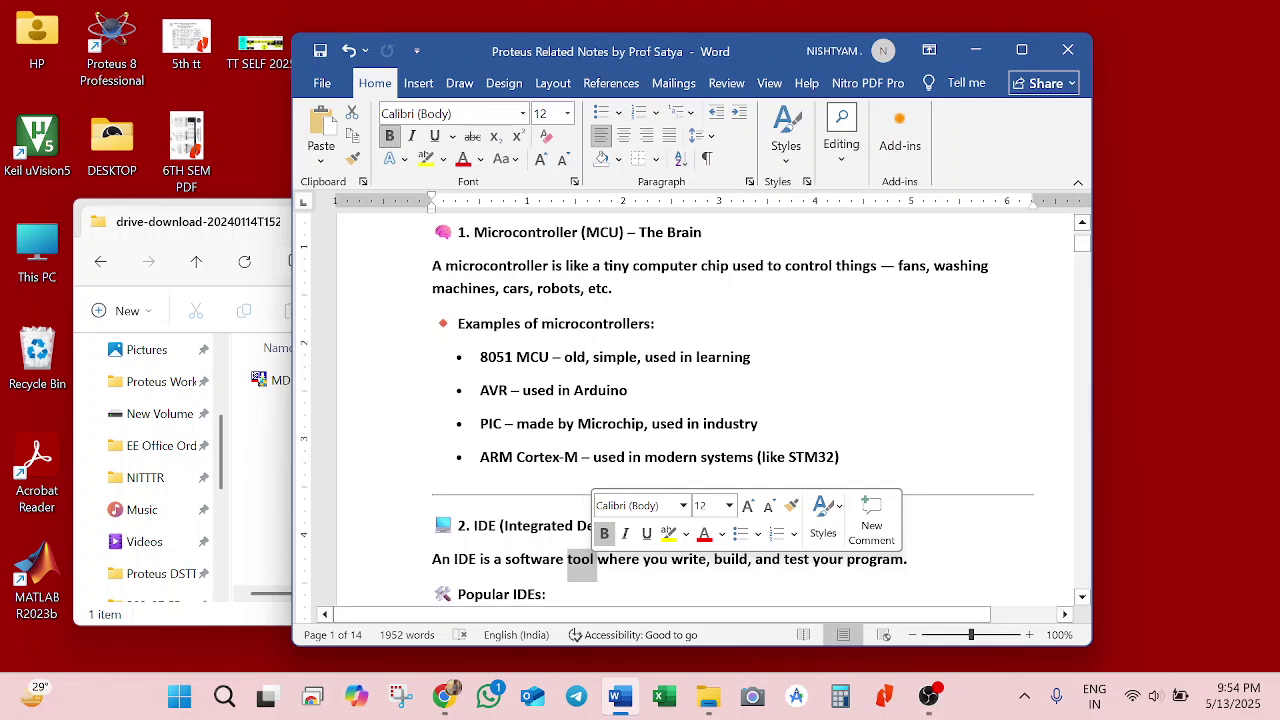
pyautogui.moveTo(671, 559); pyautogui.dragTo(905, 559)
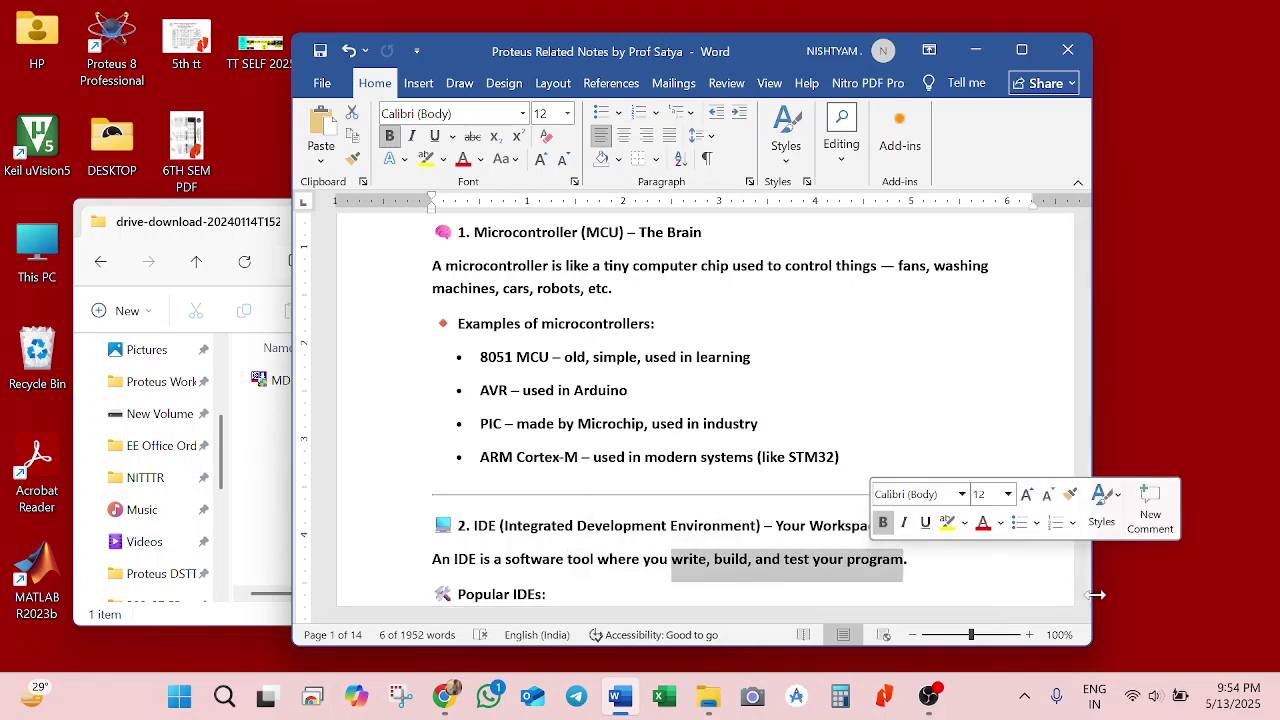
pyautogui.click(907, 559)
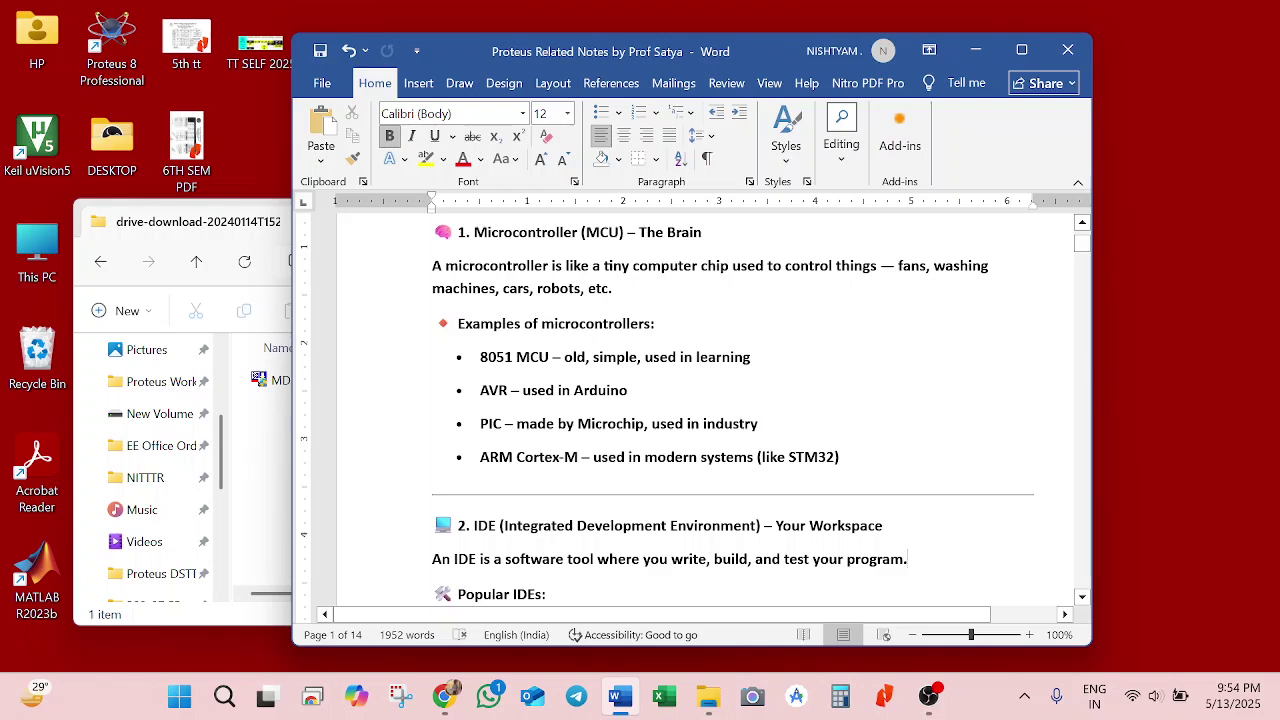
pyautogui.moveTo(473, 525); pyautogui.dragTo(577, 525)
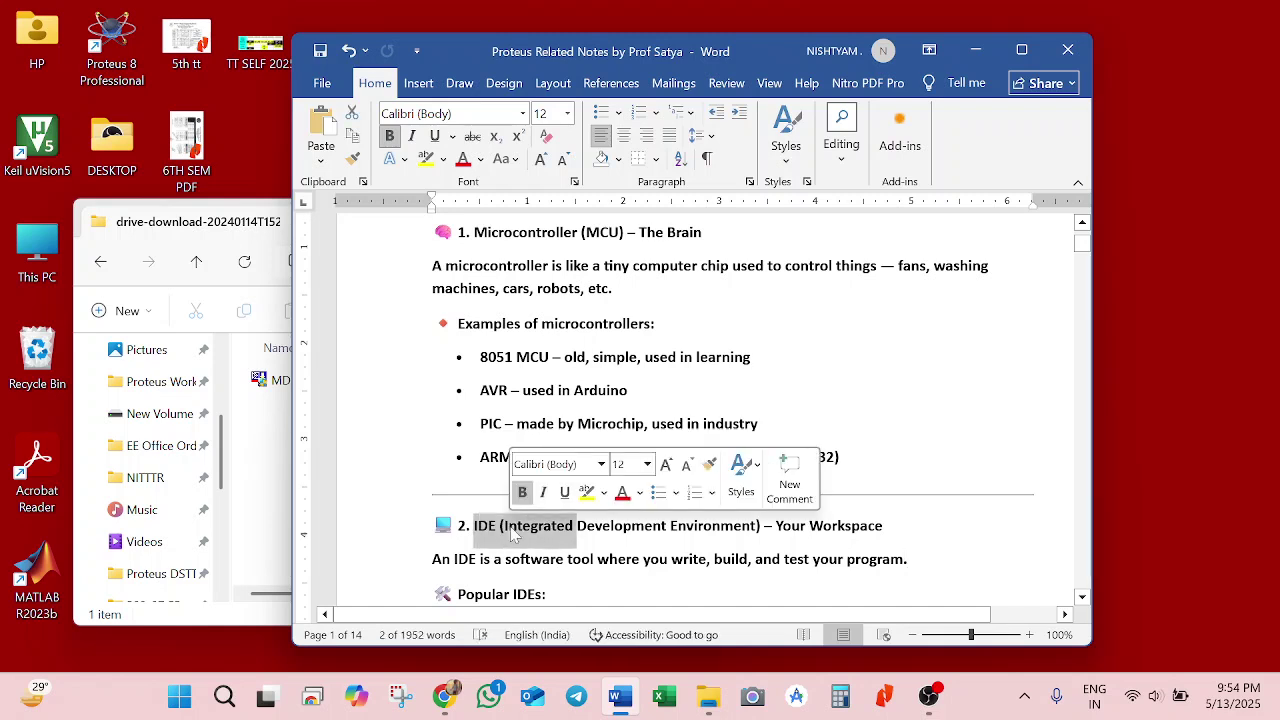
pyautogui.click(602, 525)
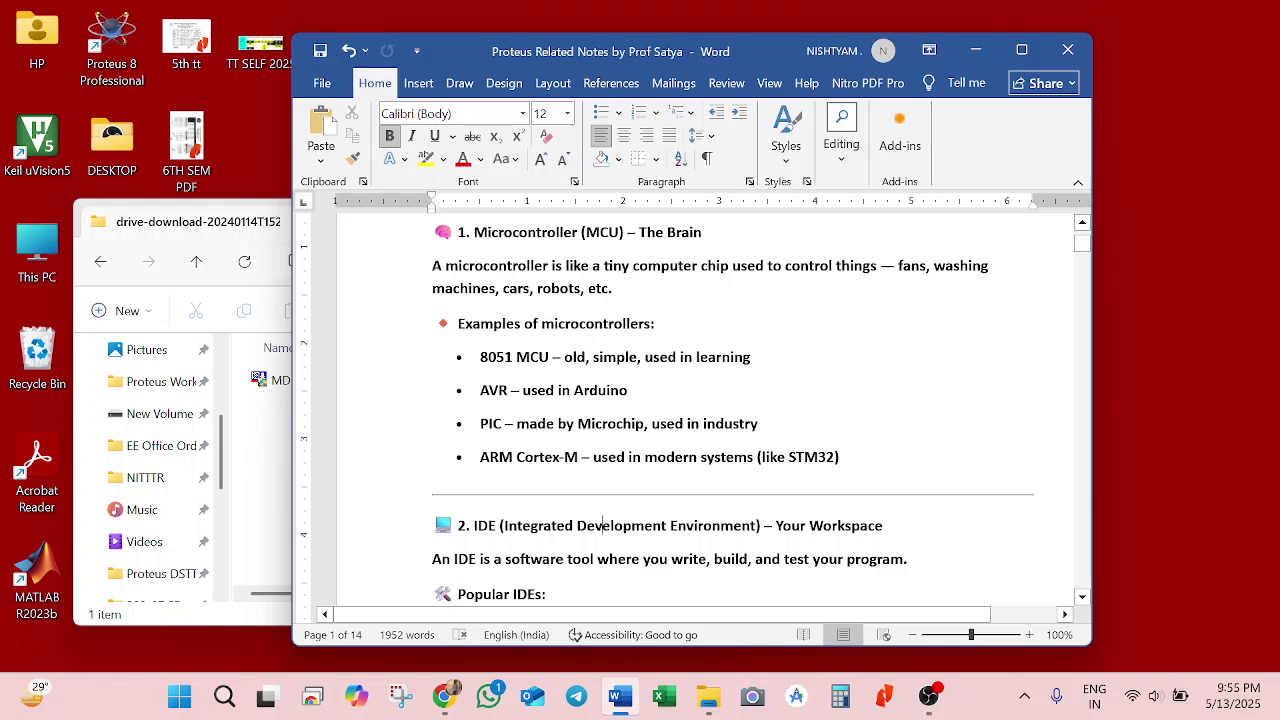
# Review the examples of microcontrollers in section 1, highlighting 8051, AVR, PIC and ARM Cortex-M, and read the full 8051 entry.
pyautogui.moveTo(480, 357); pyautogui.dragTo(512, 357)
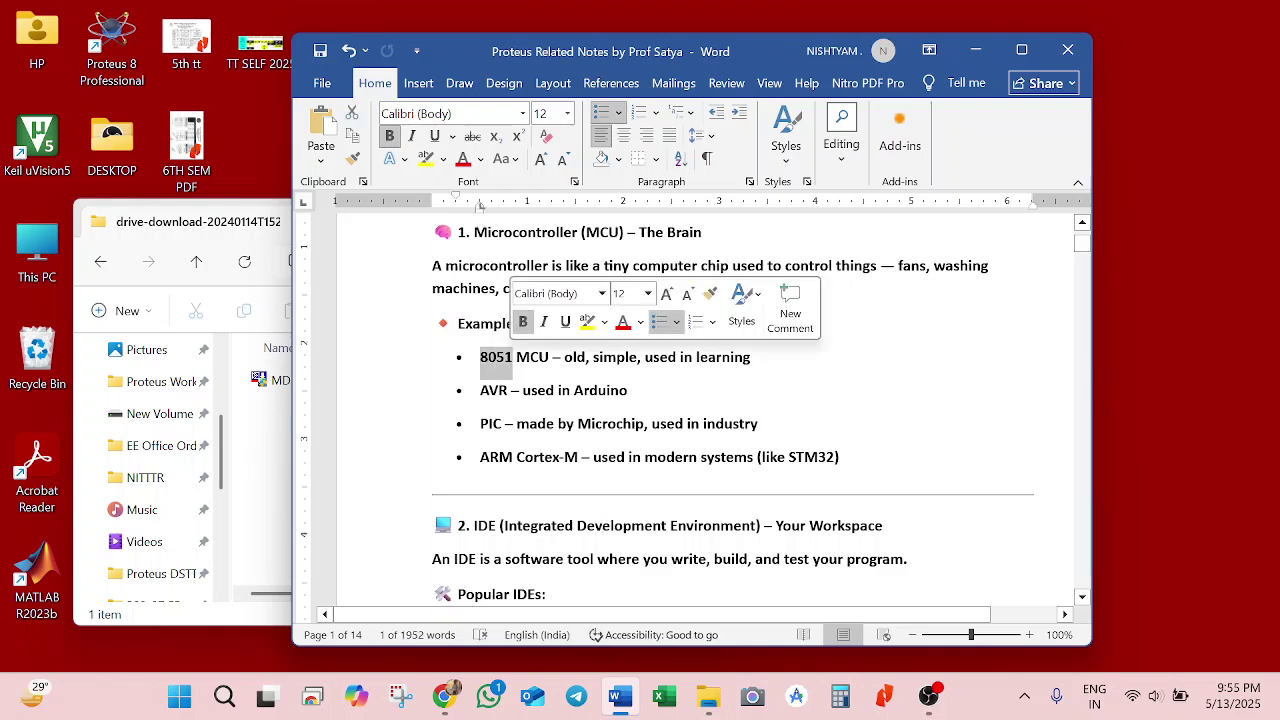
pyautogui.moveTo(480, 391); pyautogui.dragTo(508, 392)
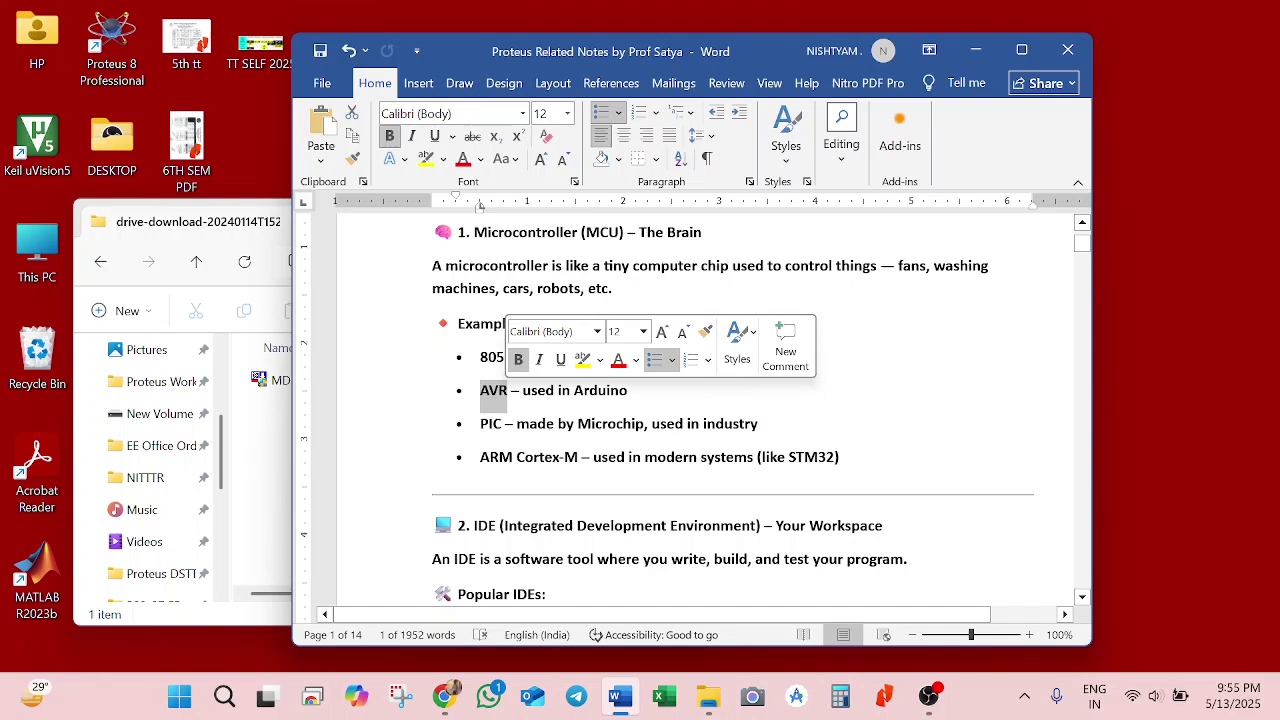
pyautogui.click(480, 423)
pyautogui.doubleClick(490, 423)
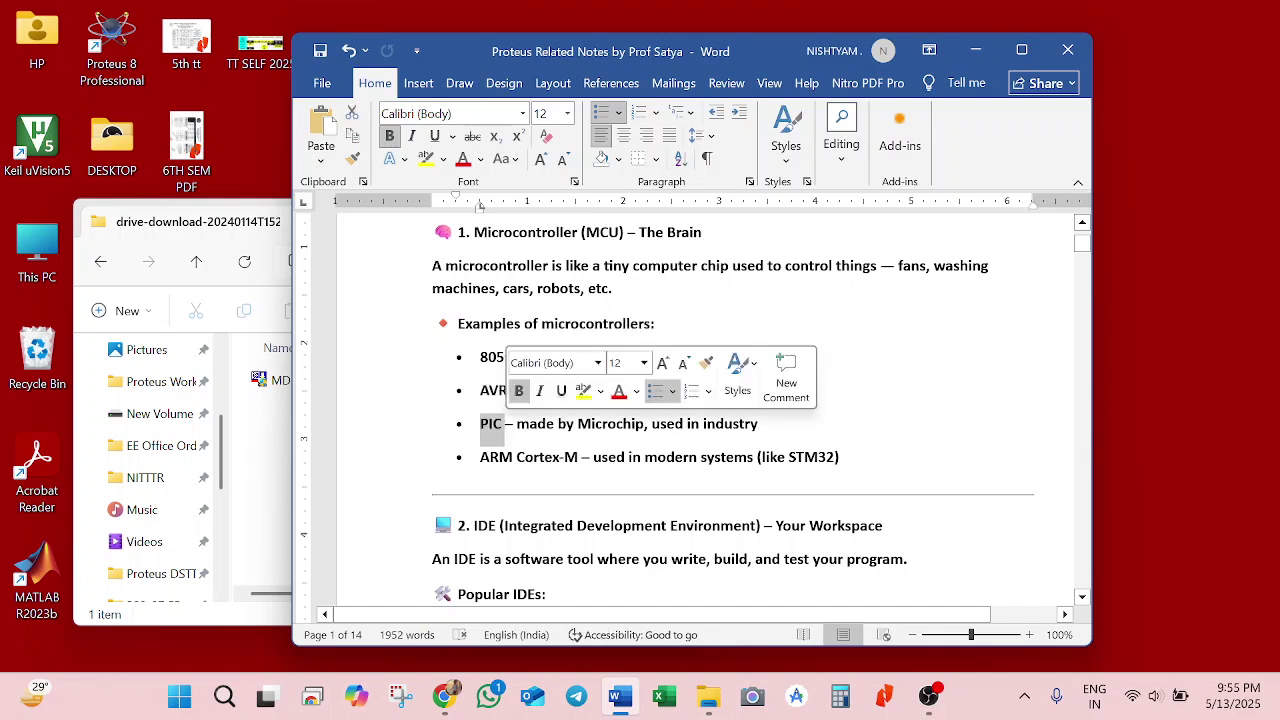
pyautogui.click(480, 457)
pyautogui.moveTo(480, 457); pyautogui.dragTo(580, 457)
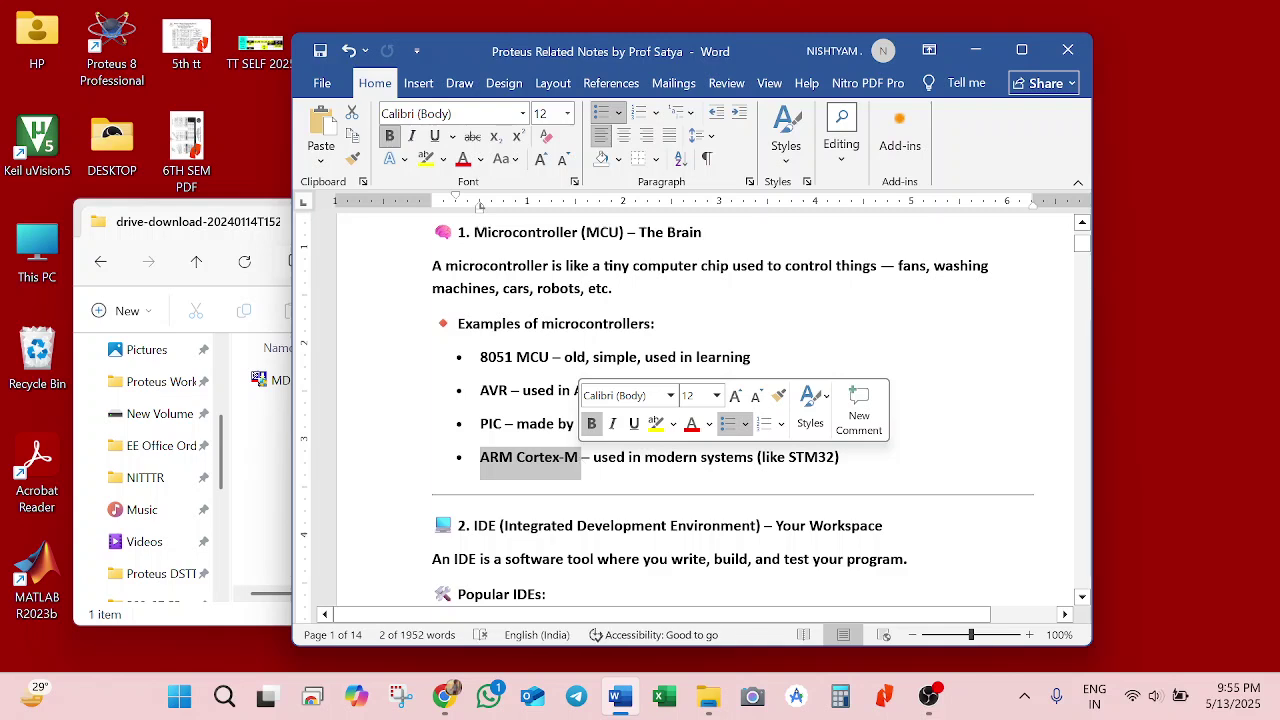
pyautogui.click(620, 457)
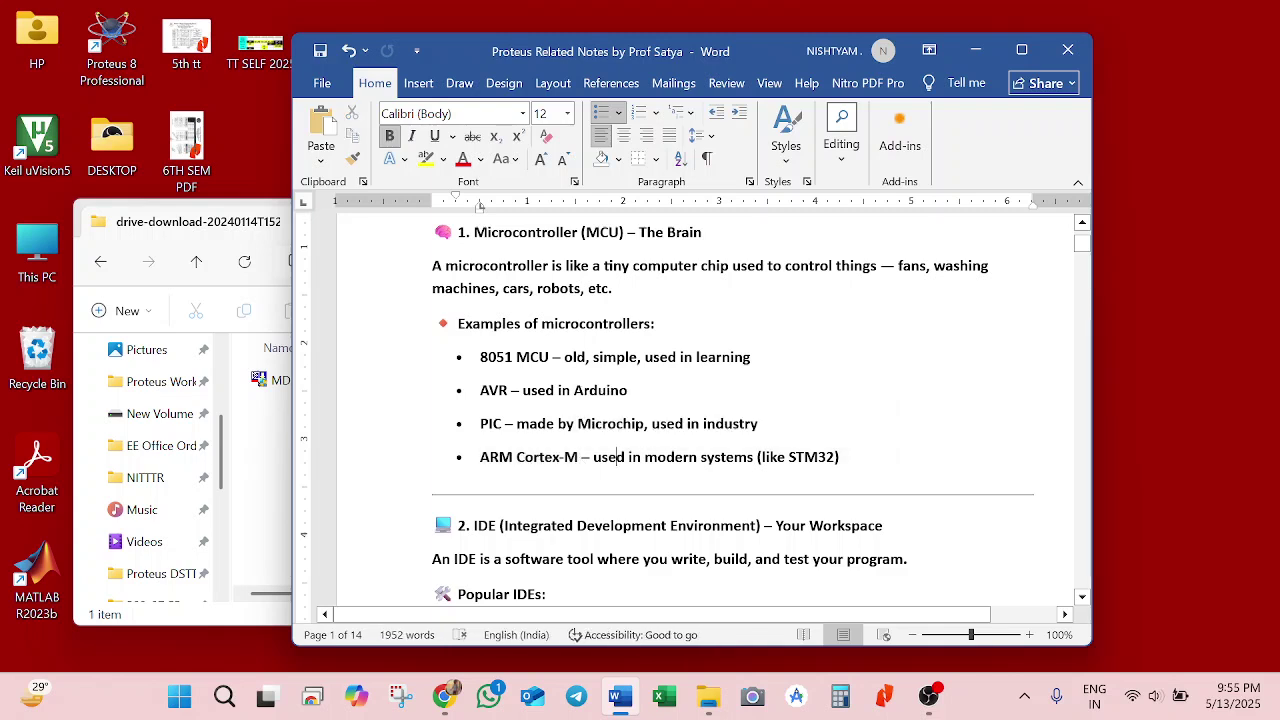
pyautogui.moveTo(480, 357); pyautogui.dragTo(740, 368)
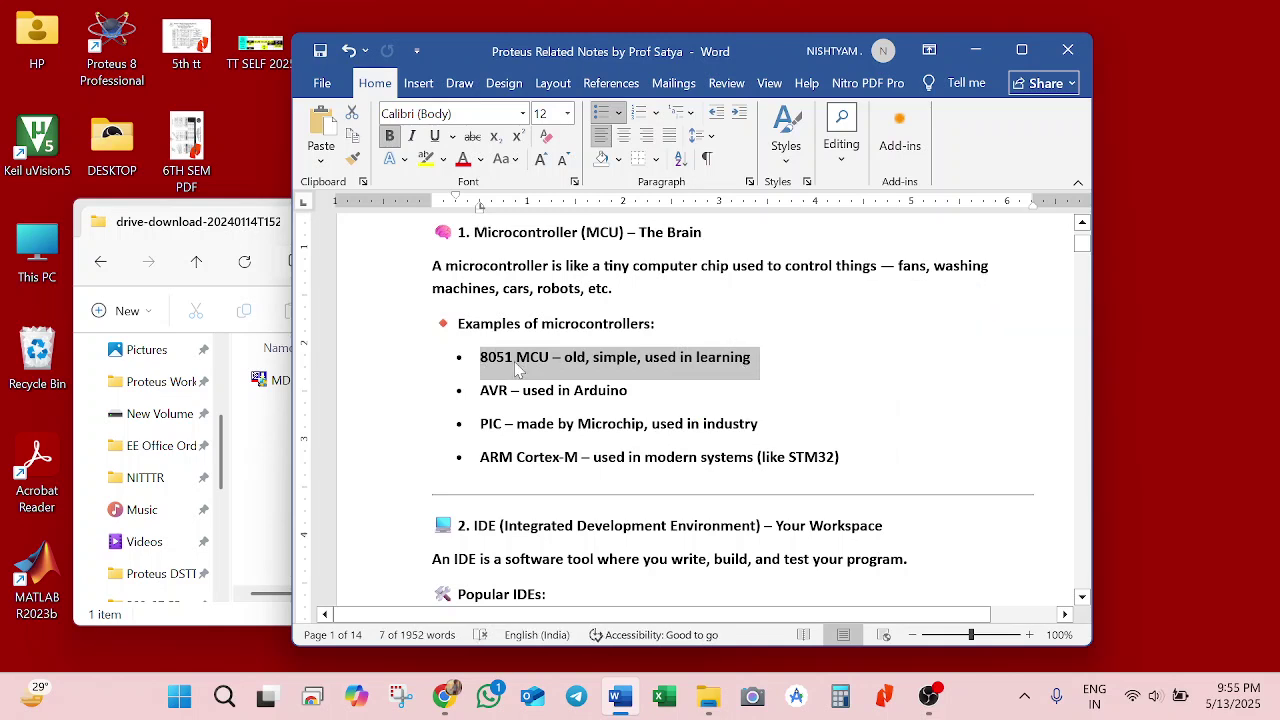
pyautogui.click(771, 372)
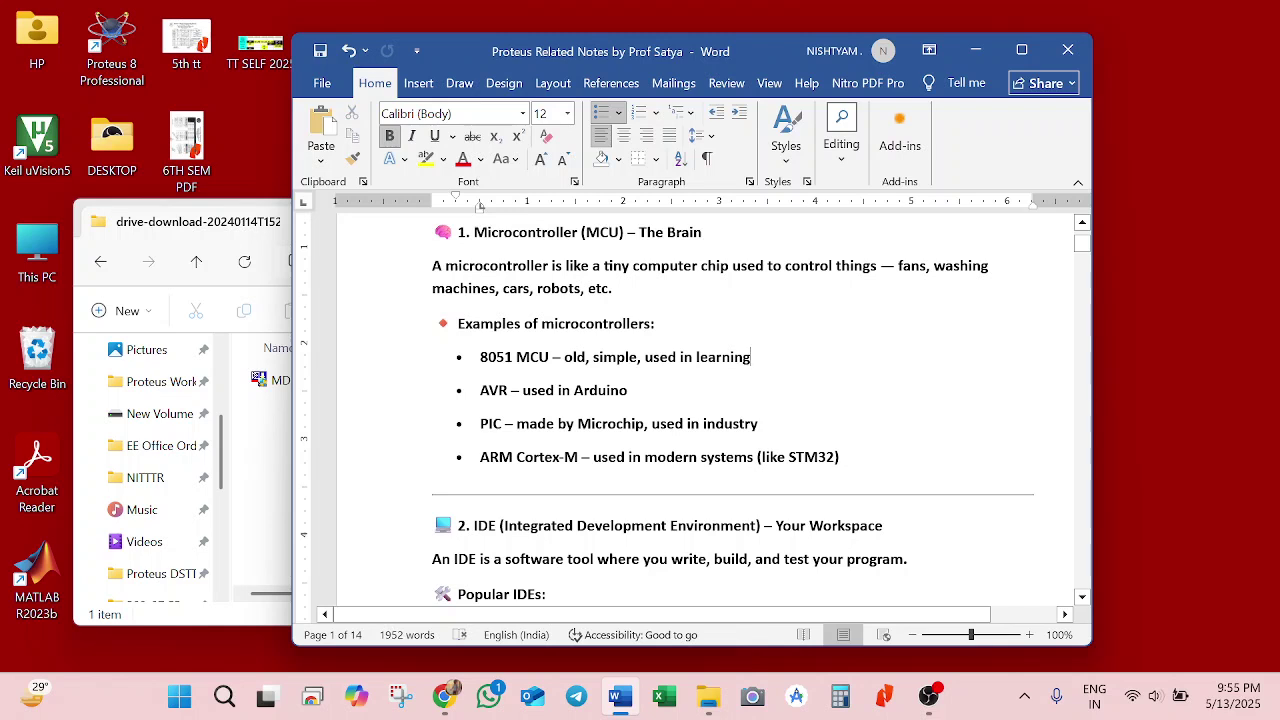
# Return to the IDE heading in section 2 and locate the Keil entry in the Popular IDEs table.
pyautogui.moveTo(466, 526); pyautogui.dragTo(576, 526)
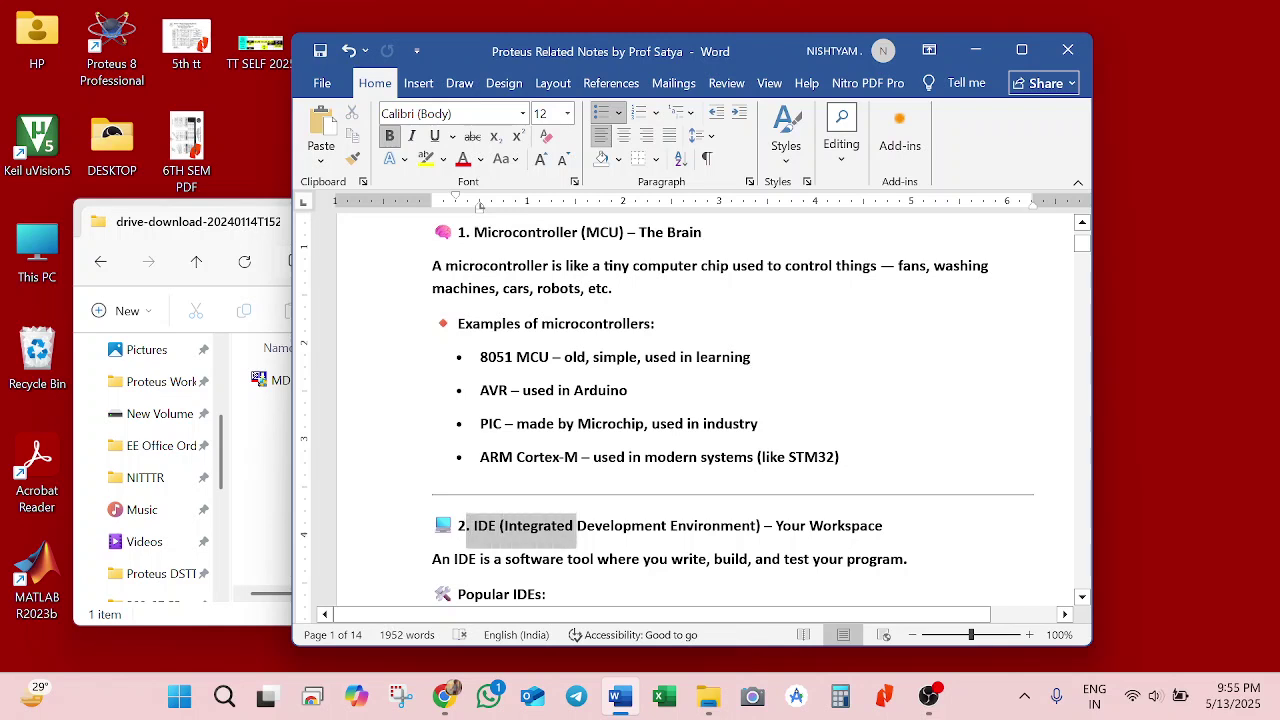
pyautogui.click(595, 526)
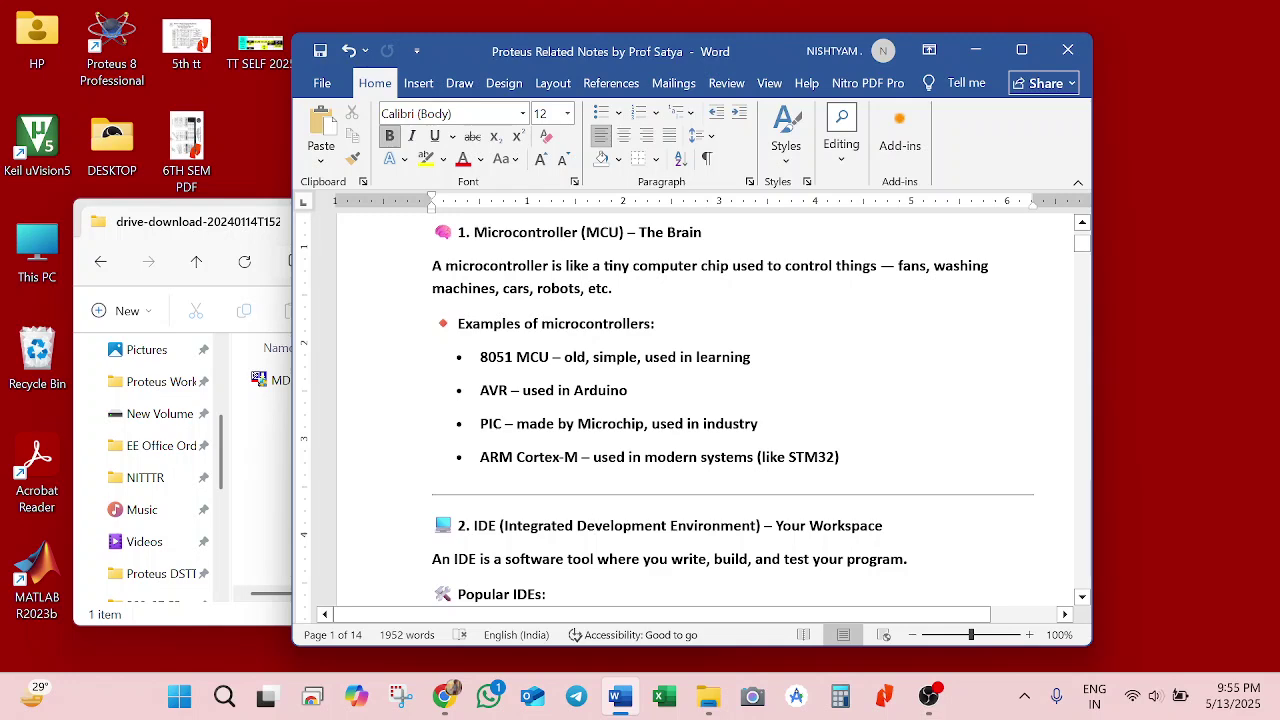
pyautogui.click(1082, 597)
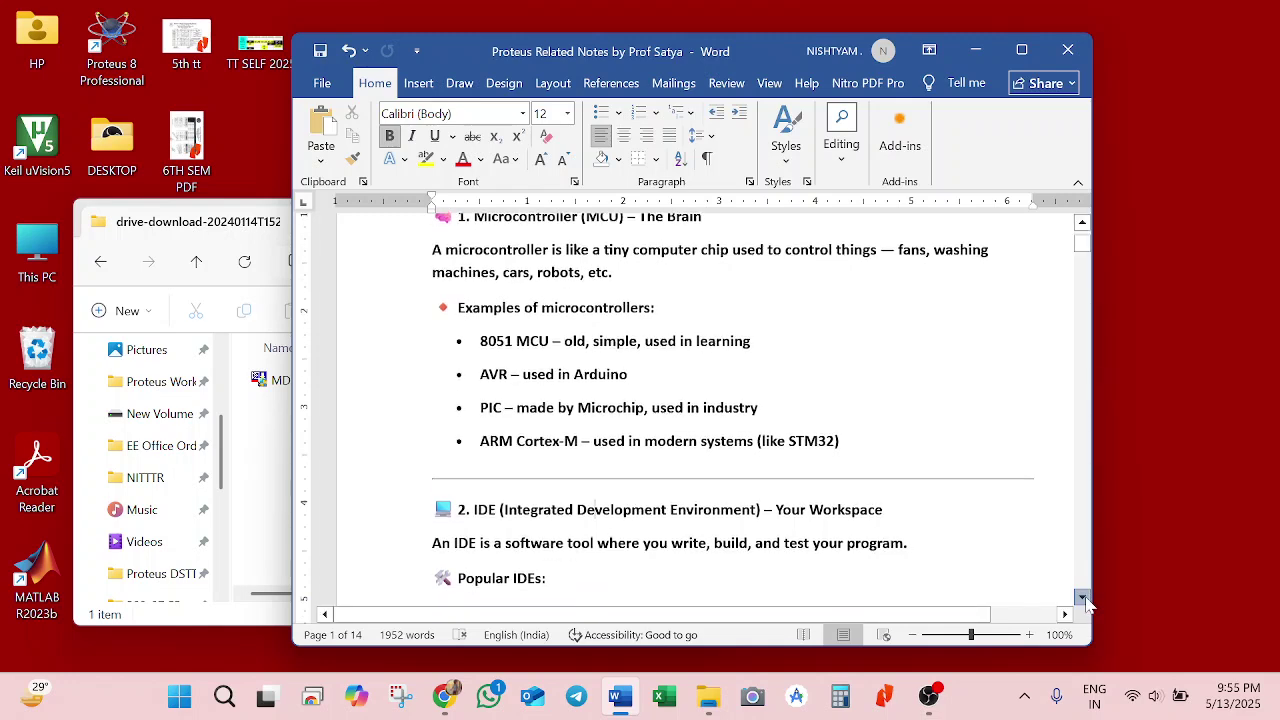
pyautogui.click(1082, 597)
pyautogui.click(1082, 597)
pyautogui.click(1082, 597)
pyautogui.click(1082, 597)
pyautogui.click(1082, 597)
pyautogui.click(1082, 597)
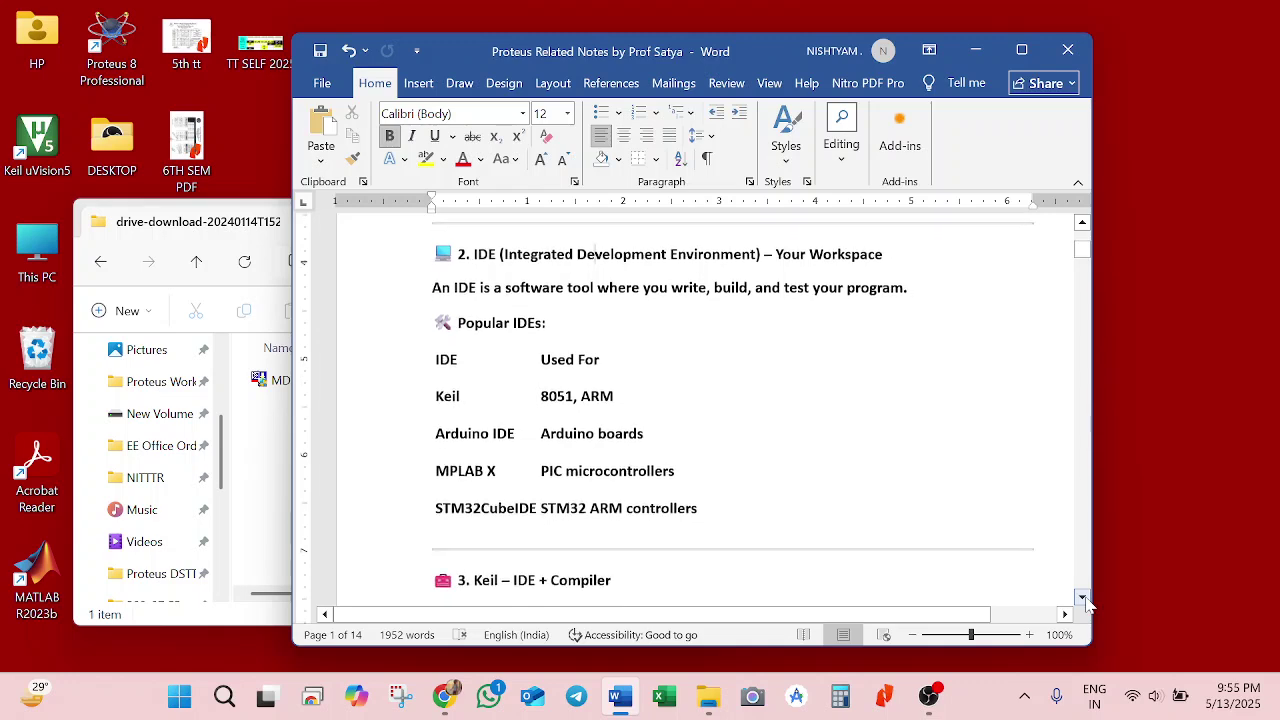
pyautogui.moveTo(460, 396); pyautogui.dragTo(434, 396)
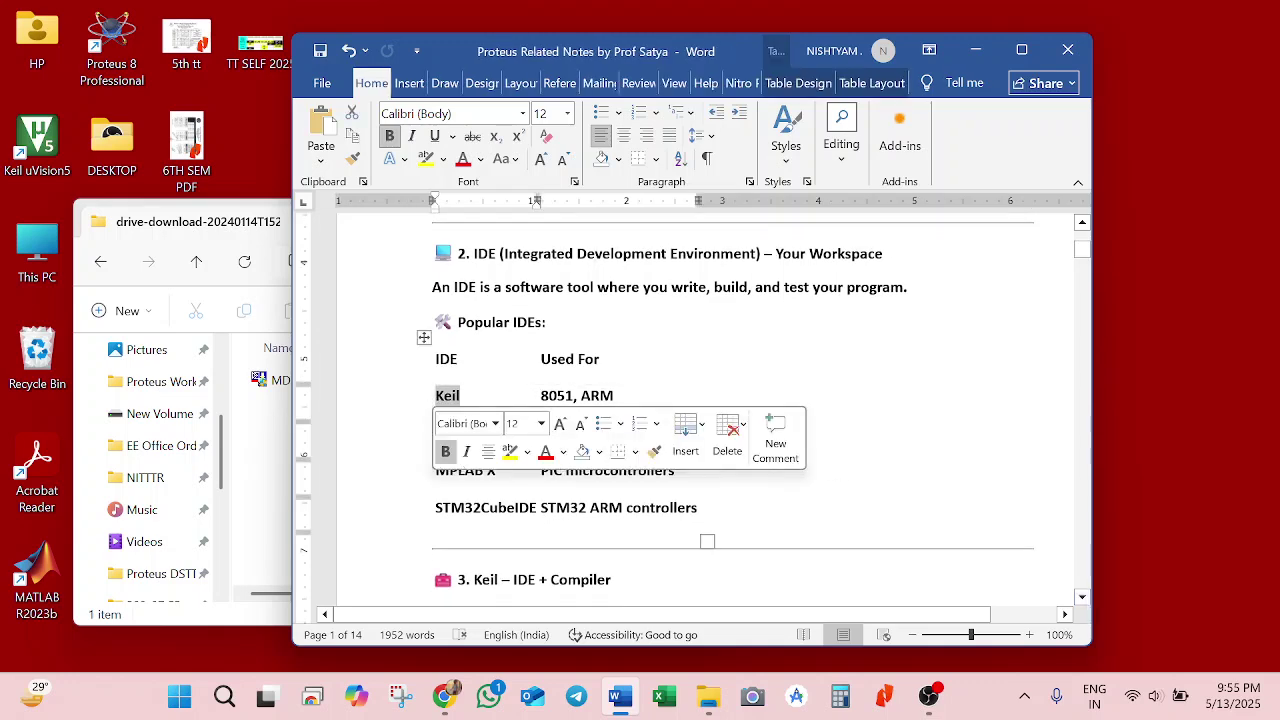
pyautogui.click(461, 360)
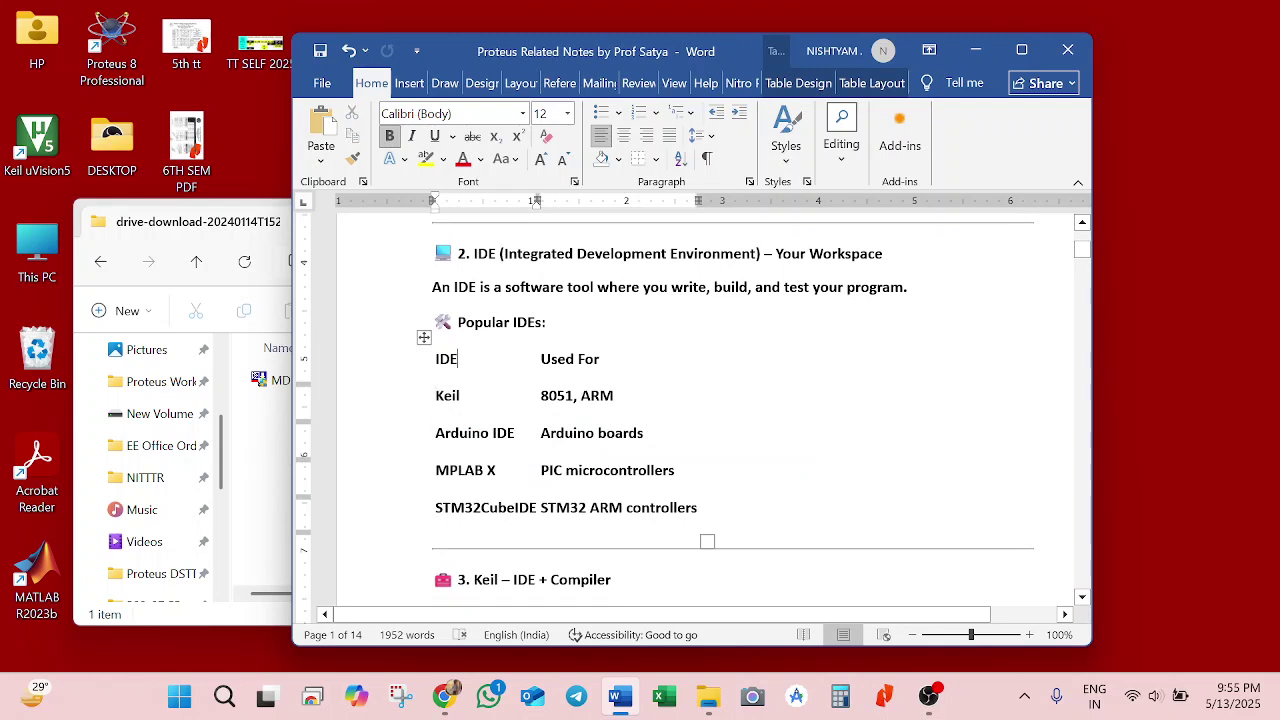
# Examine which microcontrollers Keil is used for in the Popular IDEs table, highlighting the individual words of its row.
pyautogui.click(538, 403)
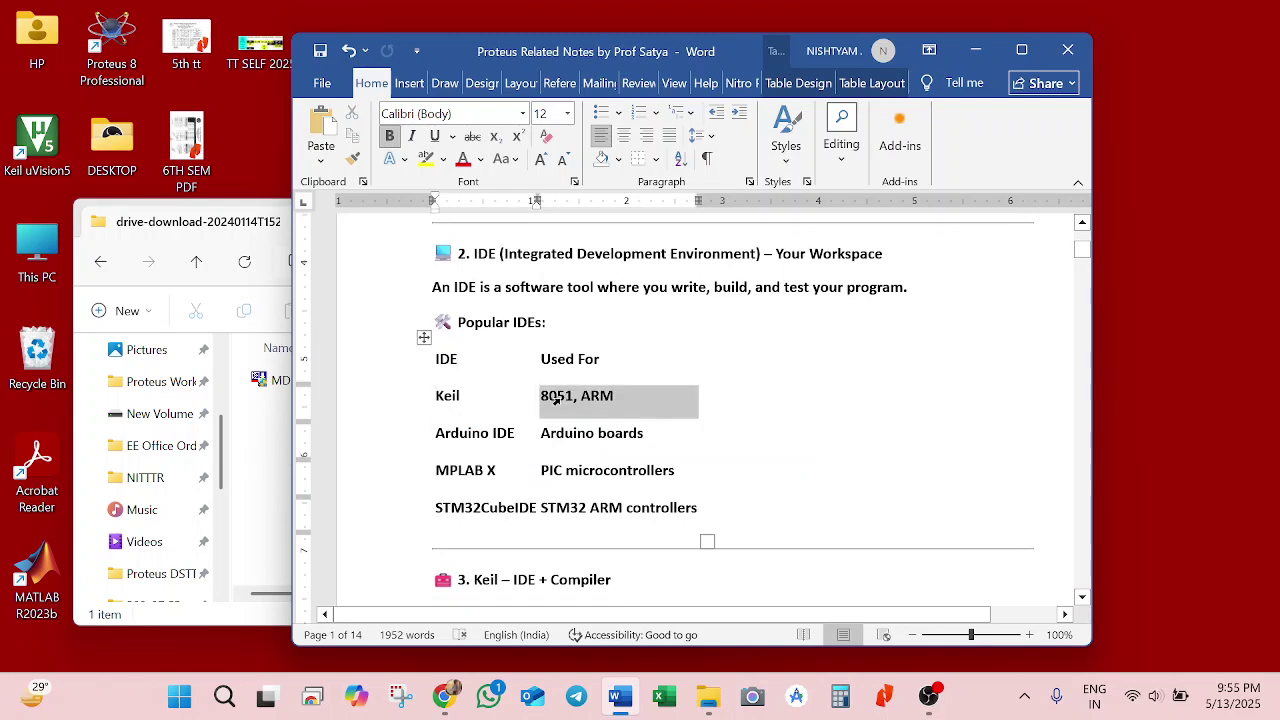
pyautogui.click(700, 399)
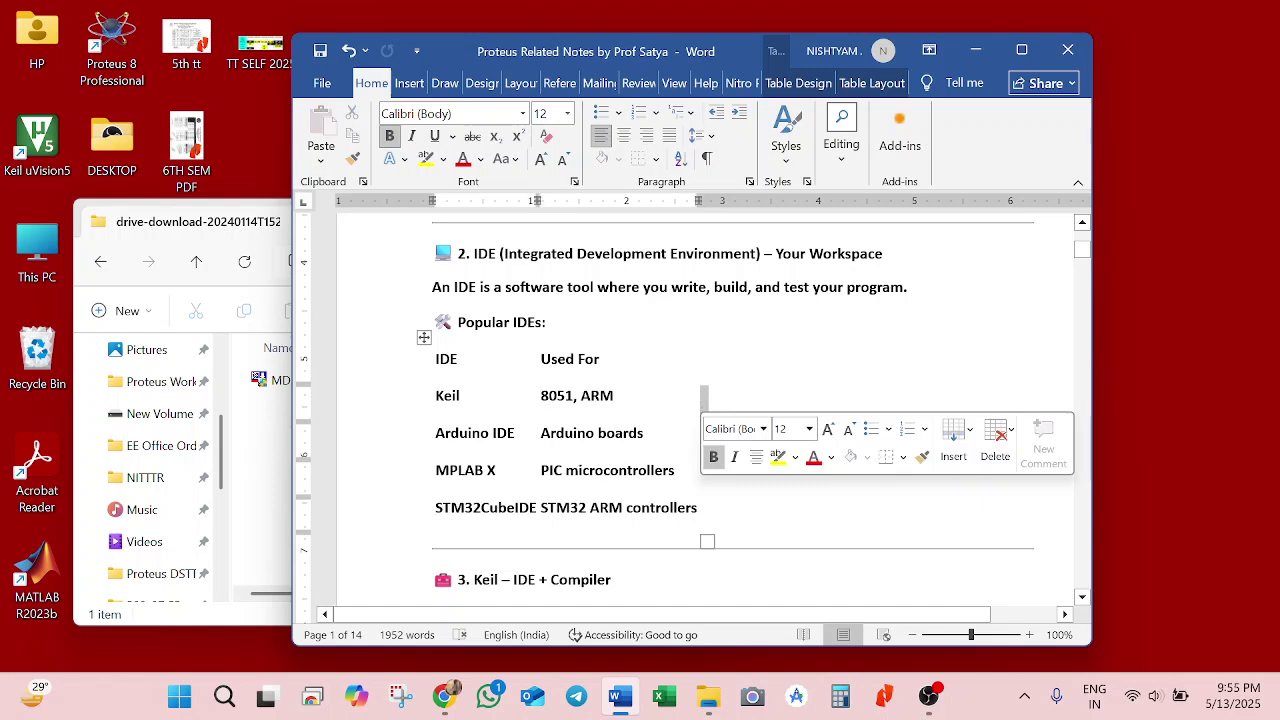
pyautogui.doubleClick(598, 397)
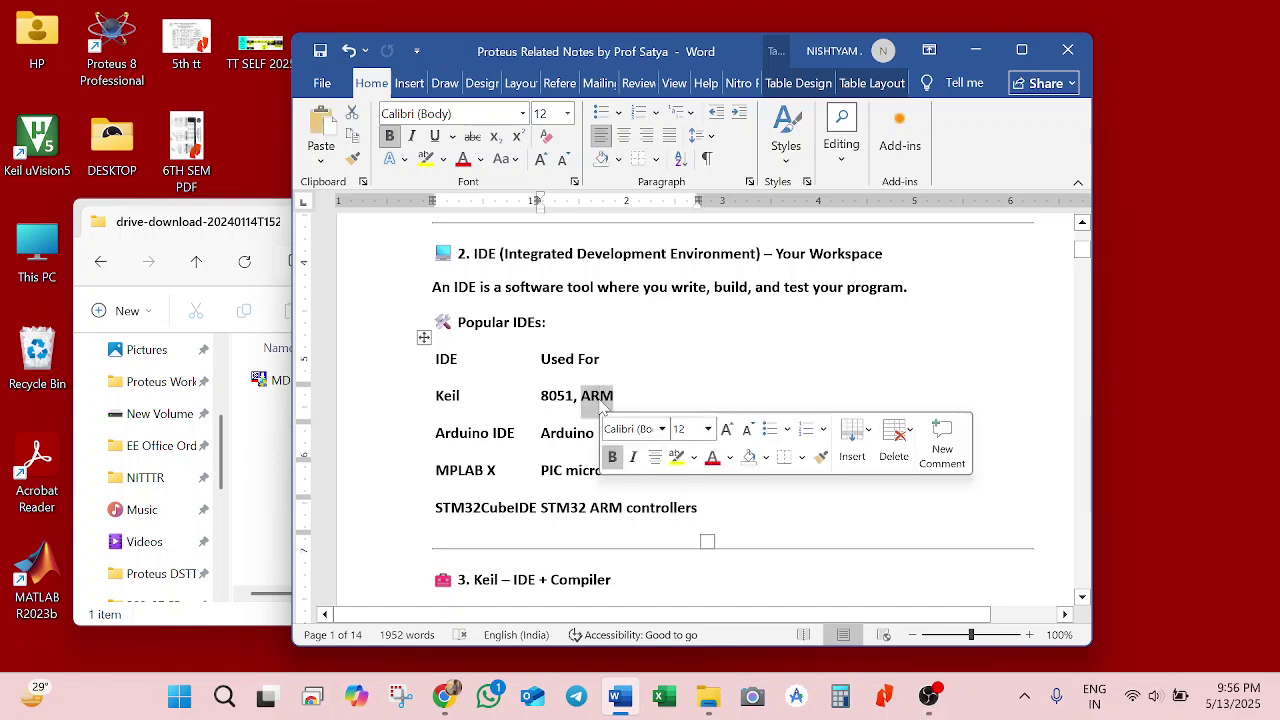
pyautogui.click(613, 402)
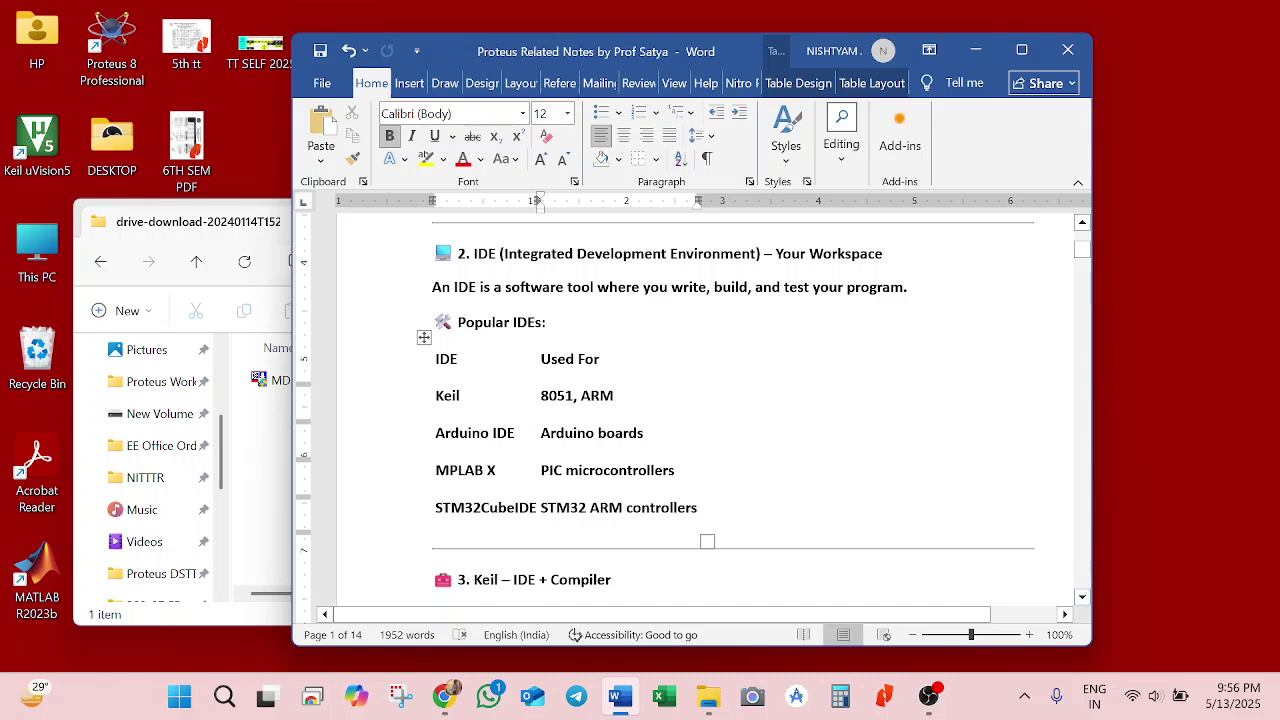
pyautogui.doubleClick(556, 397)
pyautogui.click(556, 397)
pyautogui.doubleClick(445, 396)
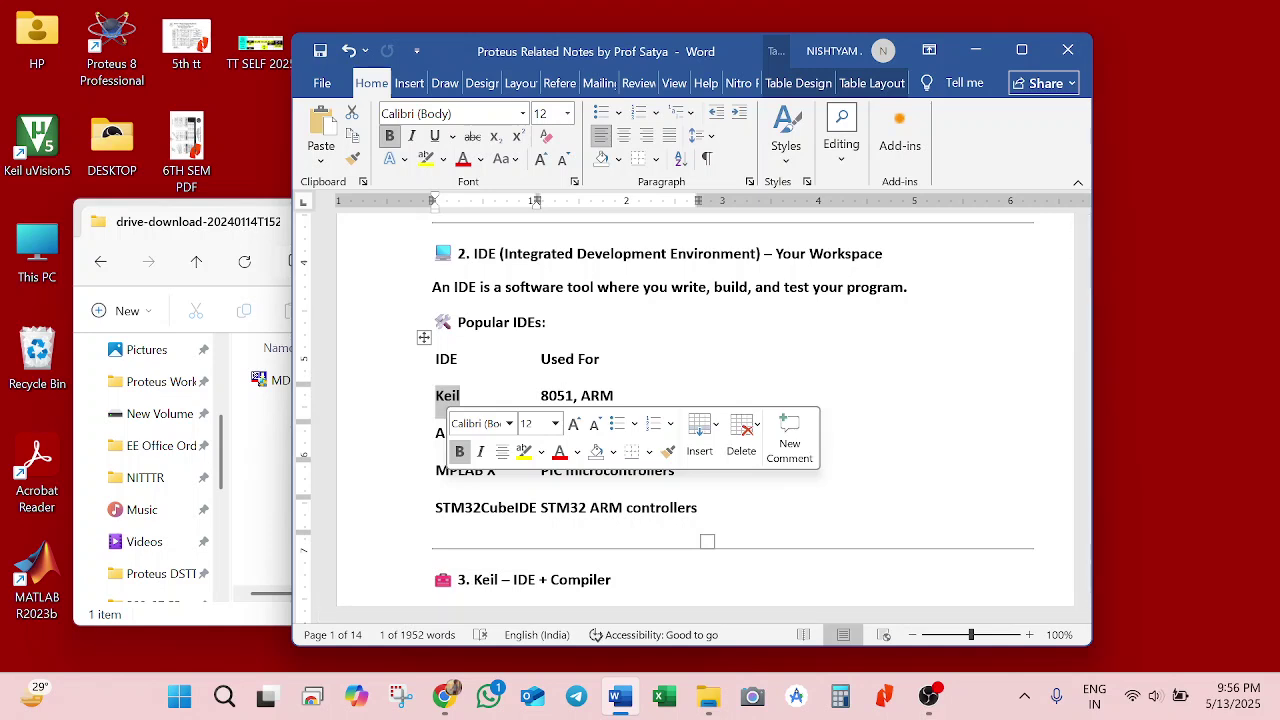
pyautogui.click(445, 396)
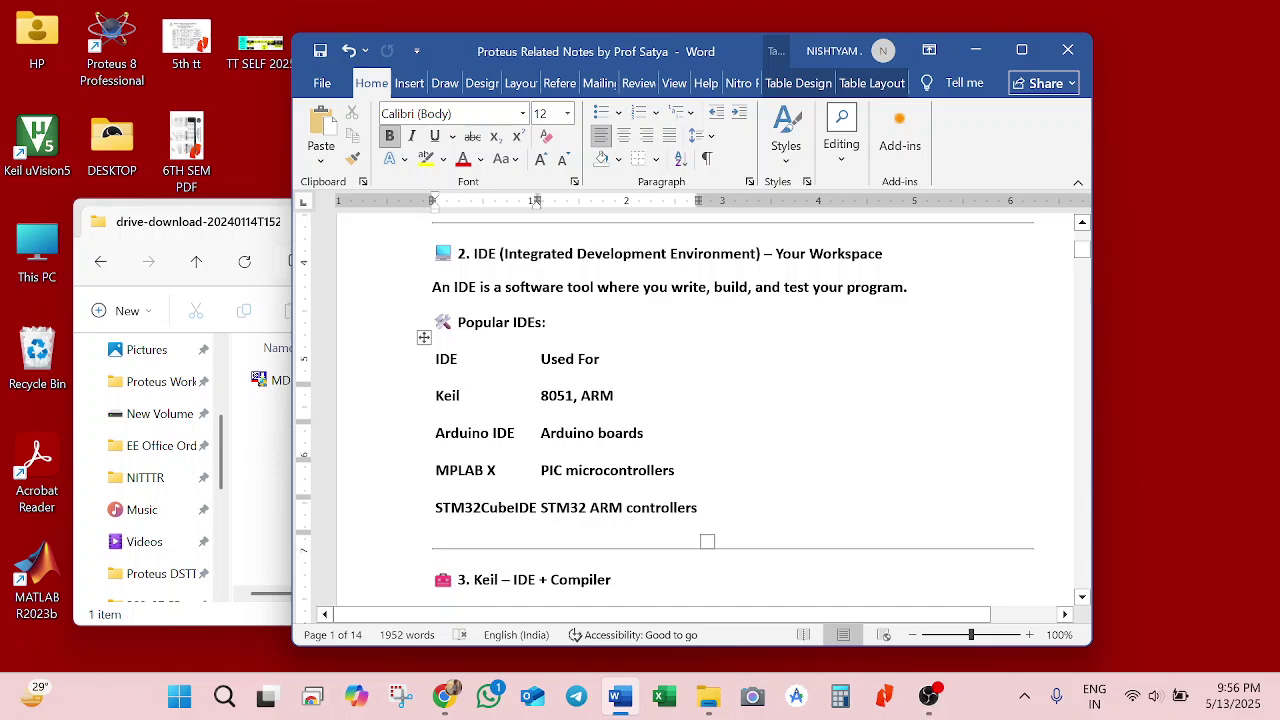
pyautogui.doubleClick(558, 402)
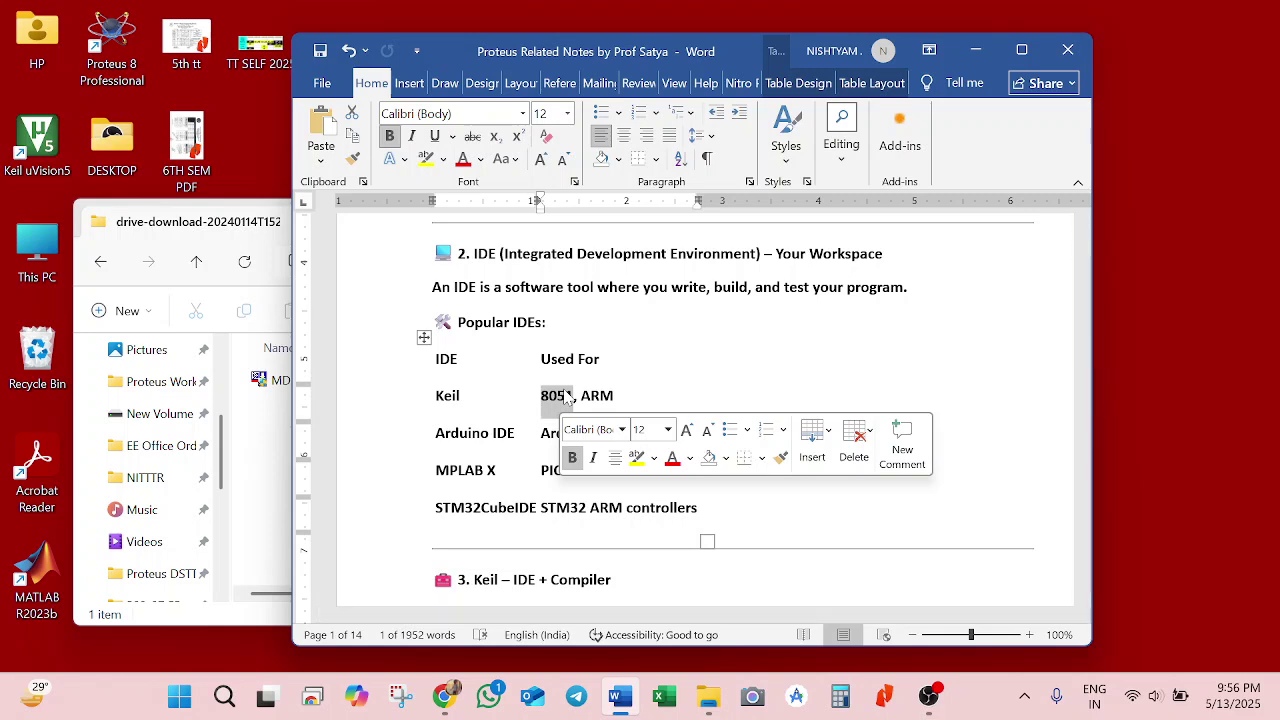
pyautogui.click(600, 359)
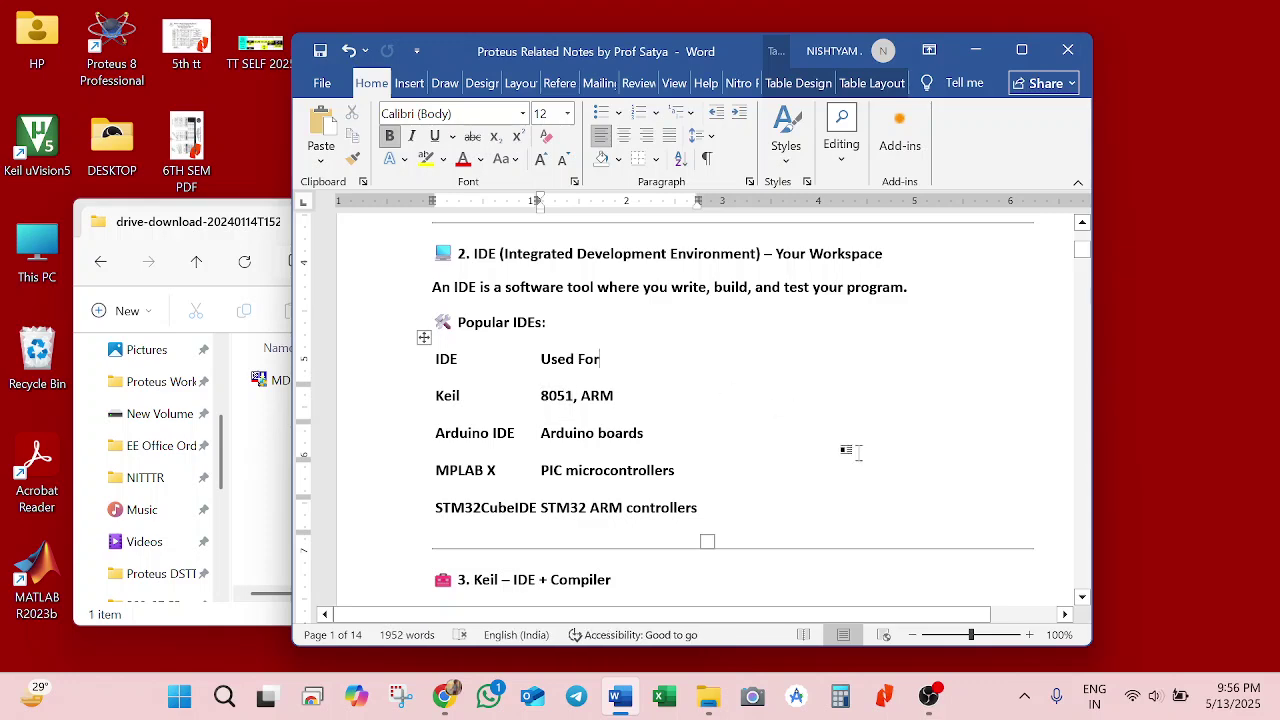
# Read the two main types of Keil in section 3, highlighting Keil C51, and continue to the Compiler section.
pyautogui.click(1082, 598)
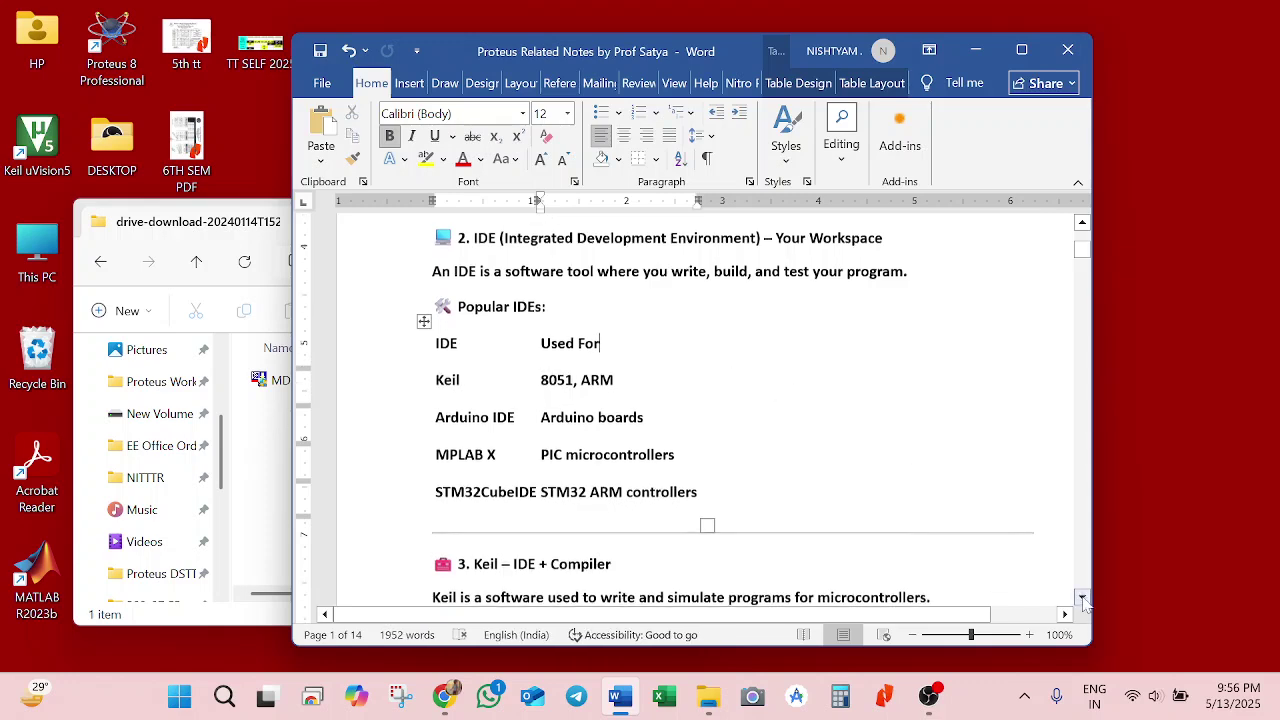
pyautogui.click(1082, 598)
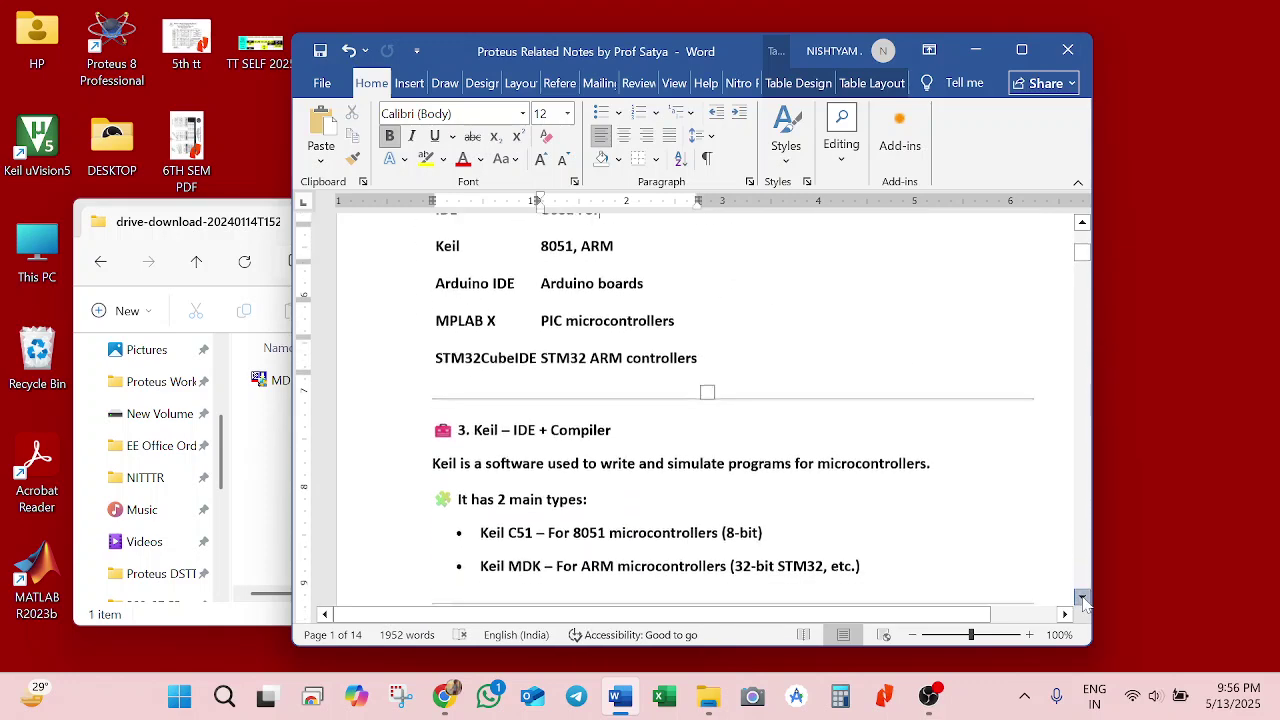
pyautogui.click(1082, 598)
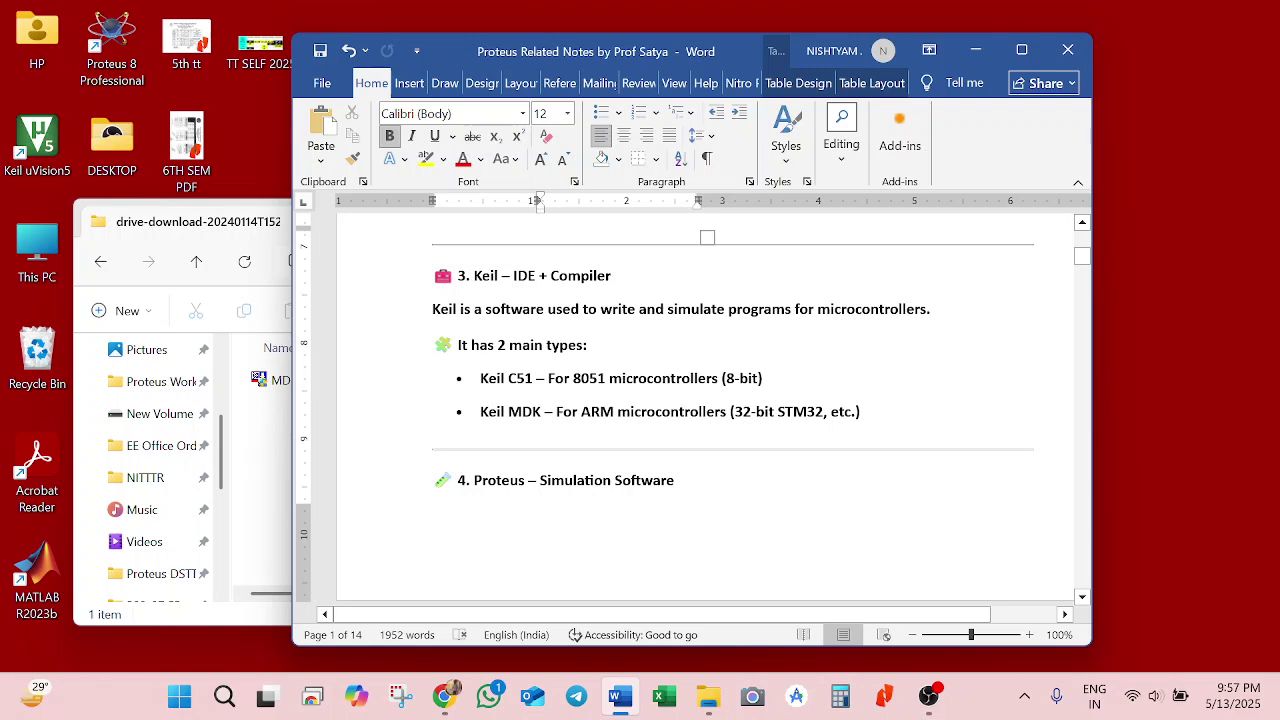
pyautogui.moveTo(481, 379); pyautogui.dragTo(536, 381)
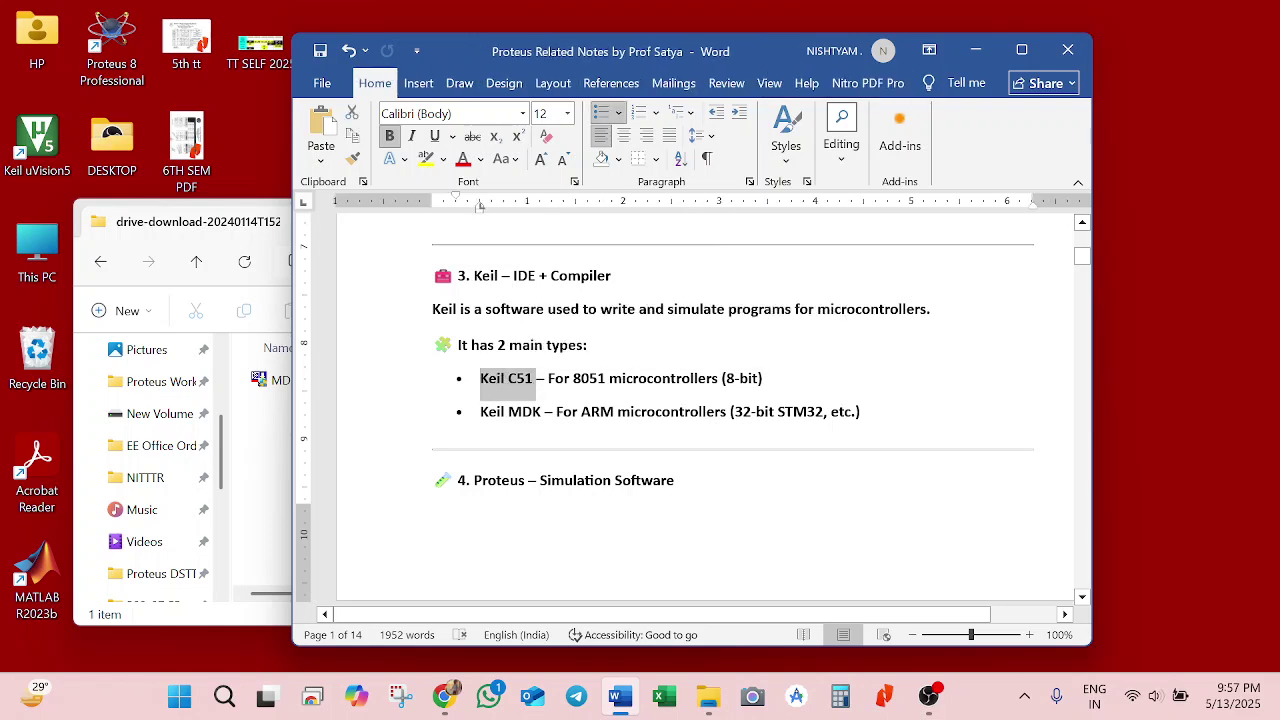
pyautogui.click(606, 378)
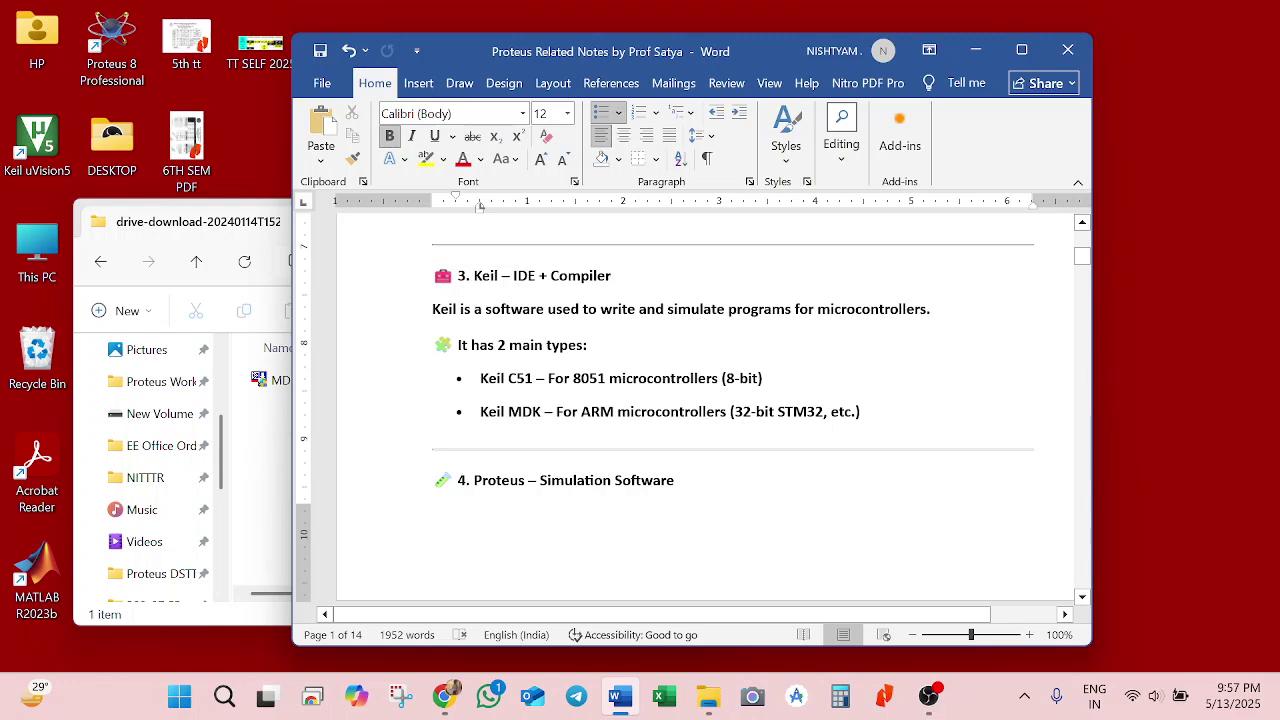
pyautogui.click(556, 411)
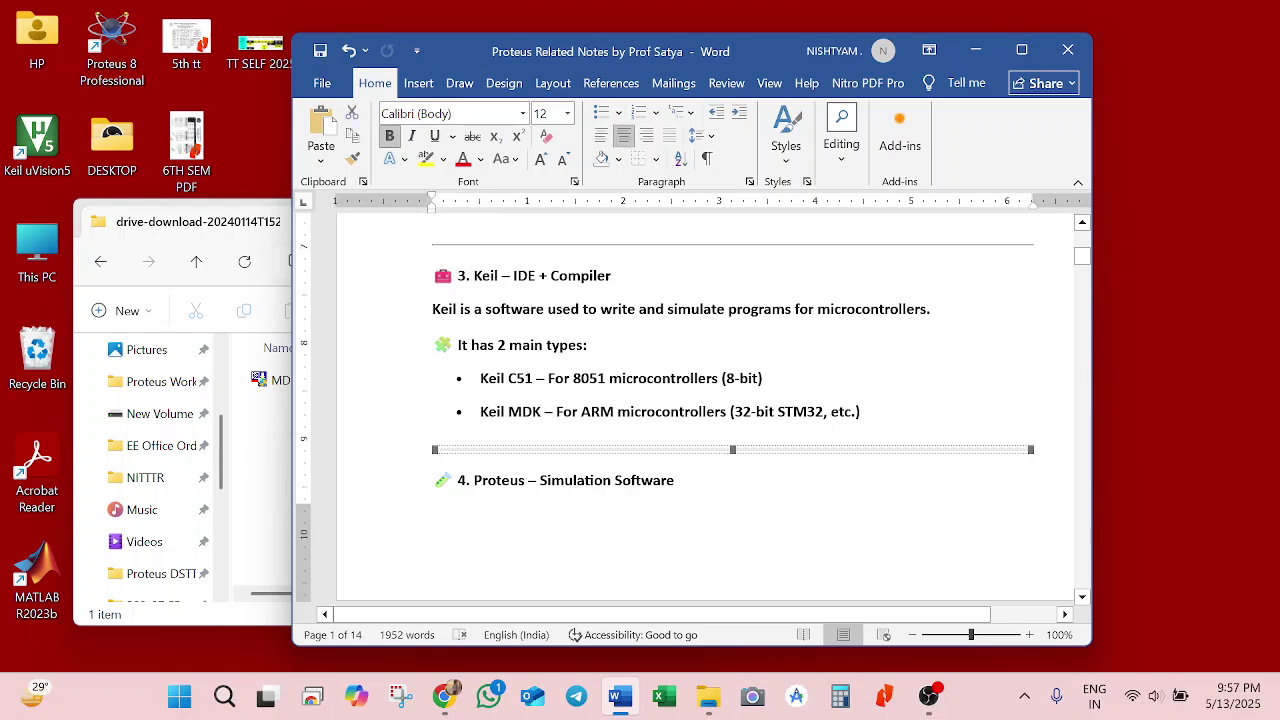
pyautogui.scroll(-6, 556, 411)
pyautogui.scroll(-5, 553, 585)
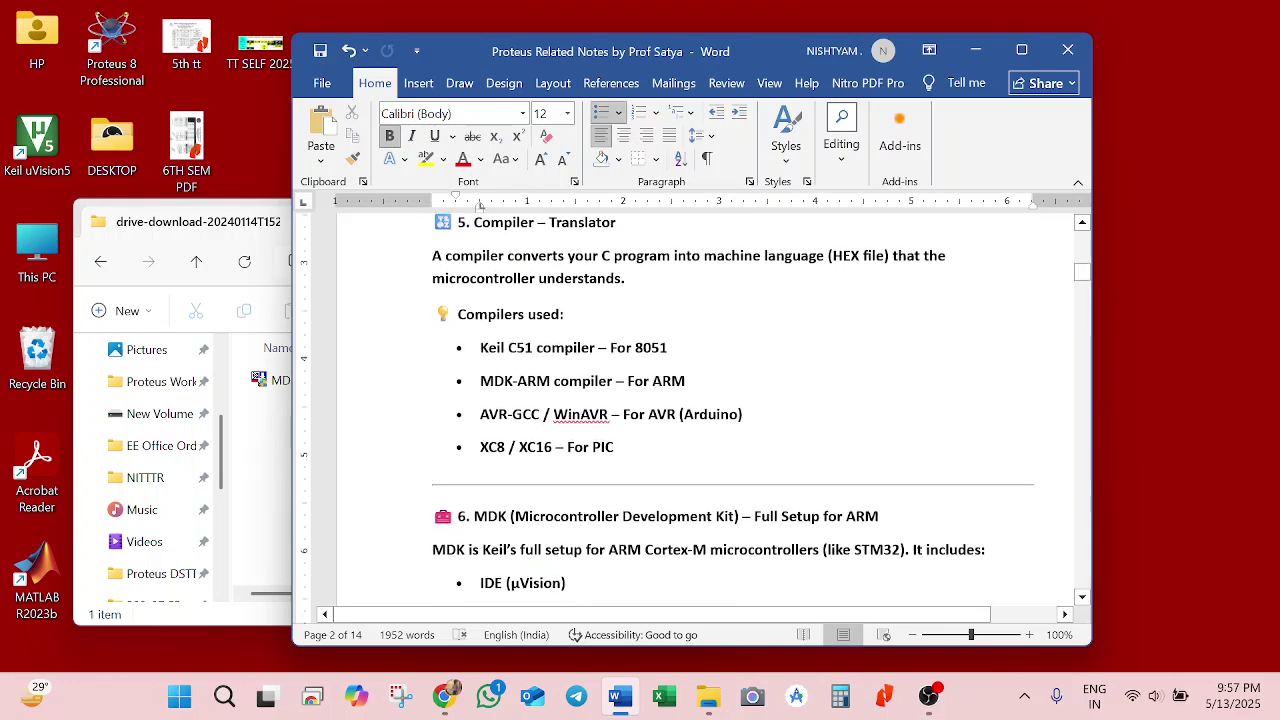
# Read section 6 on MDK, highlighting the sentence that introduces it as Keil's full setup for ARM Cortex-M microcontrollers.
pyautogui.press('Down')
pyautogui.press('Down')
pyautogui.press('Down')
pyautogui.press('Down')
pyautogui.press('Down')
pyautogui.press('Down')
pyautogui.press('Down')
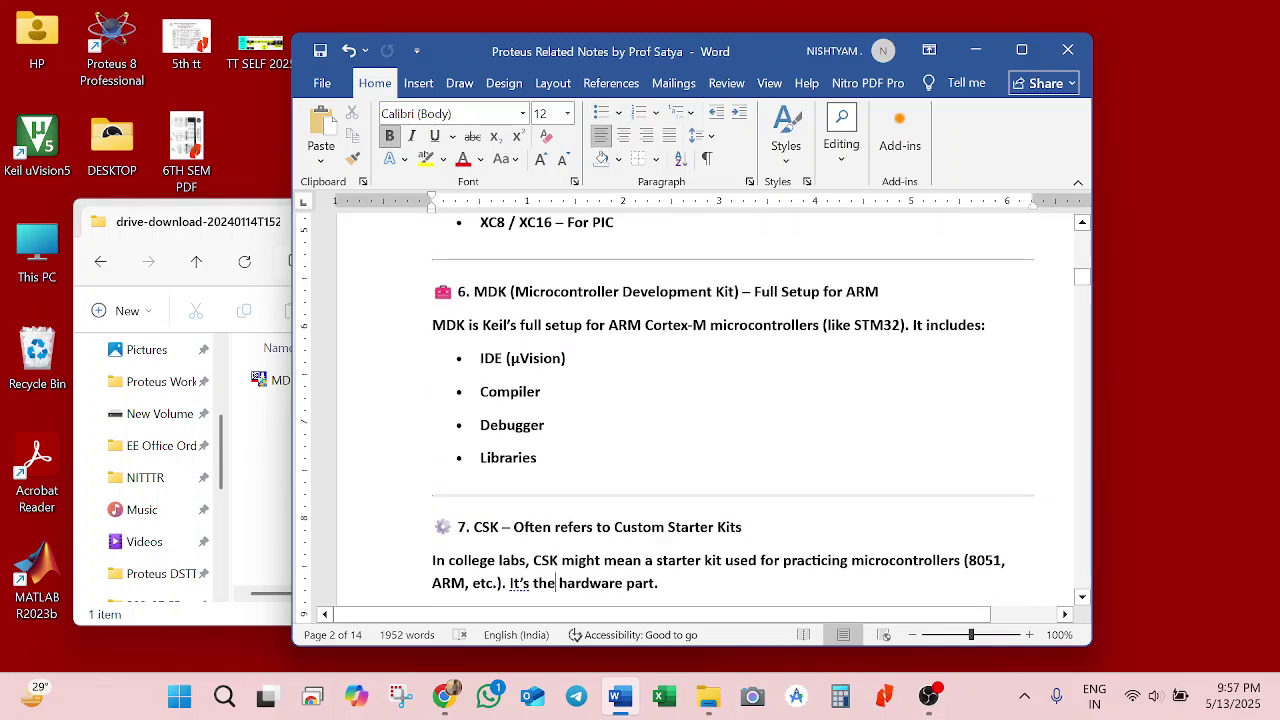
pyautogui.press('Down')
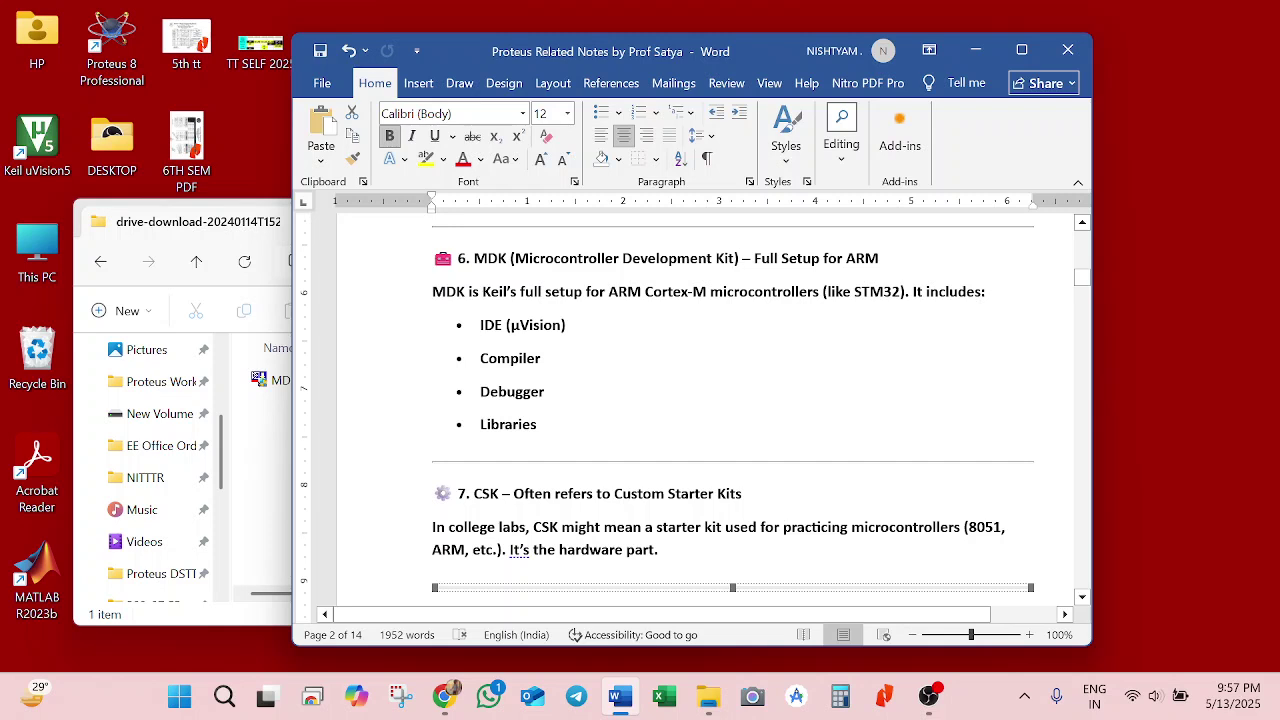
pyautogui.moveTo(432, 291); pyautogui.dragTo(982, 291)
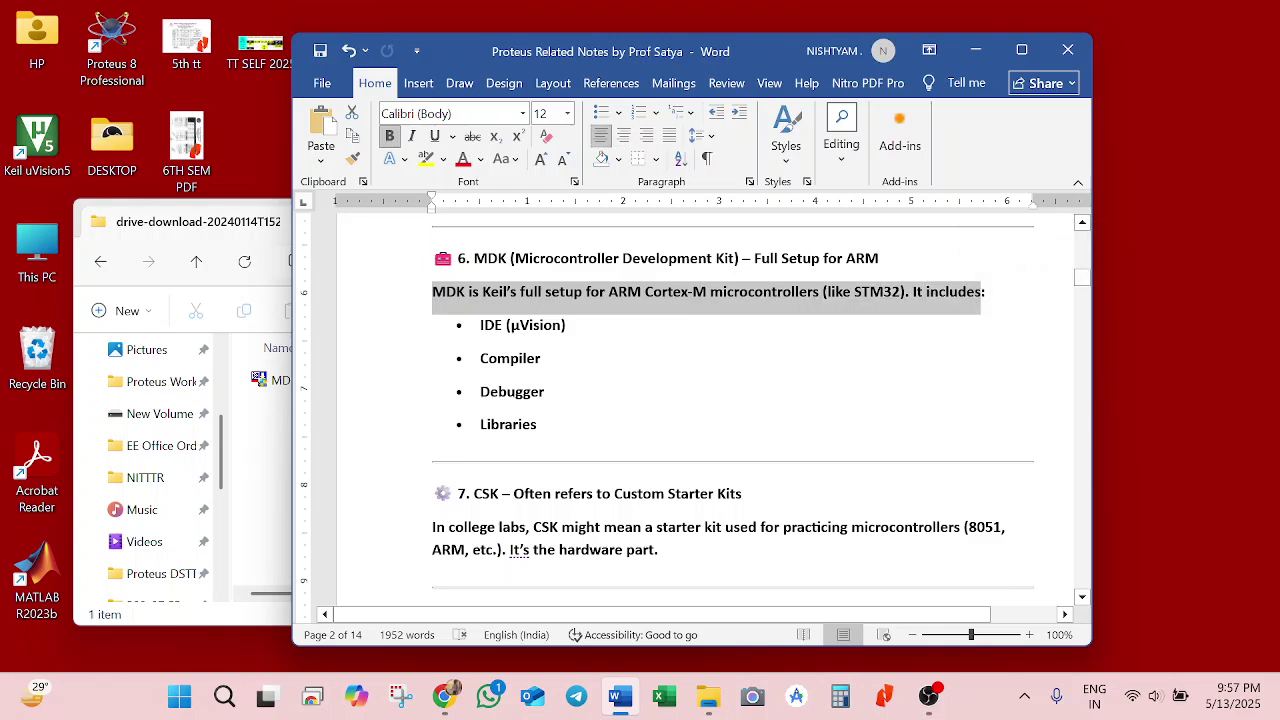
pyautogui.click(565, 325)
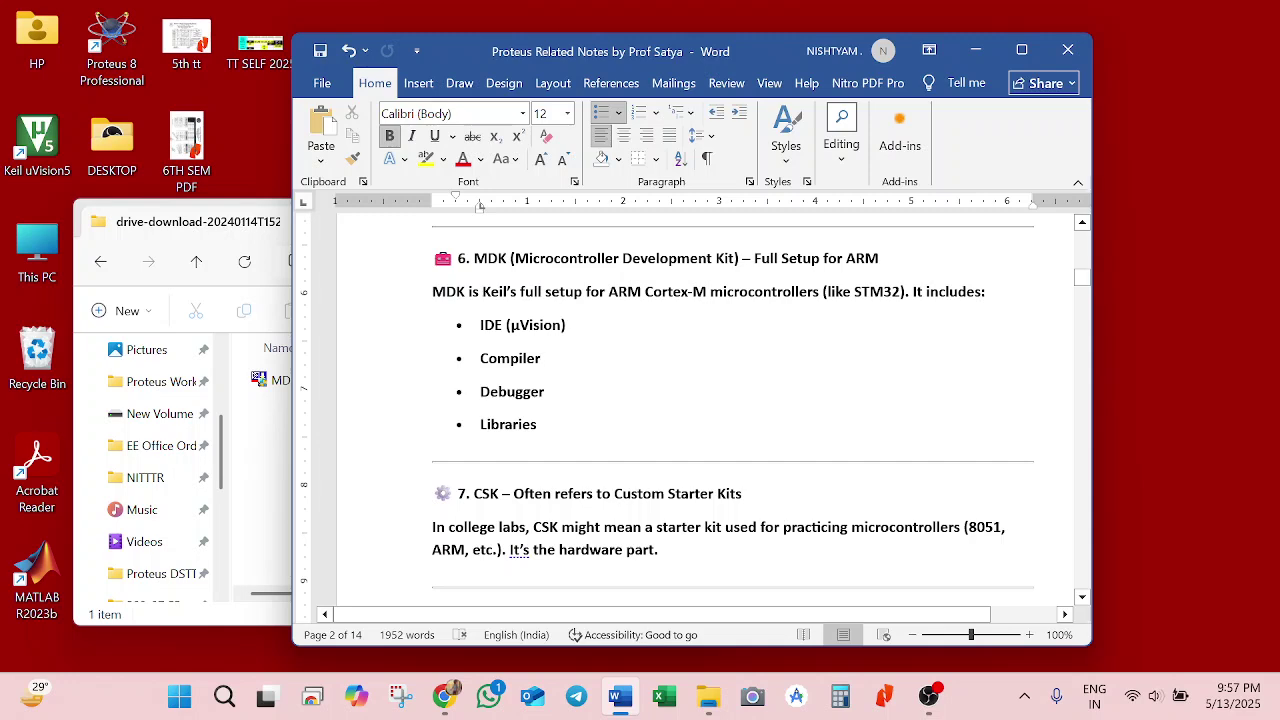
# Read section 7 on CSK starter kits and the bullet points of section 8 on the 8051 MCU.
pyautogui.press('Down')
pyautogui.press('Down')
pyautogui.press('Down')
pyautogui.press('Down')
pyautogui.press('Down')
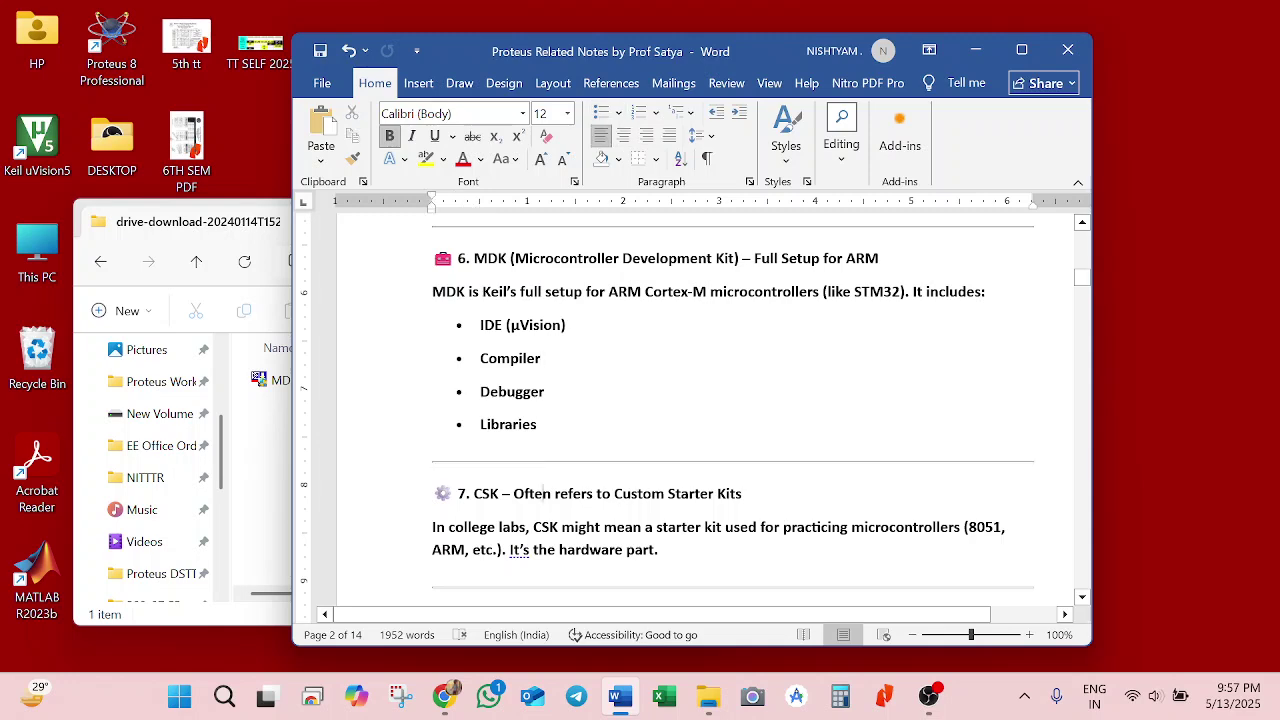
pyautogui.press('Down')
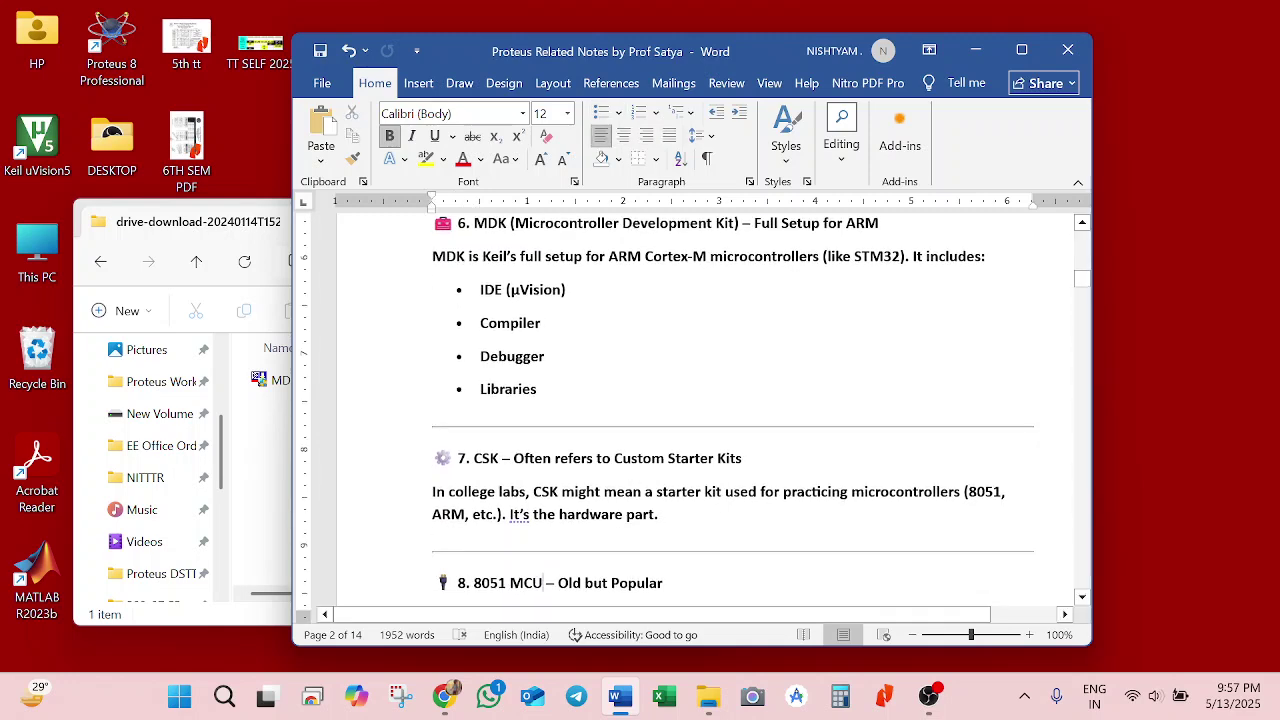
pyautogui.press('Down')
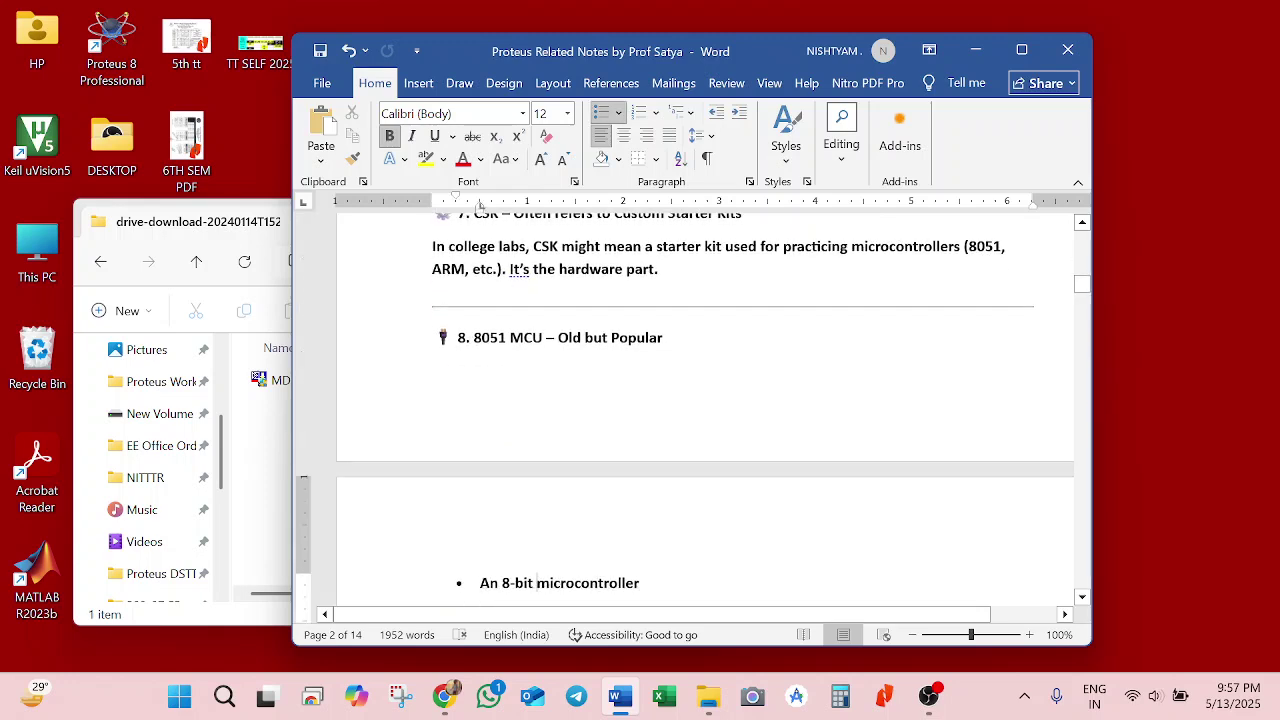
pyautogui.press('Down')
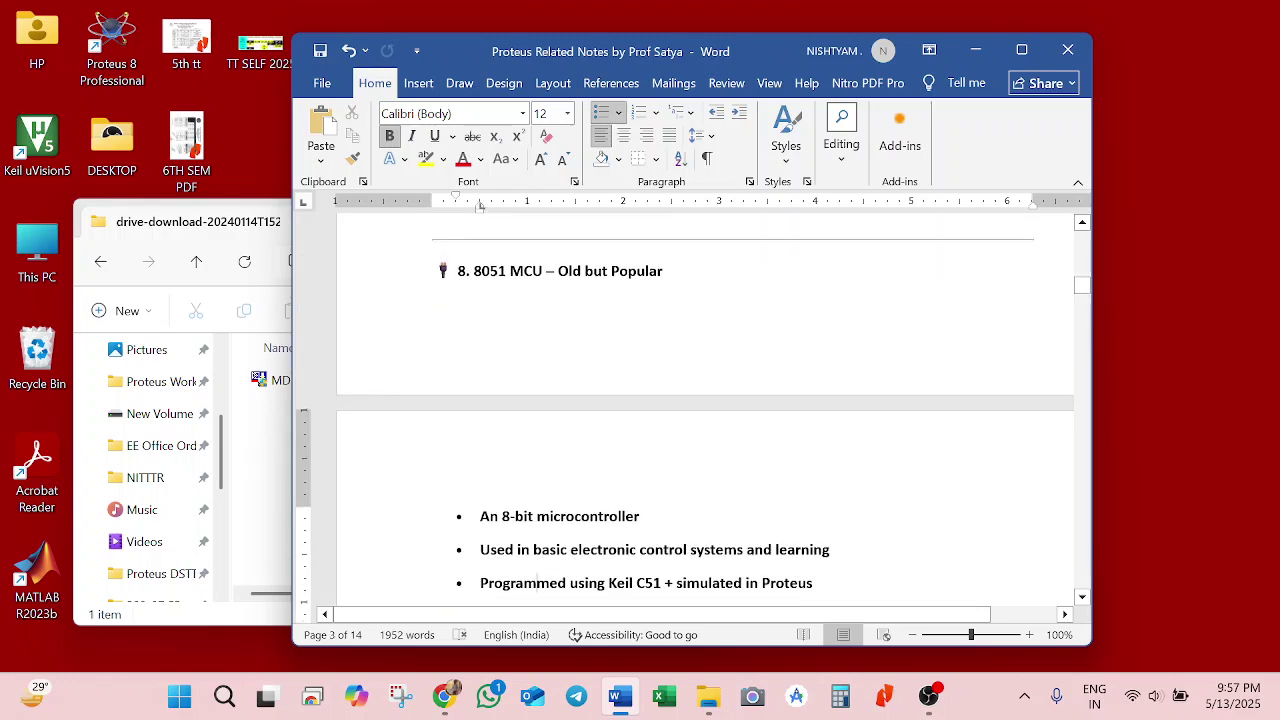
pyautogui.press('Down')
pyautogui.press('Down')
pyautogui.press('Down')
pyautogui.press('Down')
pyautogui.press('Down')
pyautogui.press('Down')
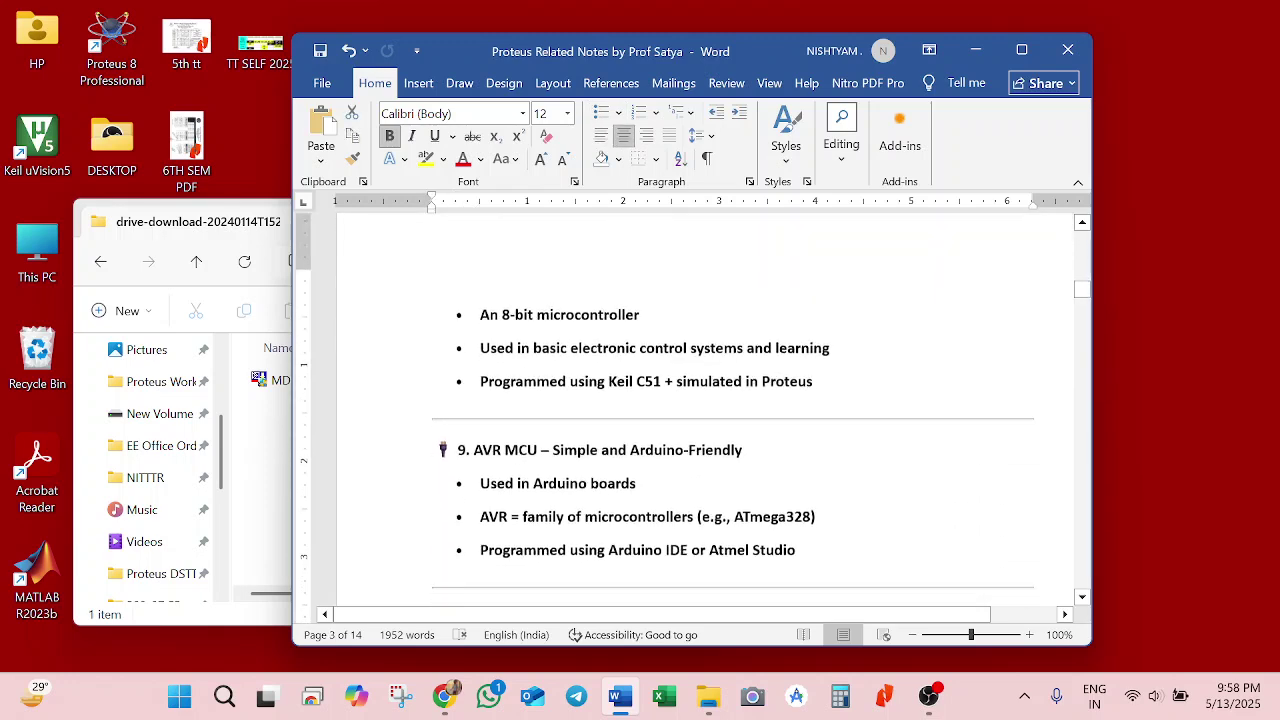
# Examine section 9 on the AVR MCU, highlighting AVR in the heading and IDE in the programming tools line.
pyautogui.press('Down')
pyautogui.press('Down')
pyautogui.press('Down')
pyautogui.press('Down')
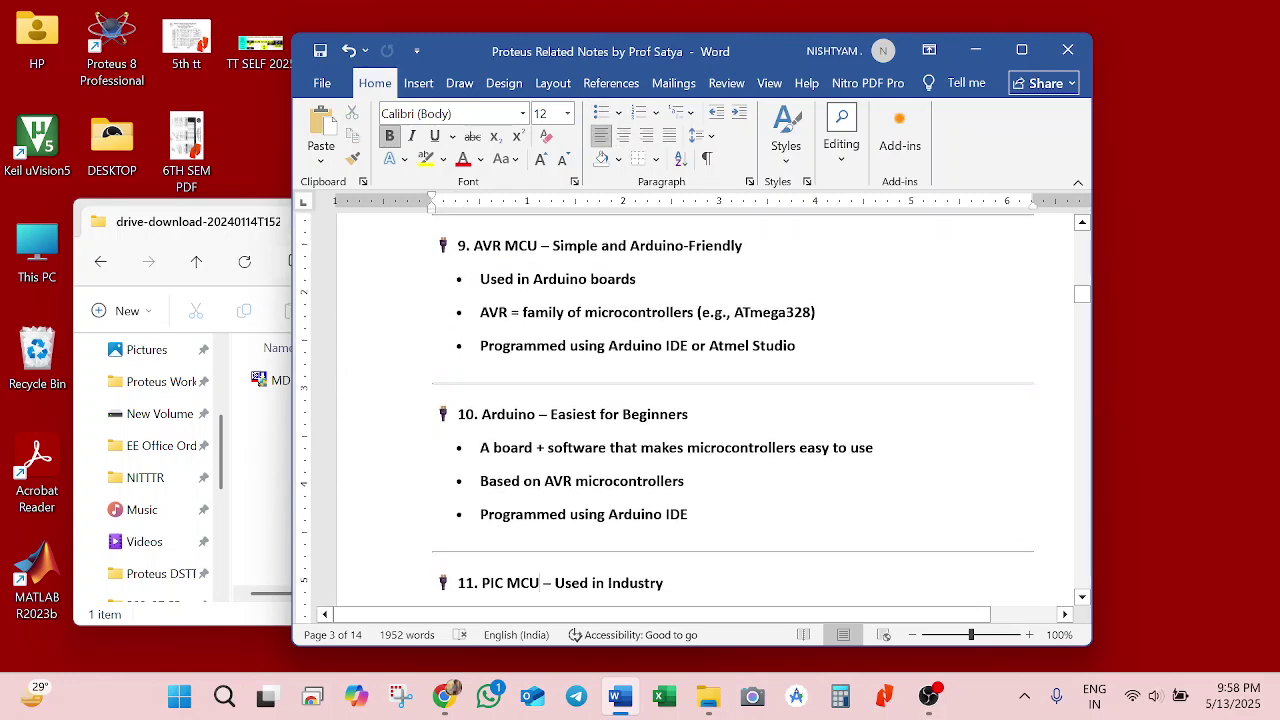
pyautogui.doubleClick(487, 245)
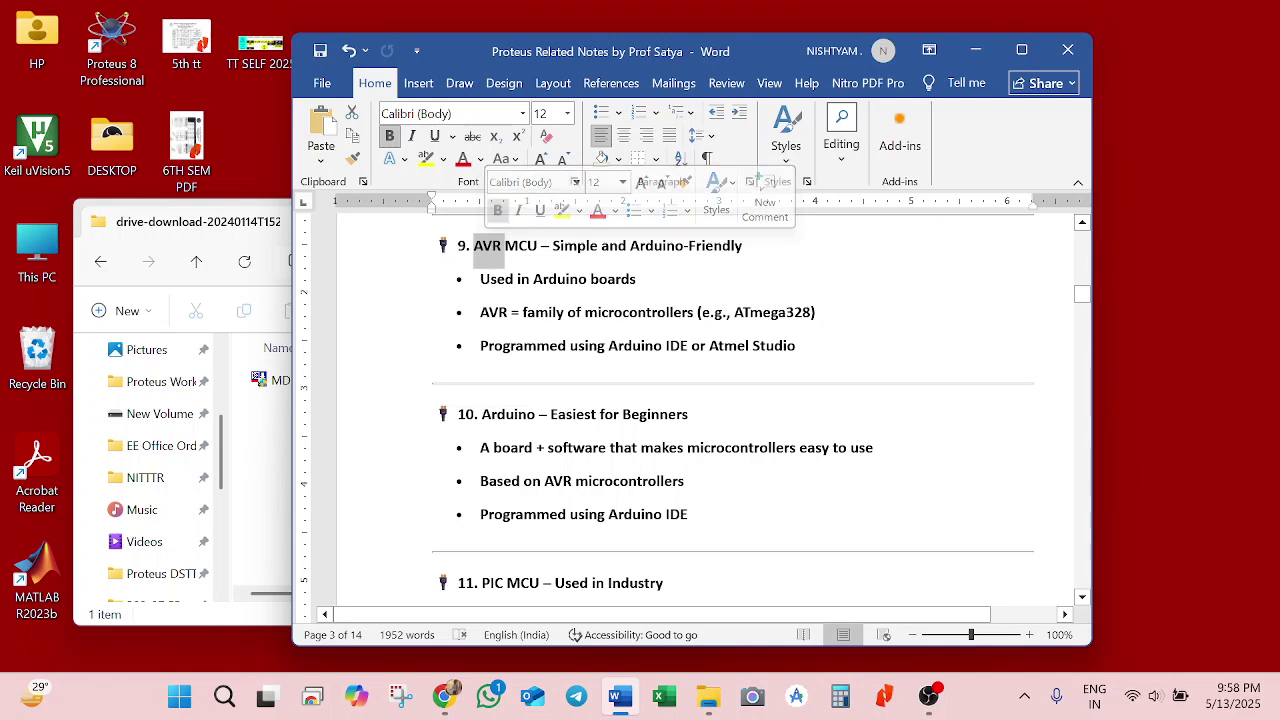
pyautogui.click(609, 312)
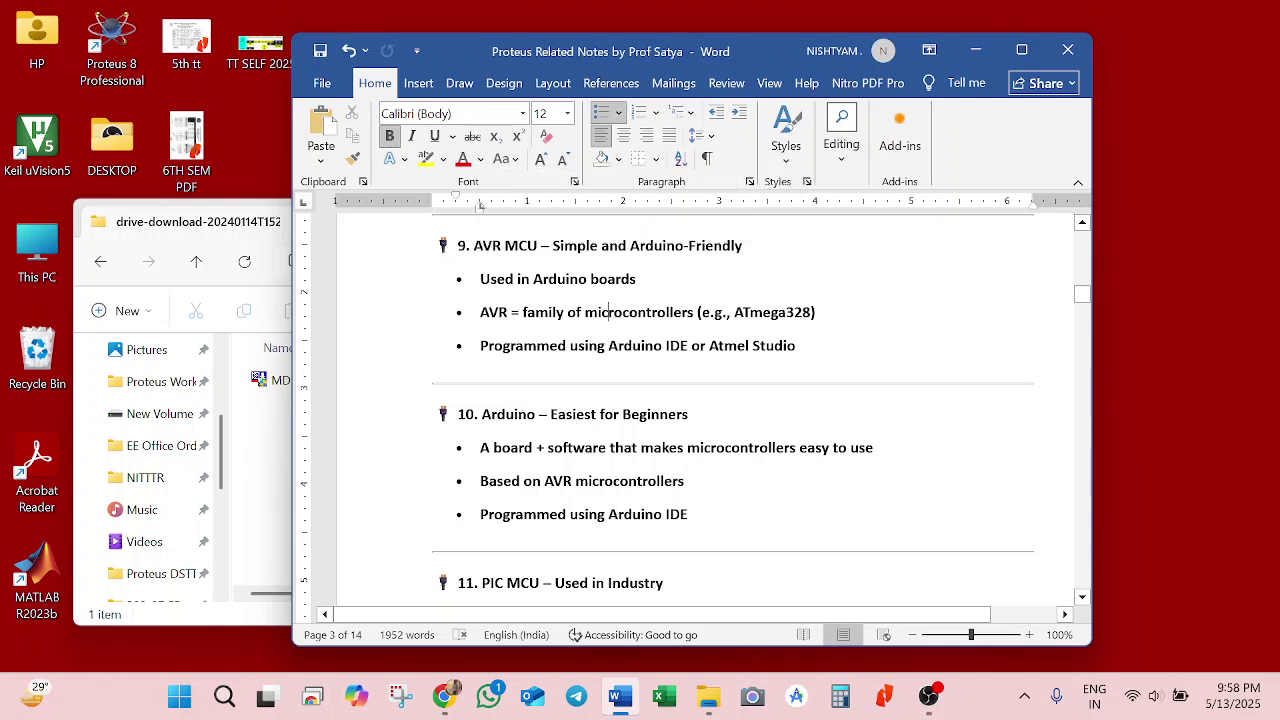
pyautogui.click(608, 383)
pyautogui.press('Up')
pyautogui.doubleClick(680, 345)
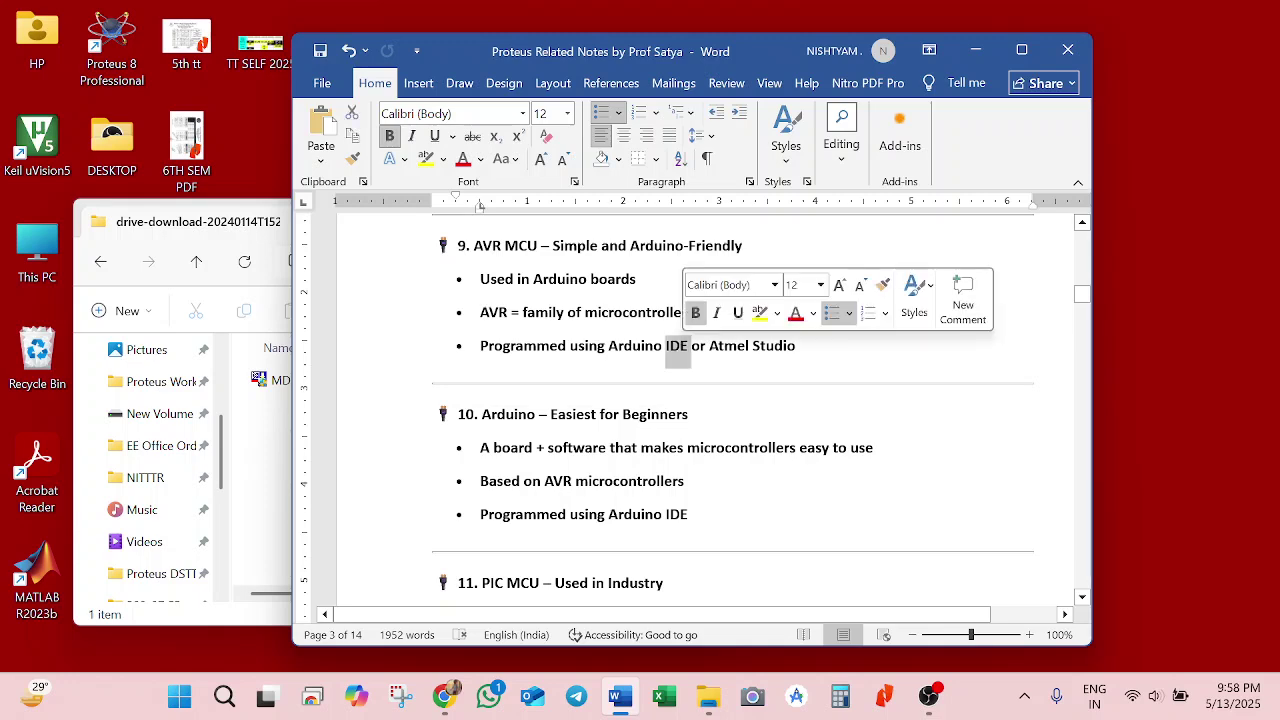
pyautogui.doubleClick(800, 345)
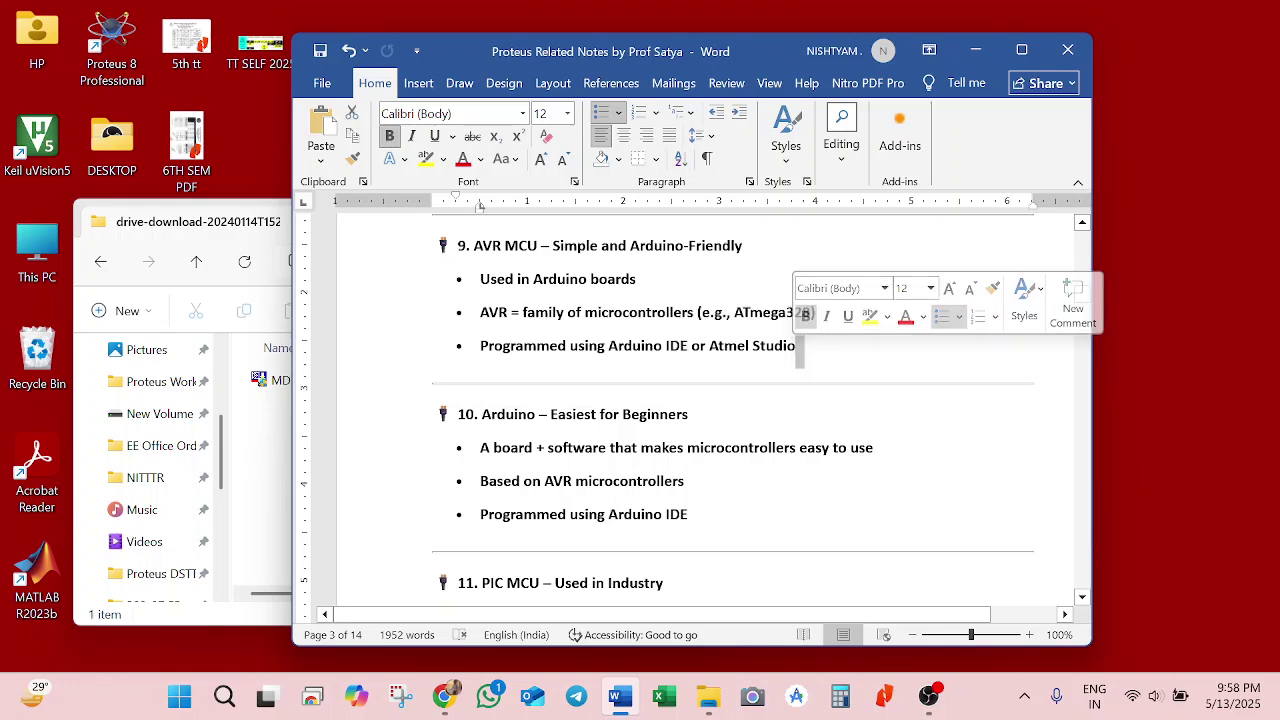
# Read section 10 on Arduino and continue through the PIC MCU and Rosery sections.
pyautogui.click(690, 414)
pyautogui.click(687, 448)
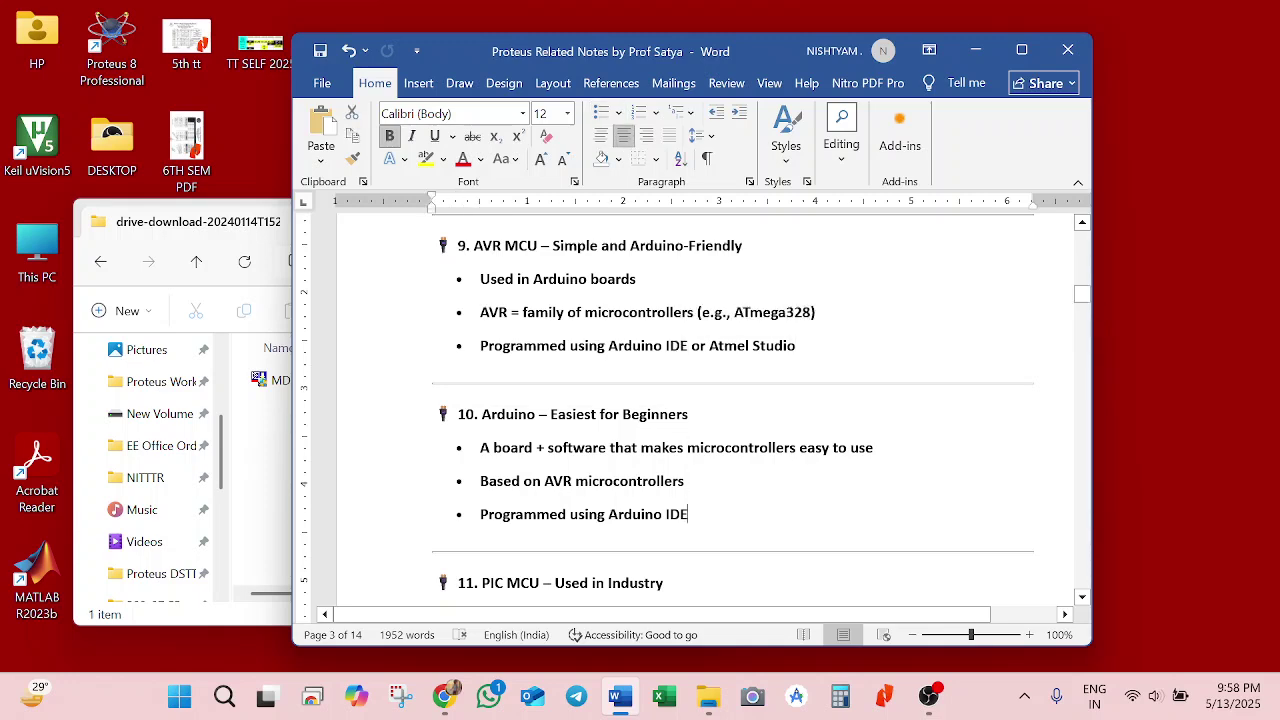
pyautogui.scroll(-6, 700, 480)
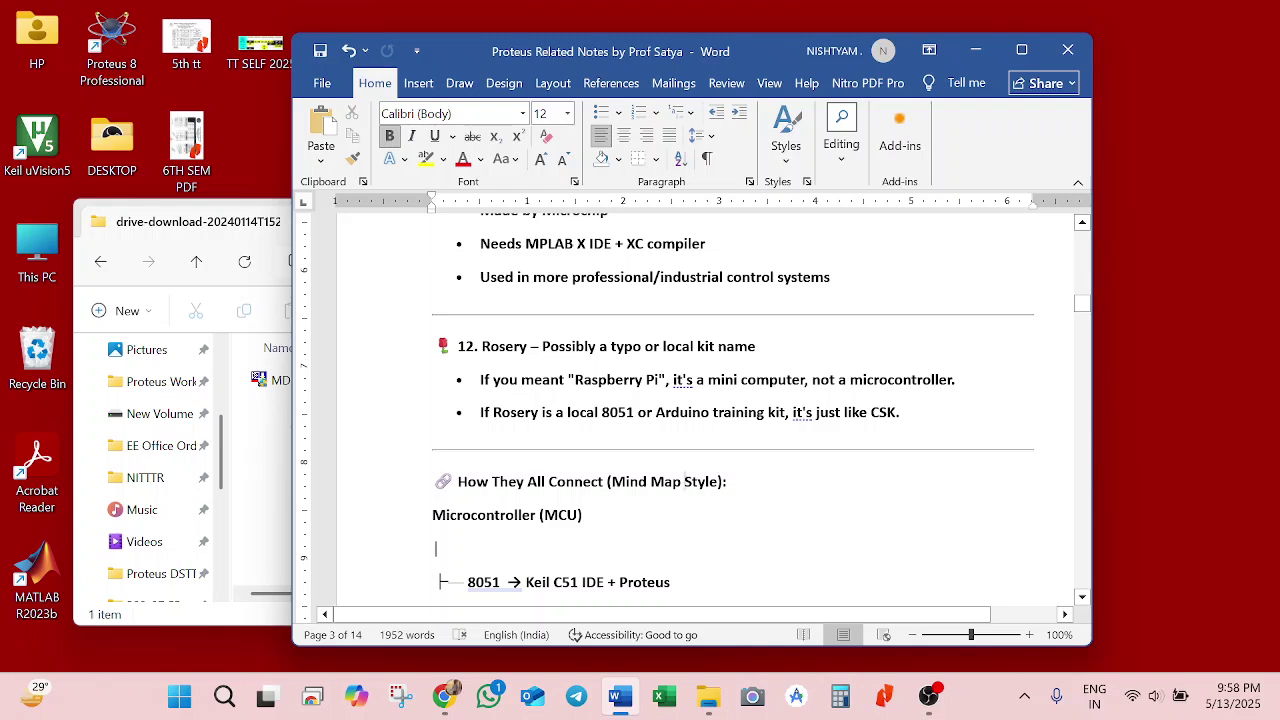
# Examine the 8051 branch of the How They All Connect mind map, highlighting 8051 and IDE.
pyautogui.scroll(-5, 705, 400)
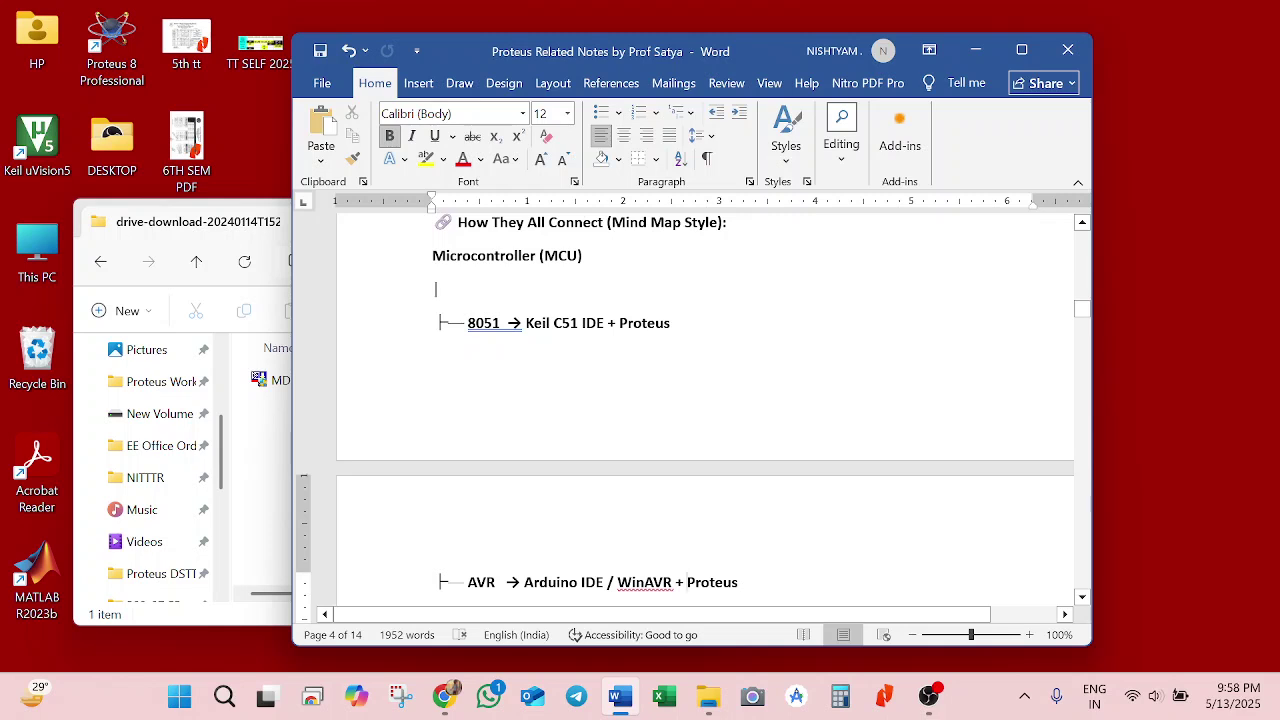
pyautogui.doubleClick(483, 323)
pyautogui.doubleClick(594, 323)
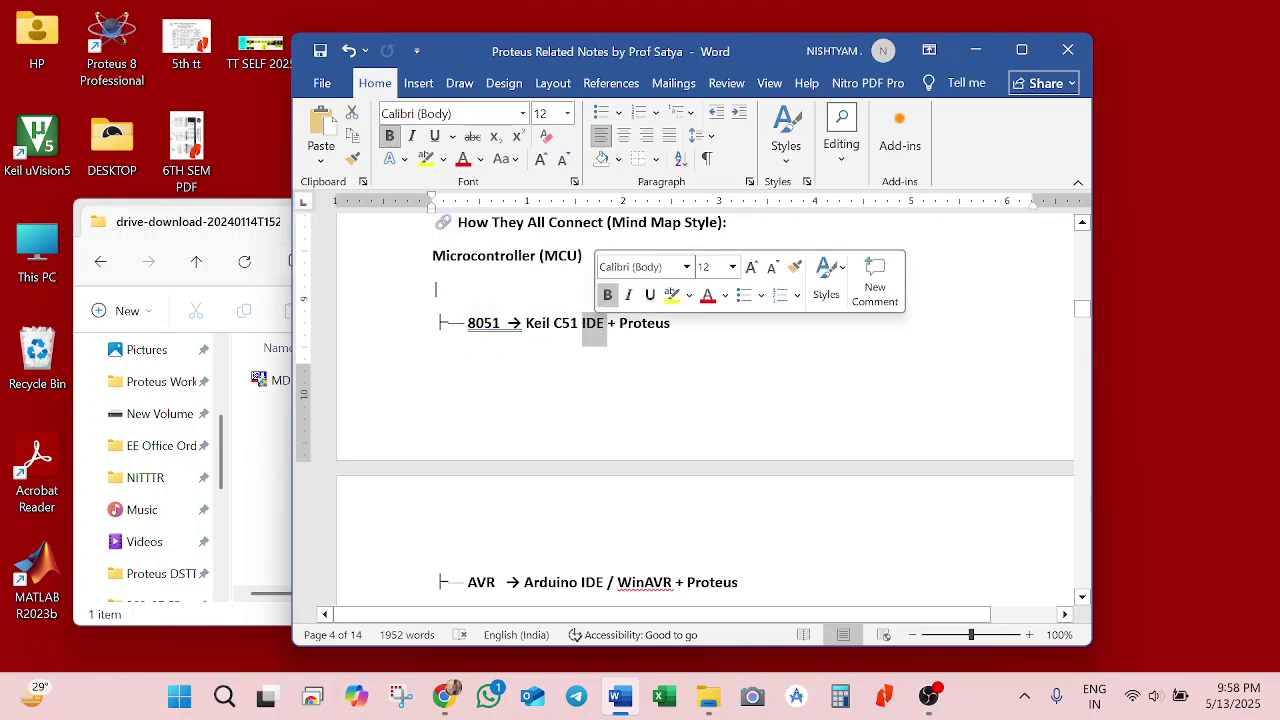
pyautogui.click(610, 330)
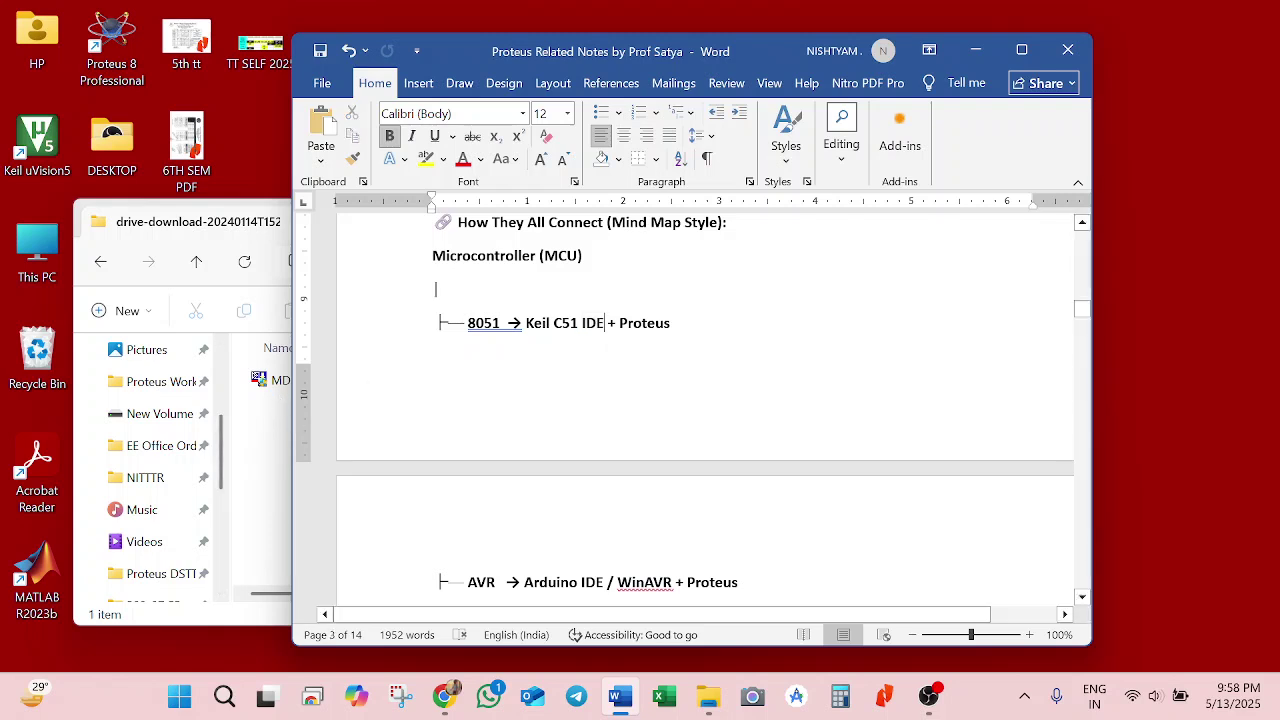
pyautogui.doubleClick(585, 323)
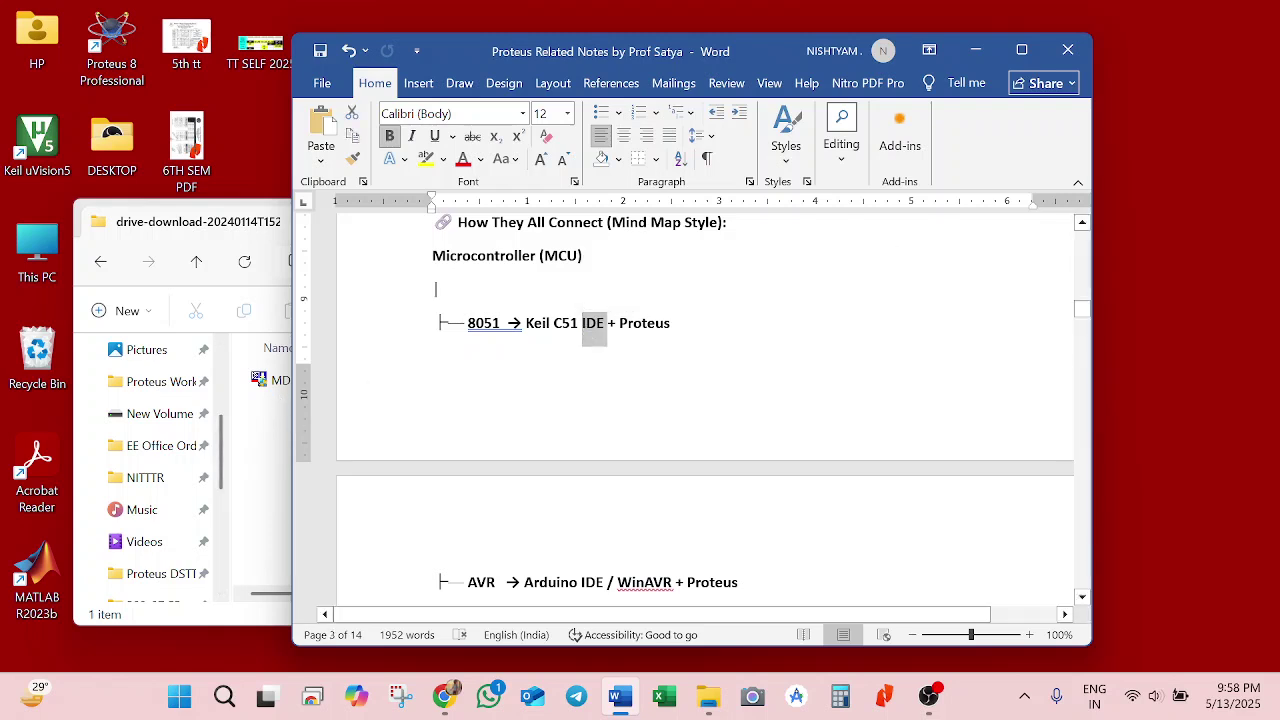
pyautogui.click(671, 322)
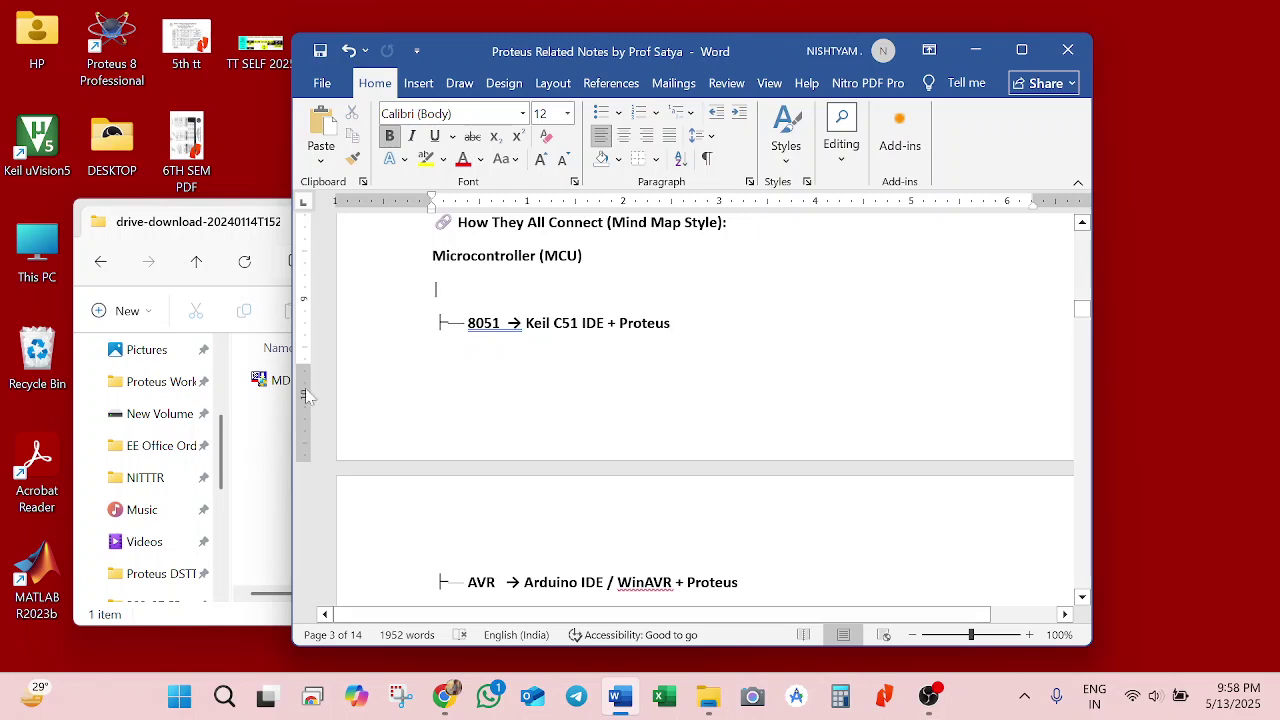
# Continue to the AVR branch of the mind map and highlight WinAVR and IDE in its line.
pyautogui.click(490, 349)
pyautogui.press('Down')
pyautogui.press('Down')
pyautogui.press('Down')
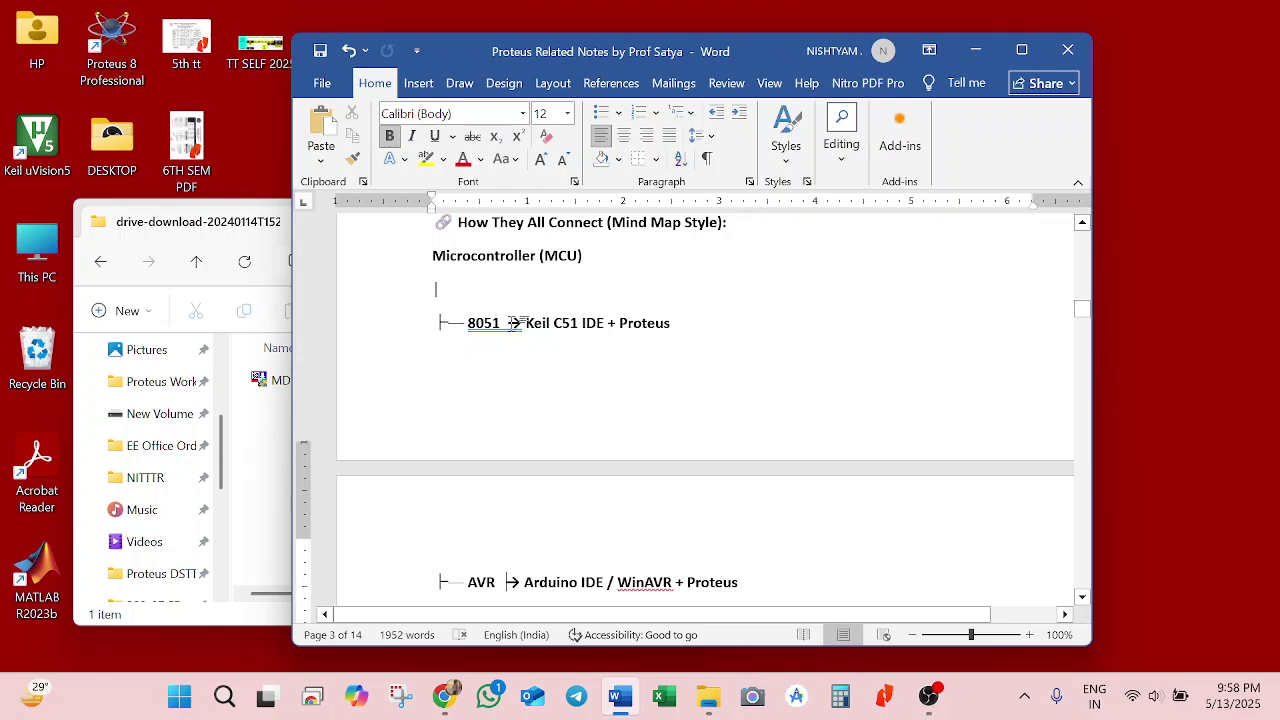
pyautogui.press('Down')
pyautogui.press('Down')
pyautogui.press('Down')
pyautogui.press('Down')
pyautogui.press('Down')
pyautogui.press('Down')
pyautogui.press('Down')
pyautogui.press('Down')
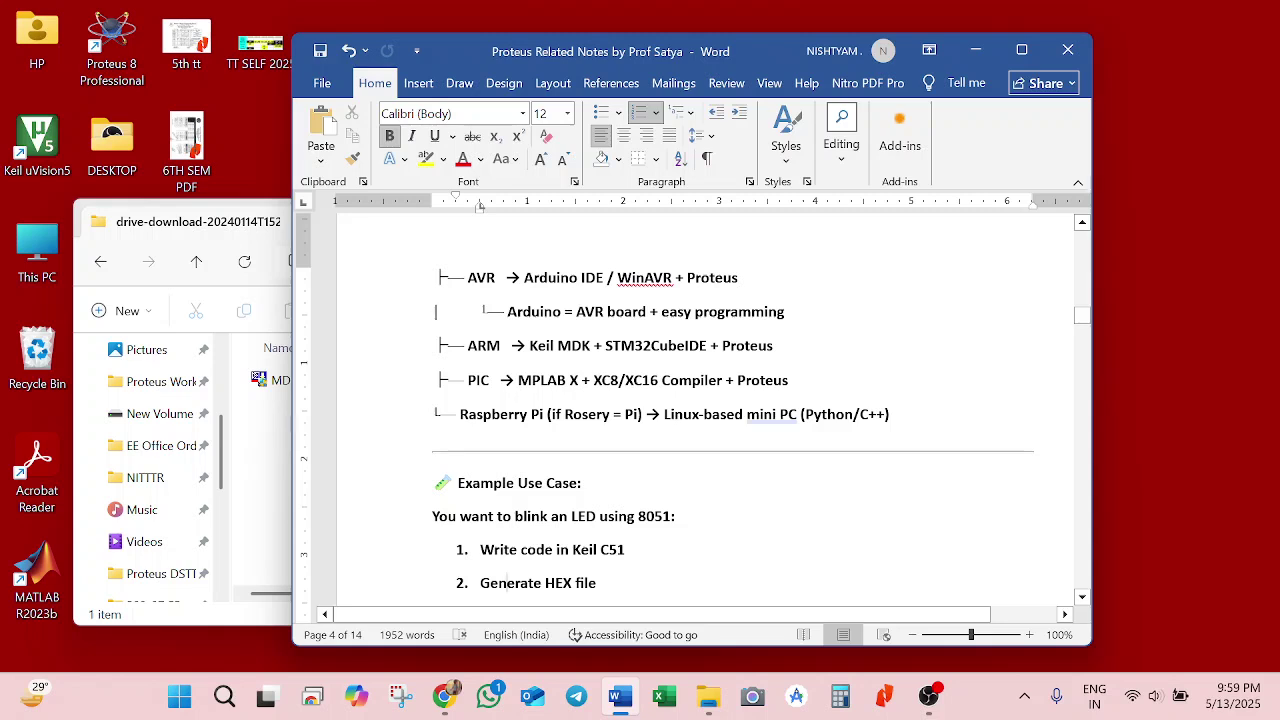
pyautogui.moveTo(672, 278); pyautogui.dragTo(617, 278)
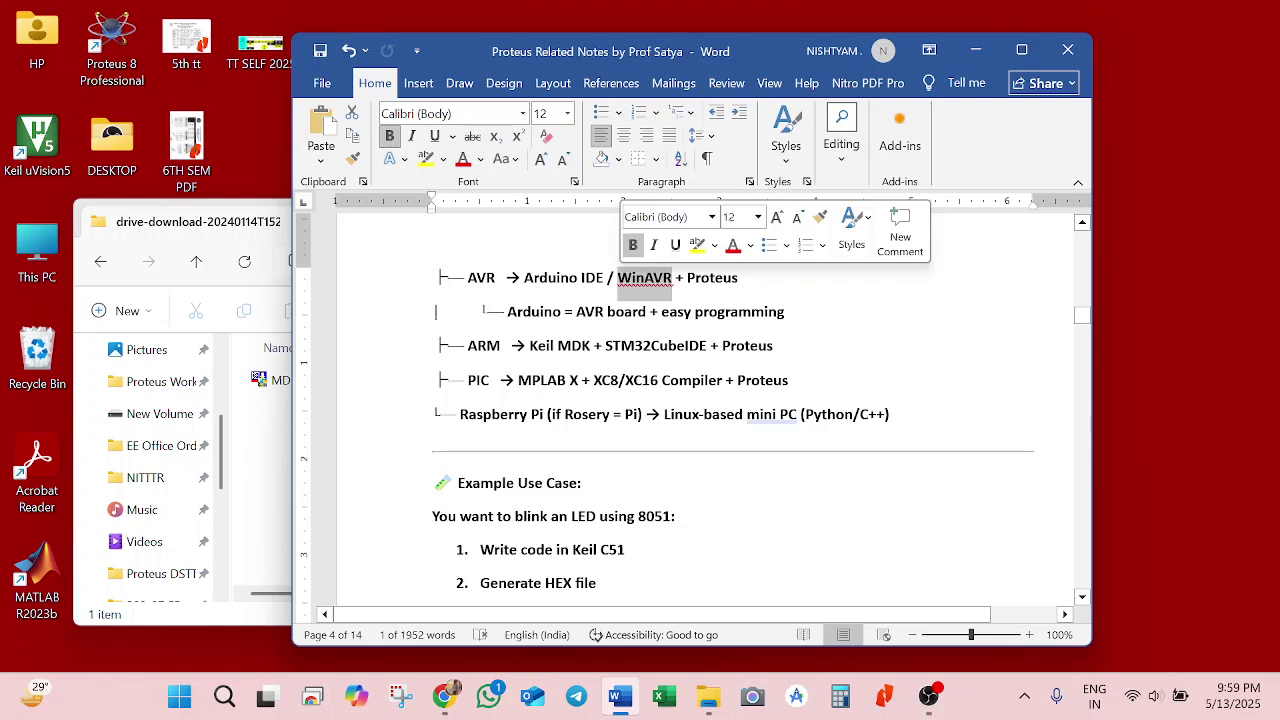
pyautogui.doubleClick(593, 278)
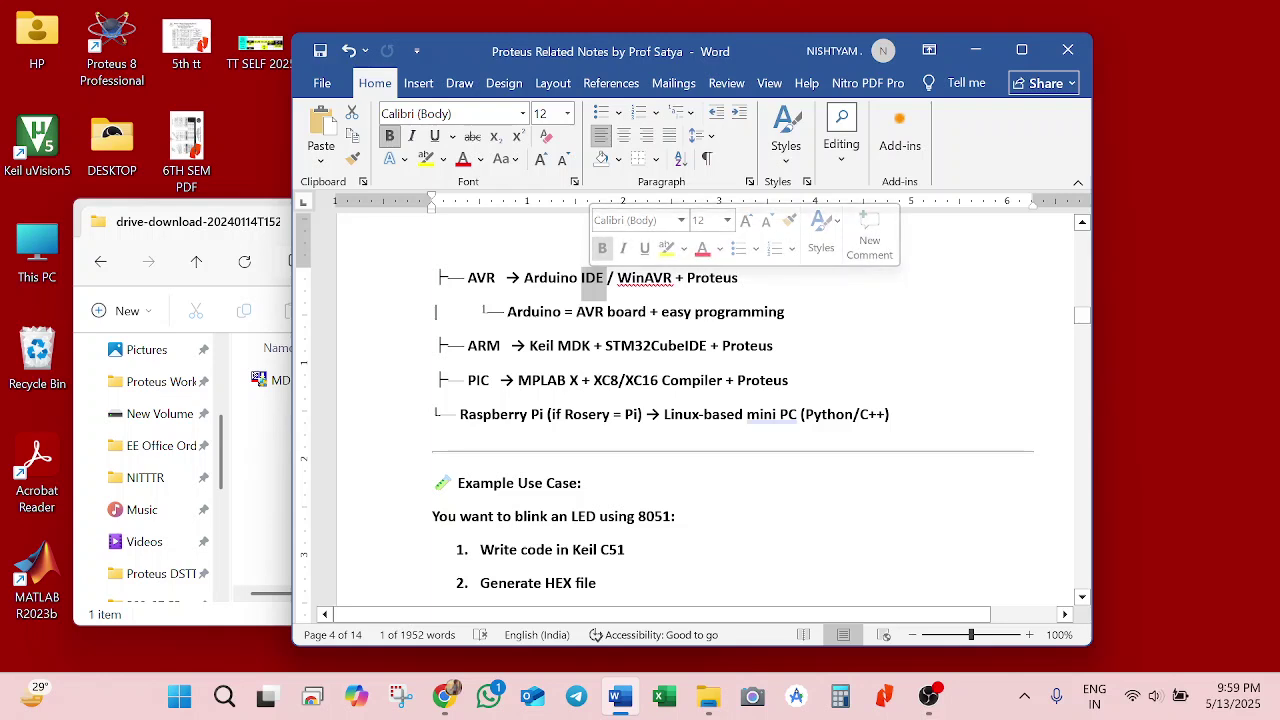
# Review the ARM and PIC branches of the mind map, highlighting ARM, MDK and MPLAB.
pyautogui.doubleClick(486, 348)
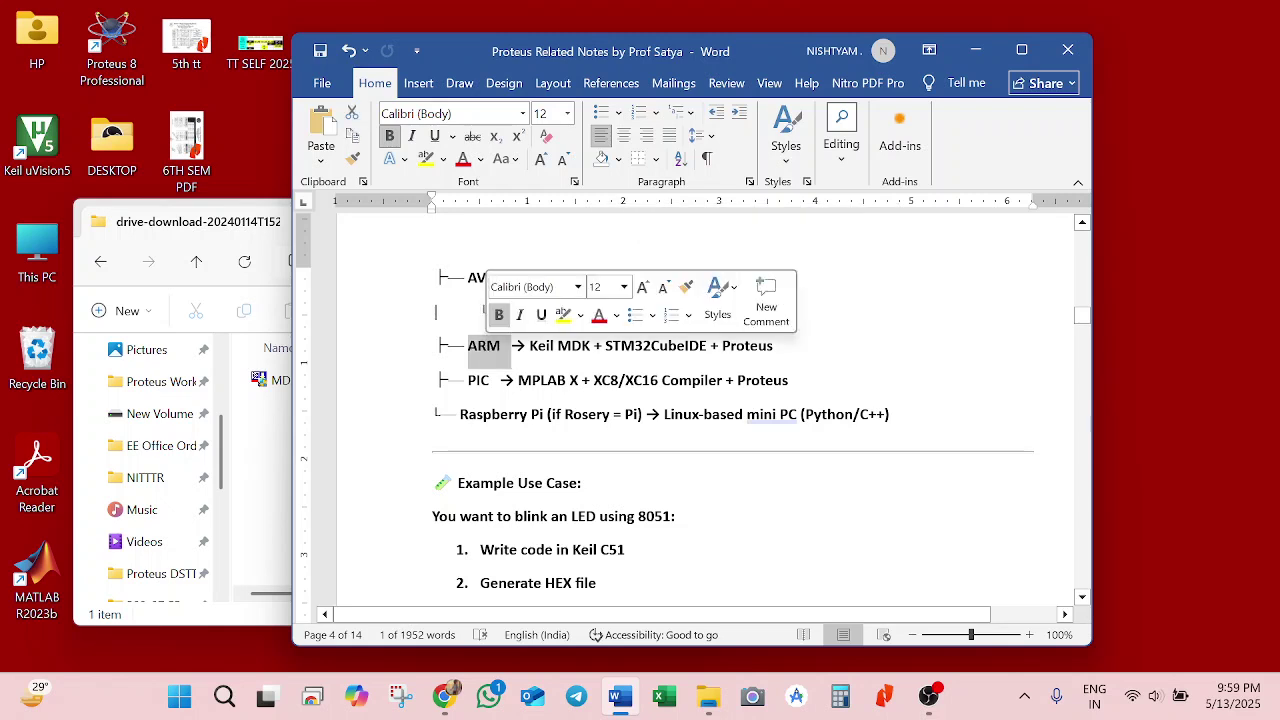
pyautogui.doubleClick(574, 346)
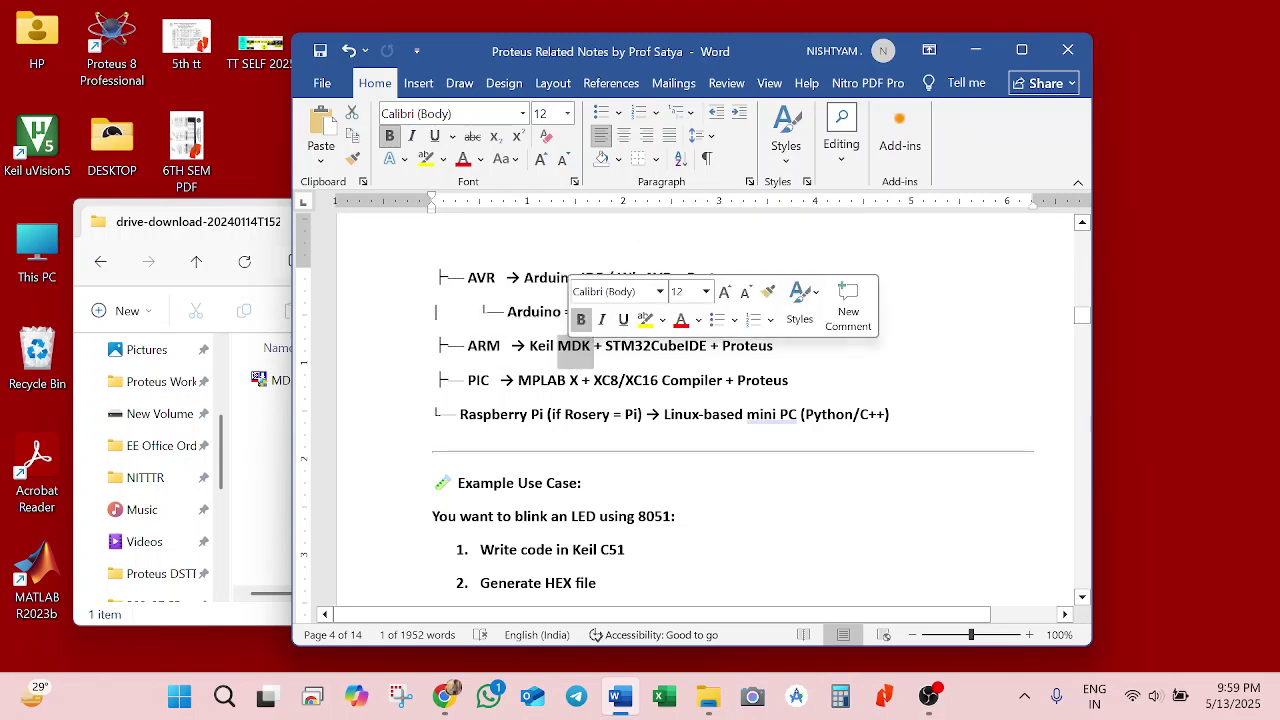
pyautogui.doubleClick(606, 381)
pyautogui.doubleClick(558, 394)
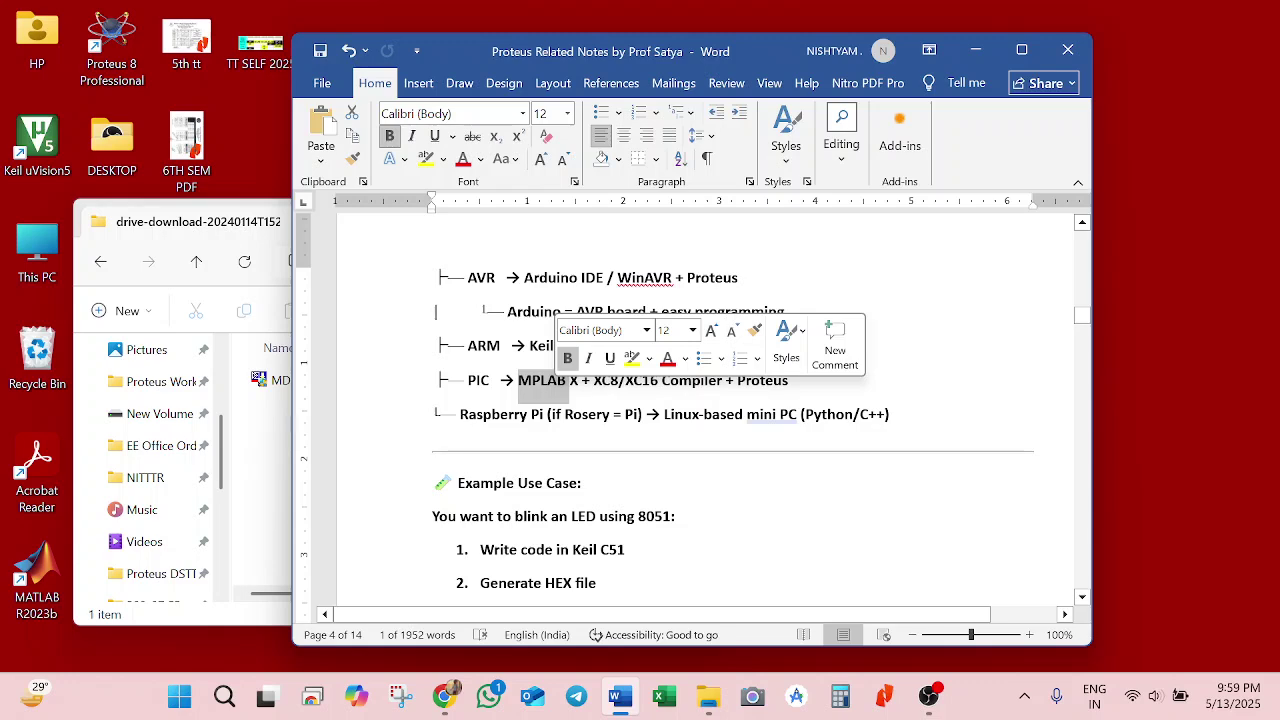
# Continue past the Example Use Case and the repeated mind map to the MDK in Proteus using the 8051 microcontroller heading.
pyautogui.click(581, 483)
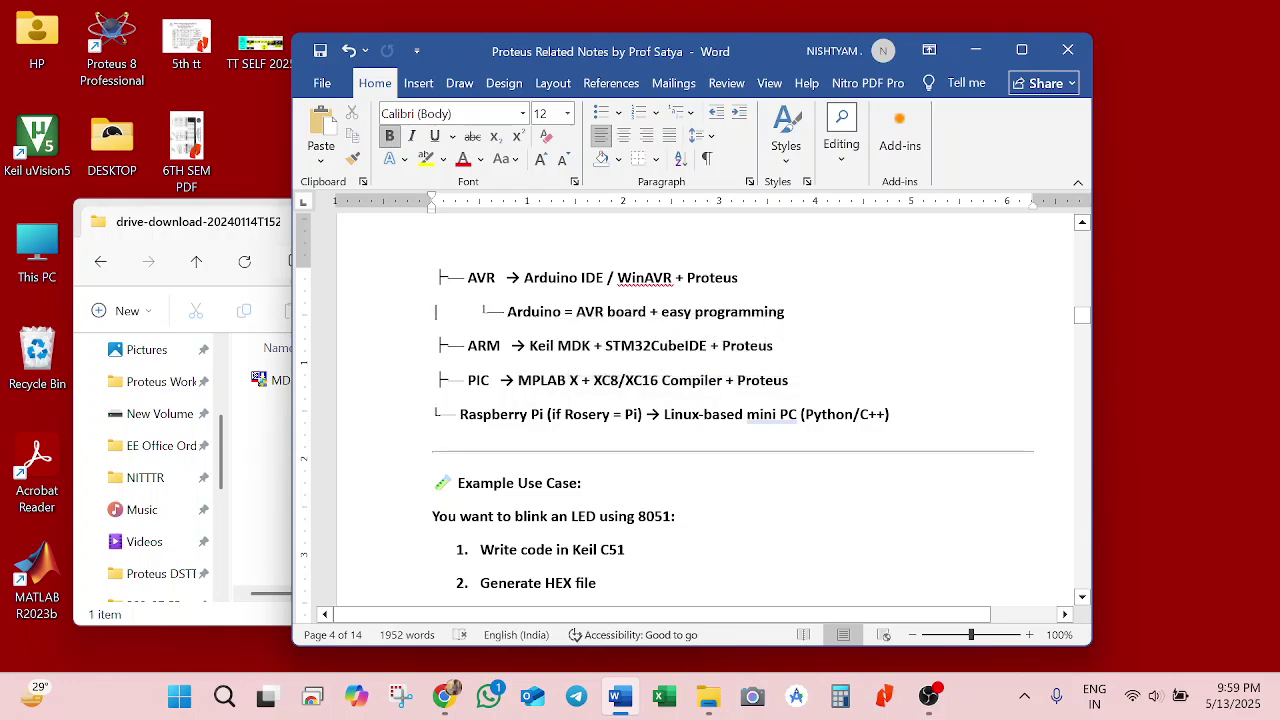
pyautogui.press('Down')
pyautogui.press('Down')
pyautogui.press('Down')
pyautogui.press('Down')
pyautogui.press('Down')
pyautogui.press('Down')
pyautogui.press('Down')
pyautogui.press('Down')
pyautogui.press('Down')
pyautogui.press('Down')
pyautogui.press('Down')
pyautogui.press('Down')
pyautogui.press('Down')
pyautogui.press('Down')
pyautogui.press('Down')
pyautogui.press('Down')
pyautogui.press('Down')
pyautogui.press('Down')
pyautogui.press('Down')
pyautogui.press('Down')
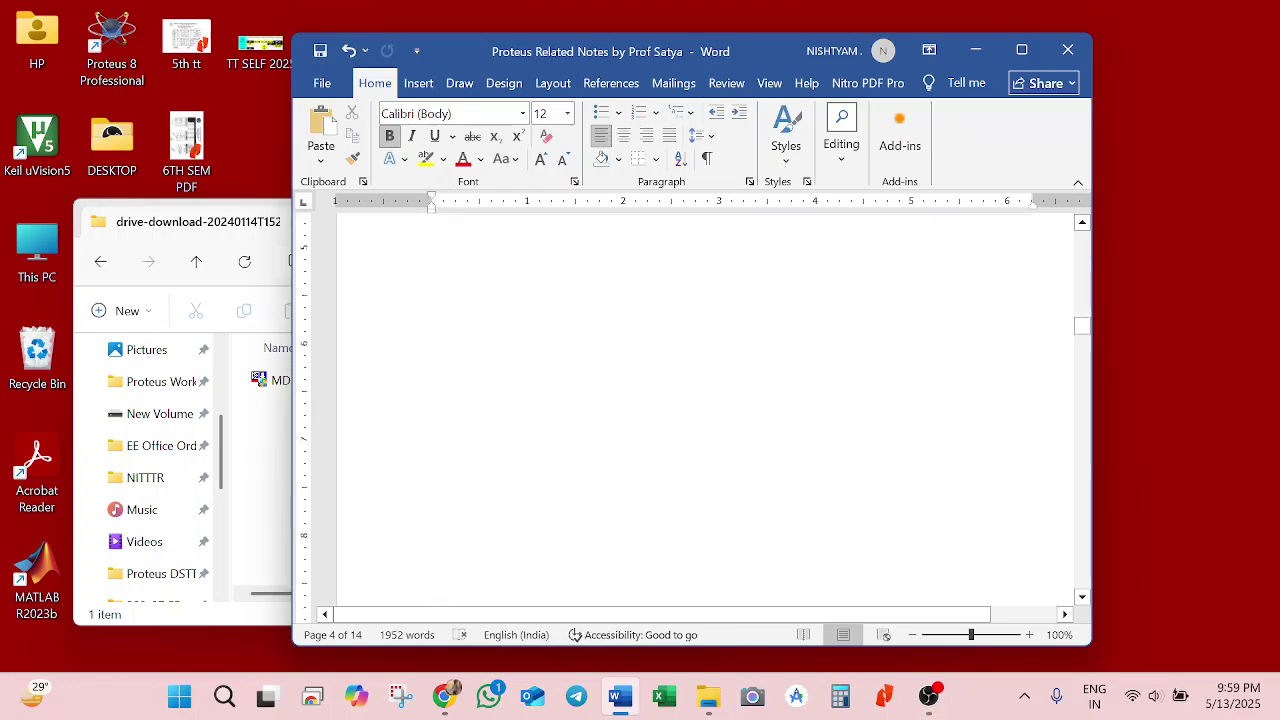
pyautogui.press('Down')
pyautogui.press('Down')
pyautogui.press('Down')
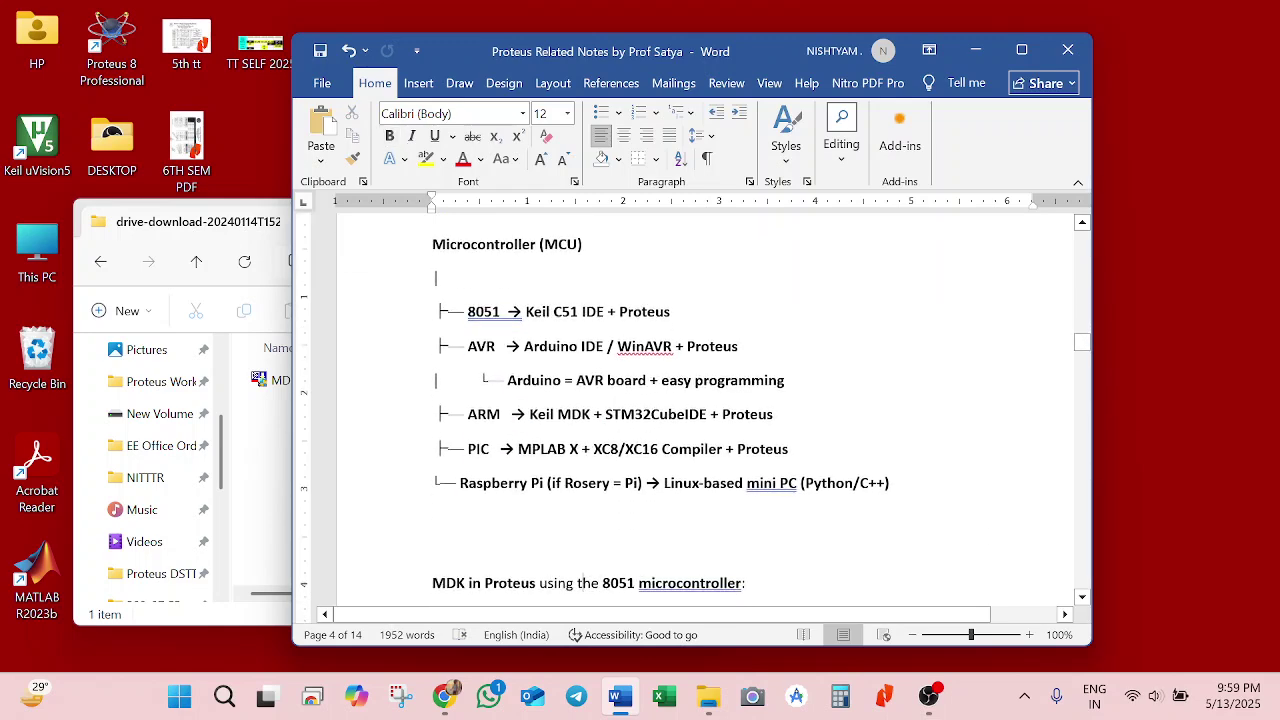
pyautogui.press('Down')
pyautogui.press('Down')
pyautogui.press('Down')
pyautogui.press('Down')
pyautogui.press('Down')
pyautogui.press('Down')
pyautogui.press('Down')
pyautogui.press('Down')
pyautogui.press('Down')
pyautogui.press('Down')
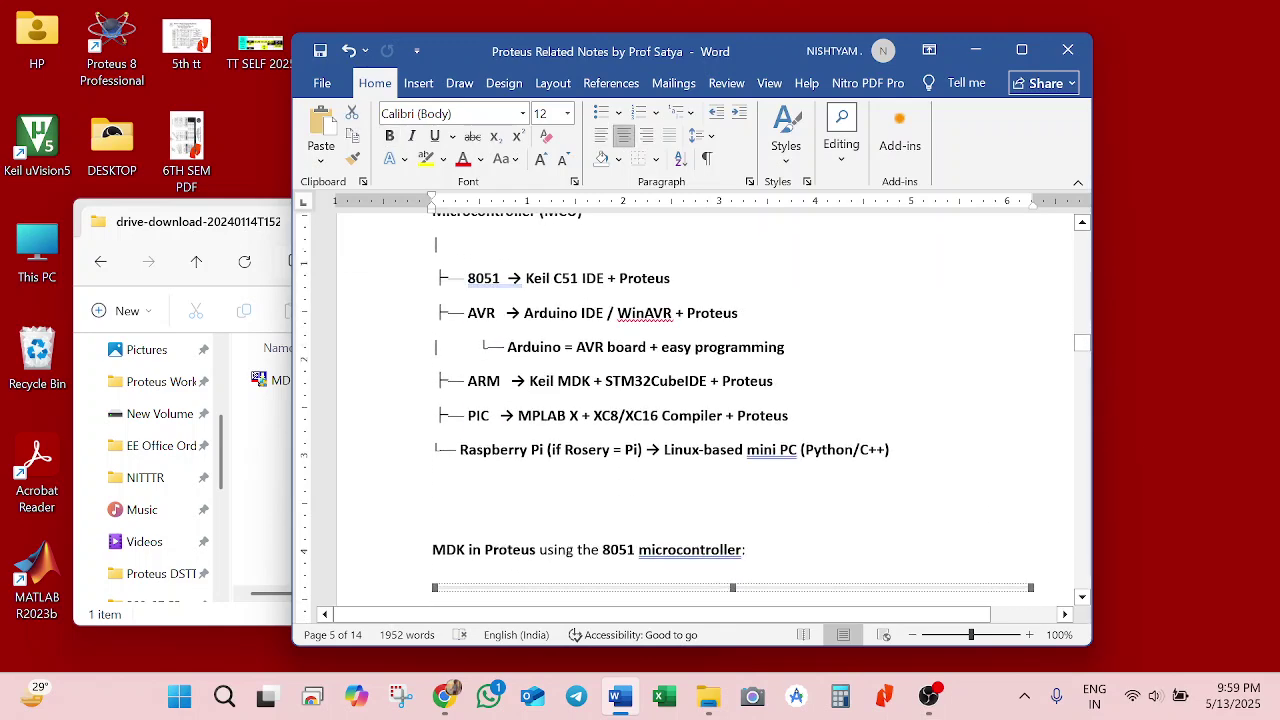
# Read the What is MDK in Proteus (with 8051 MCU) section, highlighting Keil MDK in its first paragraph.
pyautogui.press('Down')
pyautogui.press('Down')
pyautogui.press('Down')
pyautogui.press('Down')
pyautogui.press('Down')
pyautogui.press('Down')
pyautogui.press('Down')
pyautogui.press('Down')
pyautogui.press('Down')
pyautogui.press('Down')
pyautogui.press('Down')
pyautogui.press('Down')
pyautogui.press('Down')
pyautogui.press('Down')
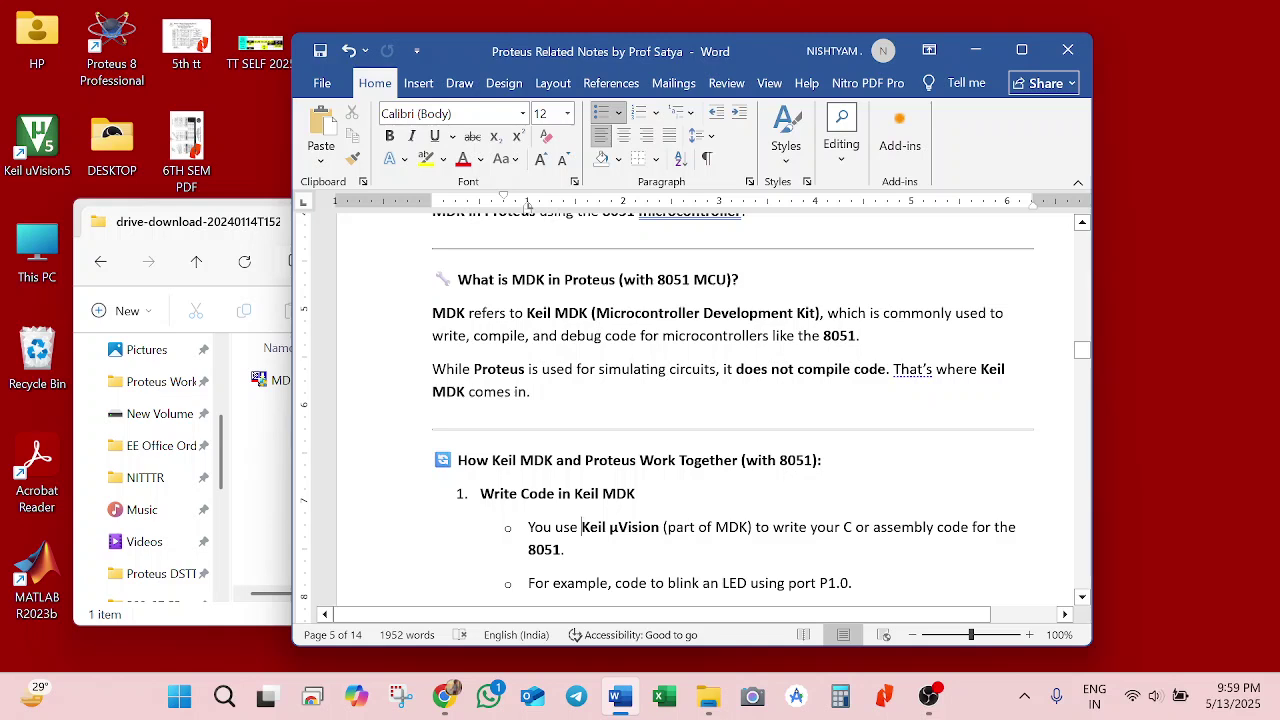
pyautogui.moveTo(527, 313); pyautogui.dragTo(590, 313)
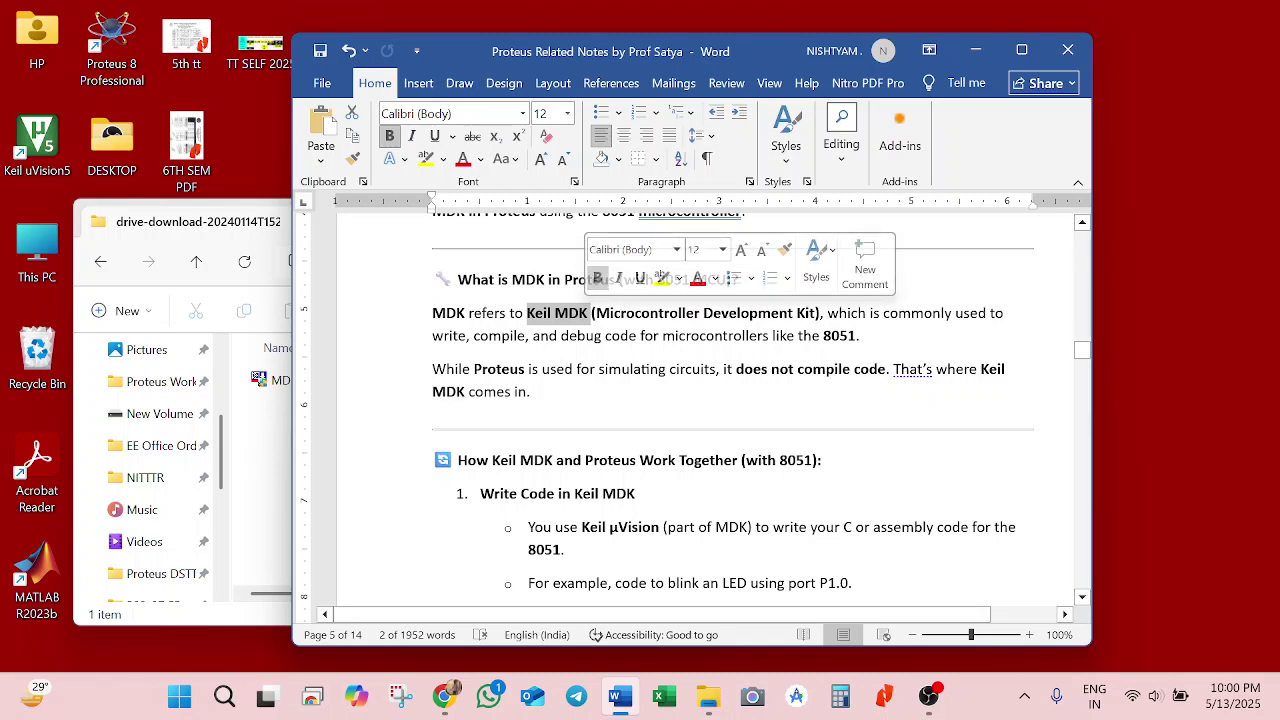
pyautogui.click(706, 336)
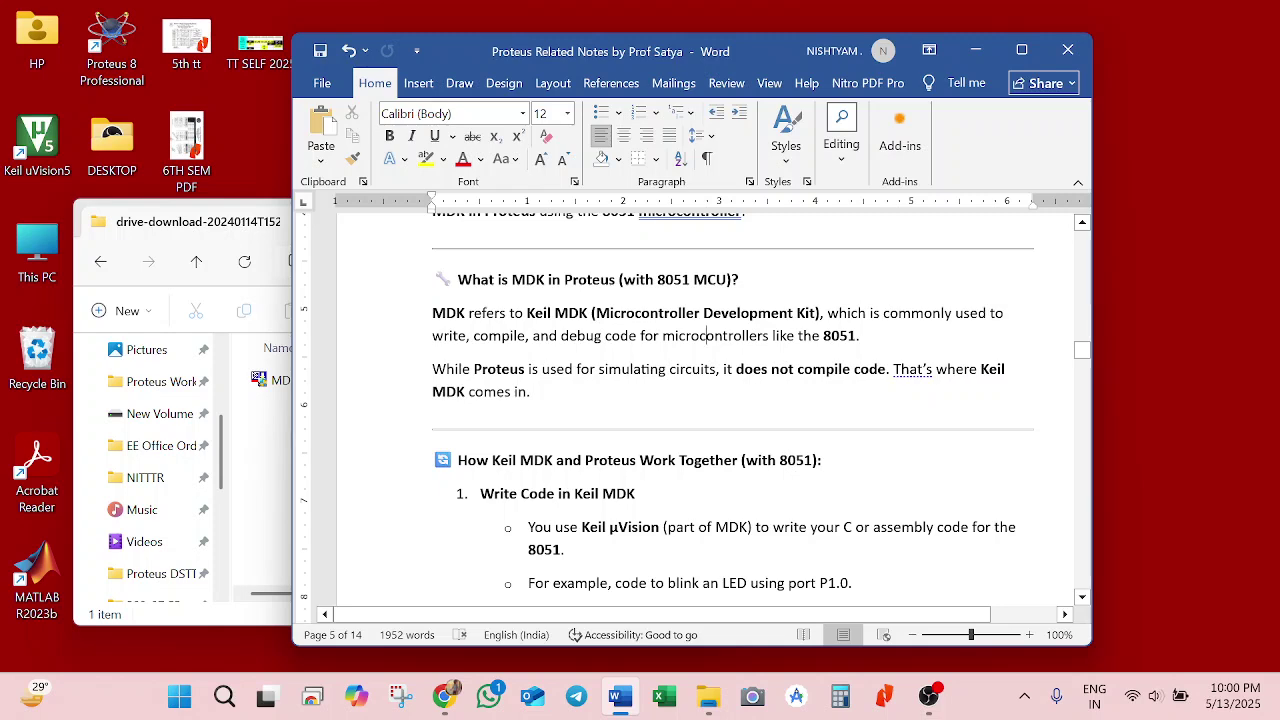
# Continue to the How Keil MDK and Proteus Work Together (with 8051) section and skim its numbered steps.
pyautogui.press('Down')
pyautogui.press('Down')
pyautogui.press('Down')
pyautogui.press('Down')
pyautogui.press('Down')
pyautogui.press('Down')
pyautogui.press('Down')
pyautogui.press('Down')
pyautogui.press('Down')
pyautogui.press('Down')
pyautogui.press('Down')
pyautogui.press('Down')
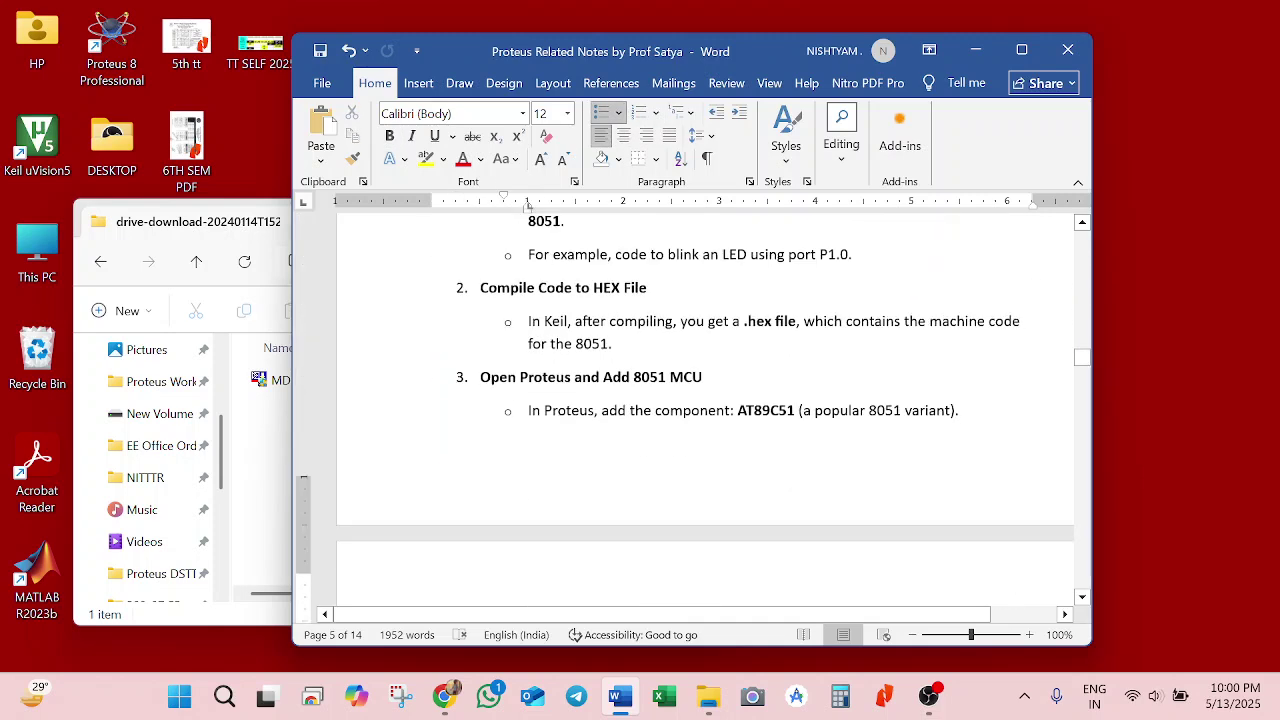
pyautogui.press('Up')
pyautogui.press('Up')
pyautogui.press('Up')
pyautogui.press('Up')
pyautogui.press('Up')
pyautogui.press('Up')
pyautogui.press('Up')
pyautogui.press('Up')
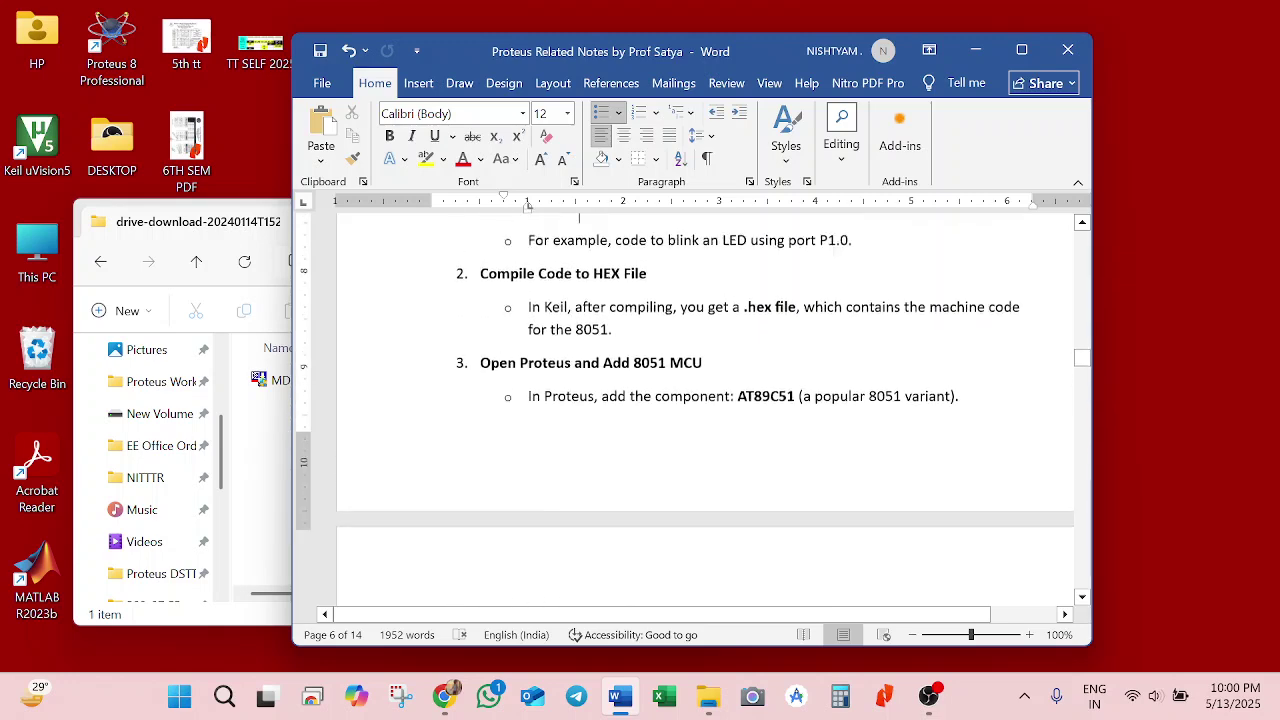
pyautogui.press('Up')
pyautogui.press('Up')
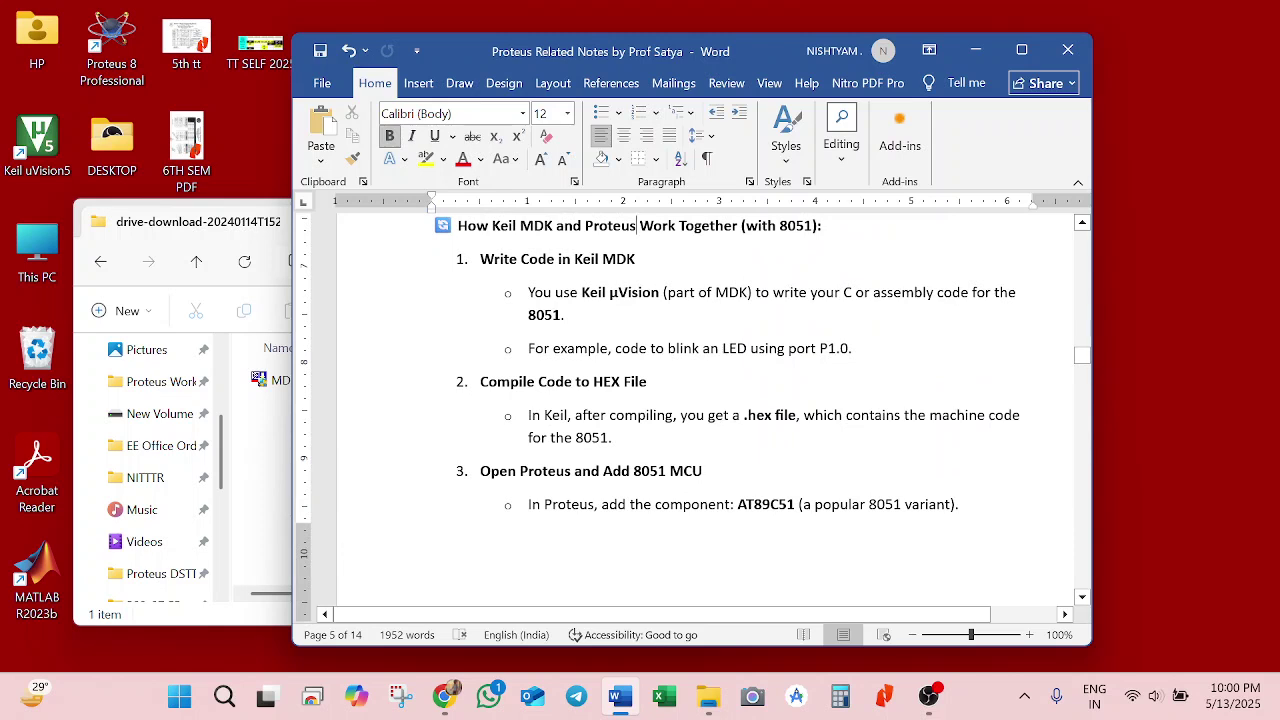
# Read the write, compile and add-MCU steps of the Keil and Proteus workflow, highlighting Keil µVision and Compile.
pyautogui.moveTo(581, 292); pyautogui.dragTo(660, 292)
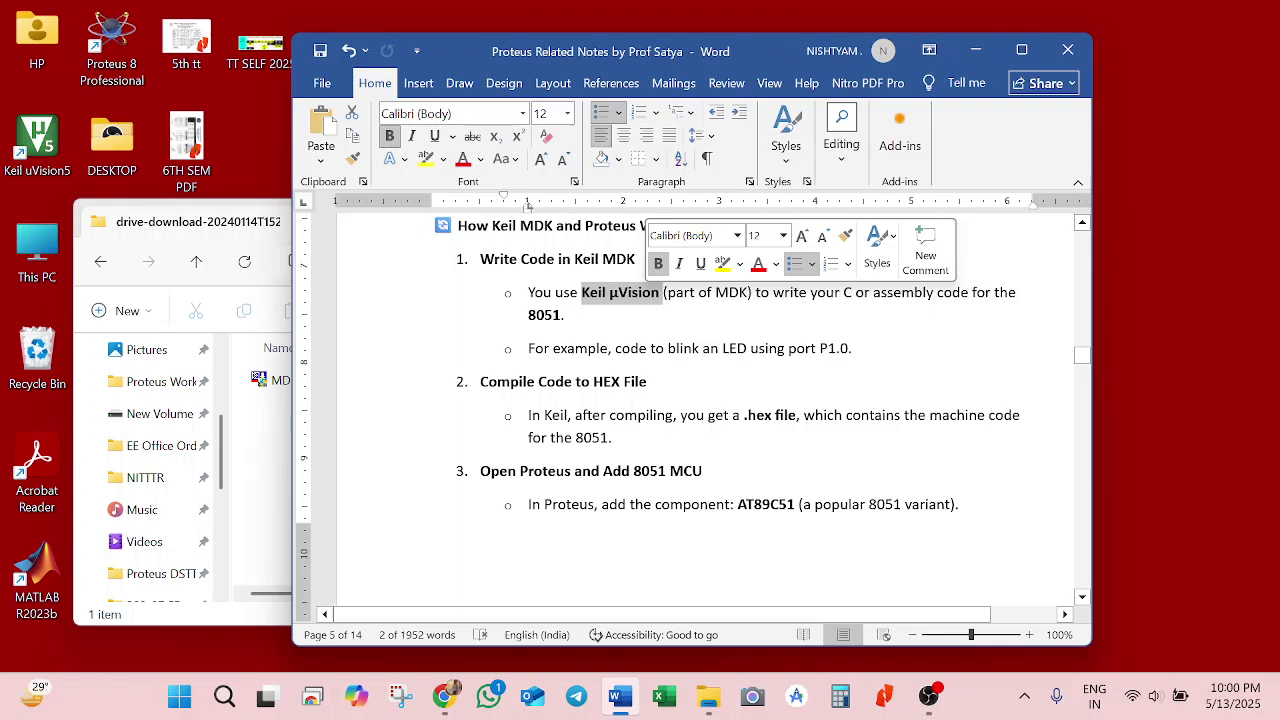
pyautogui.click(565, 315)
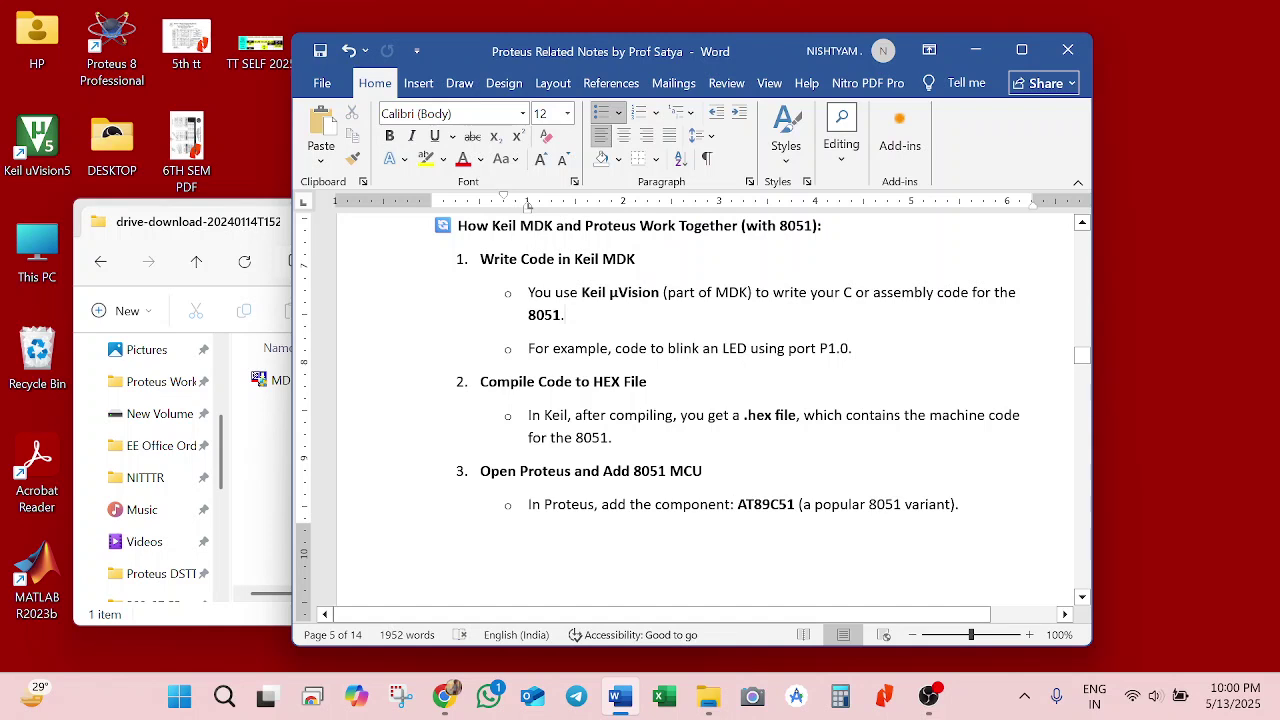
pyautogui.doubleClick(507, 381)
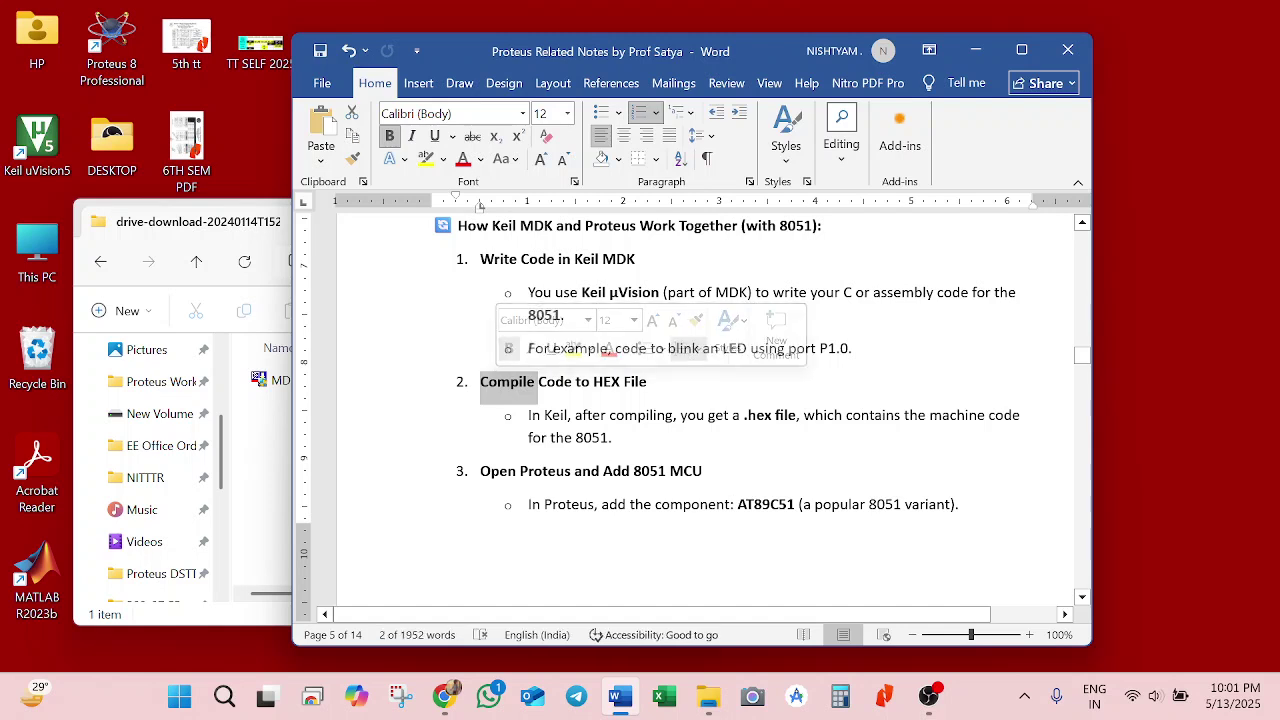
pyautogui.click(737, 504)
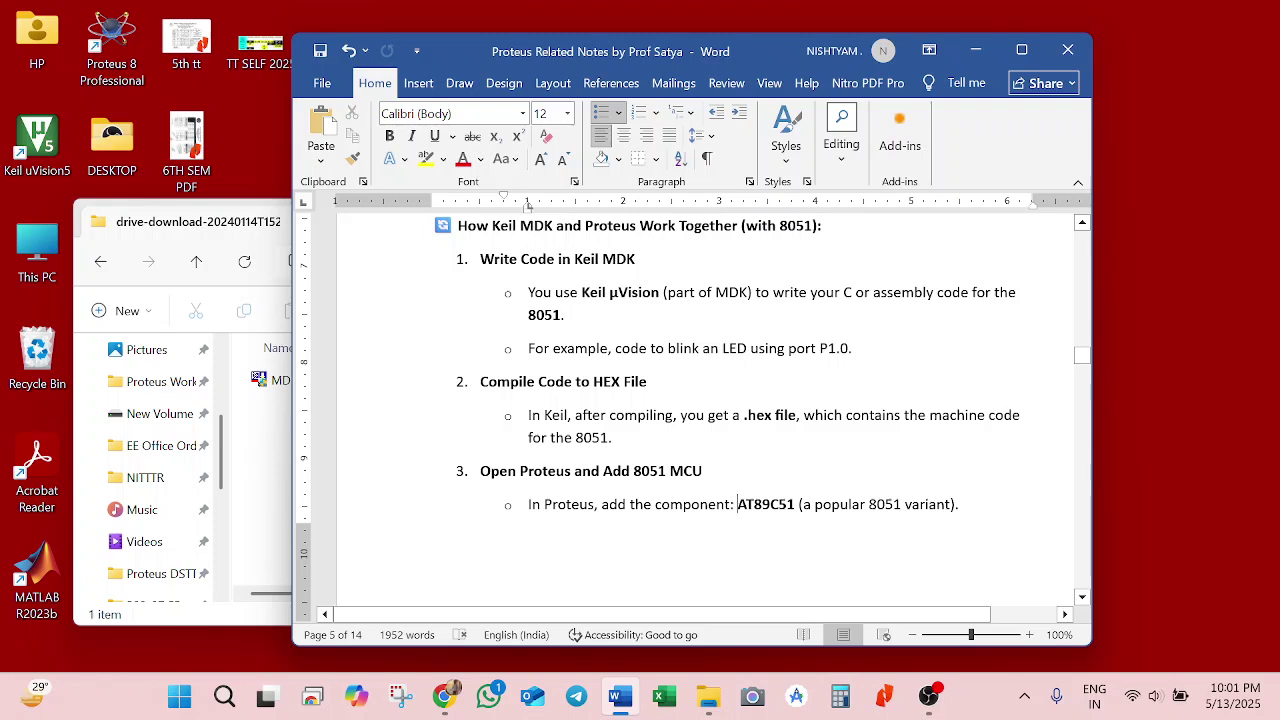
pyautogui.moveTo(1082, 356); pyautogui.dragTo(1084, 358)
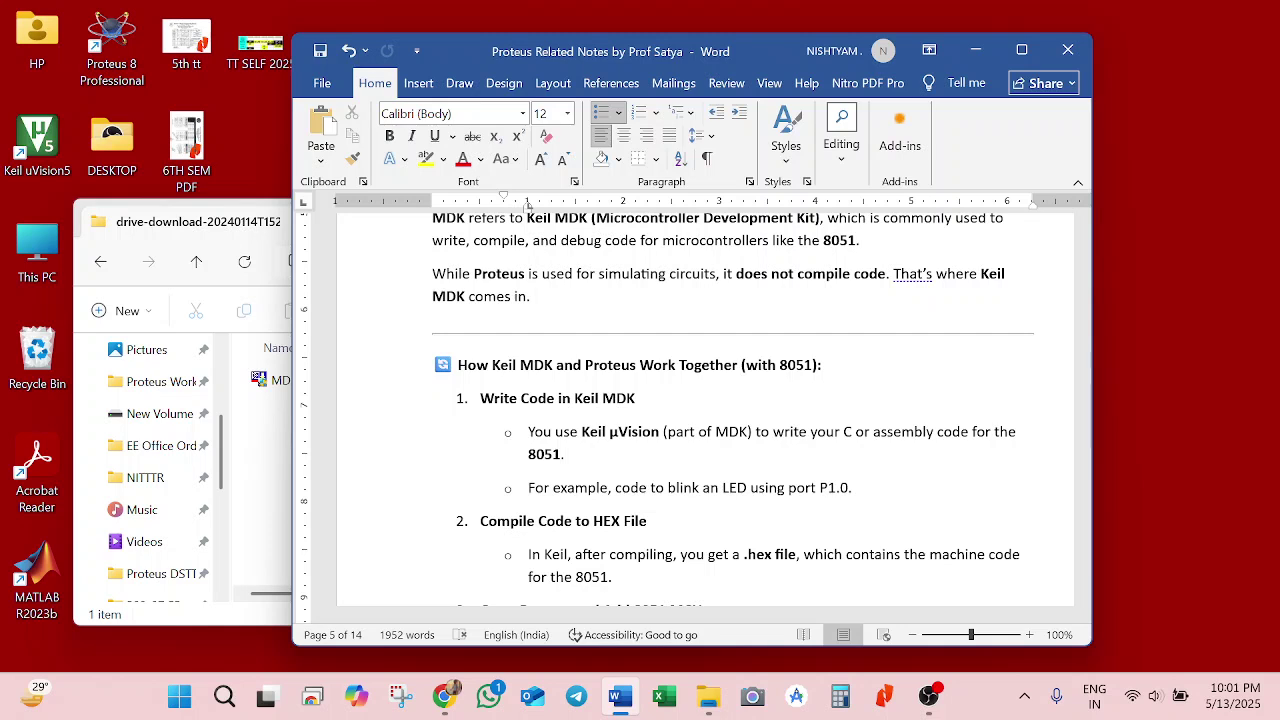
# Switch to the File Explorer download folder, launch the MDK538a installer and maximize the folder window.
pyautogui.click(260, 476)
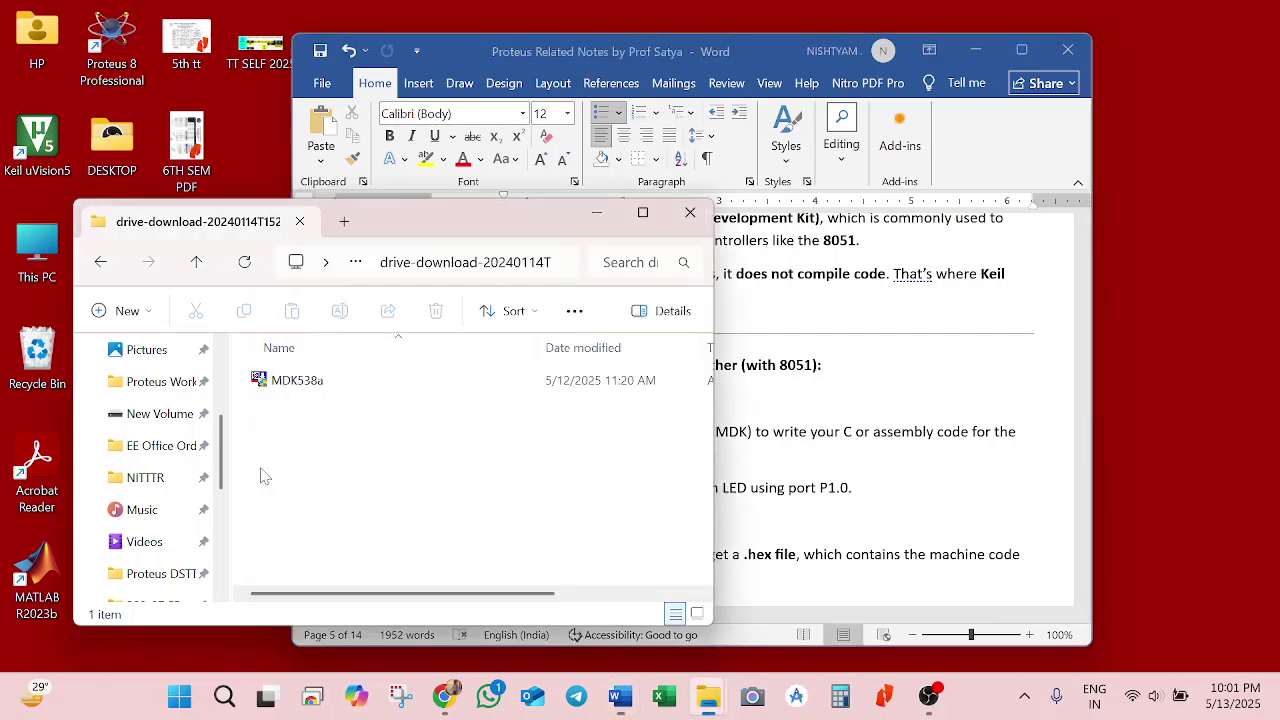
pyautogui.click(318, 395)
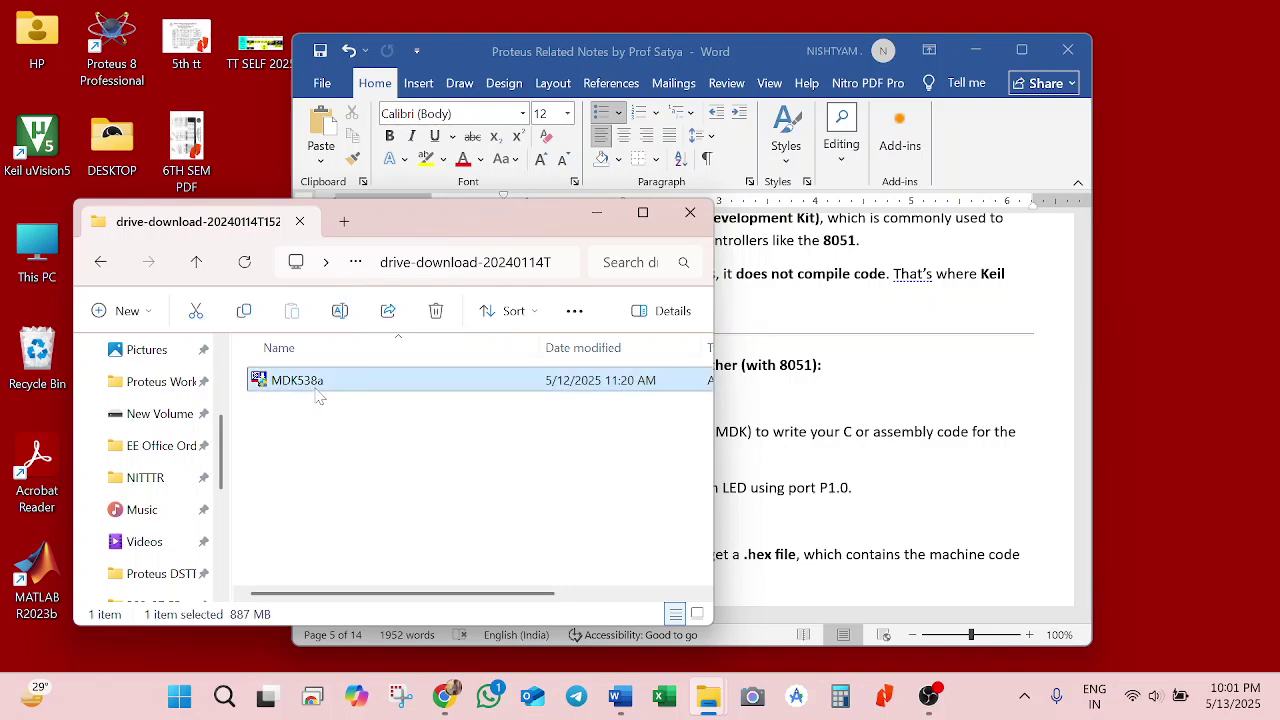
pyautogui.doubleClick(325, 383)
pyautogui.doubleClick(477, 219)
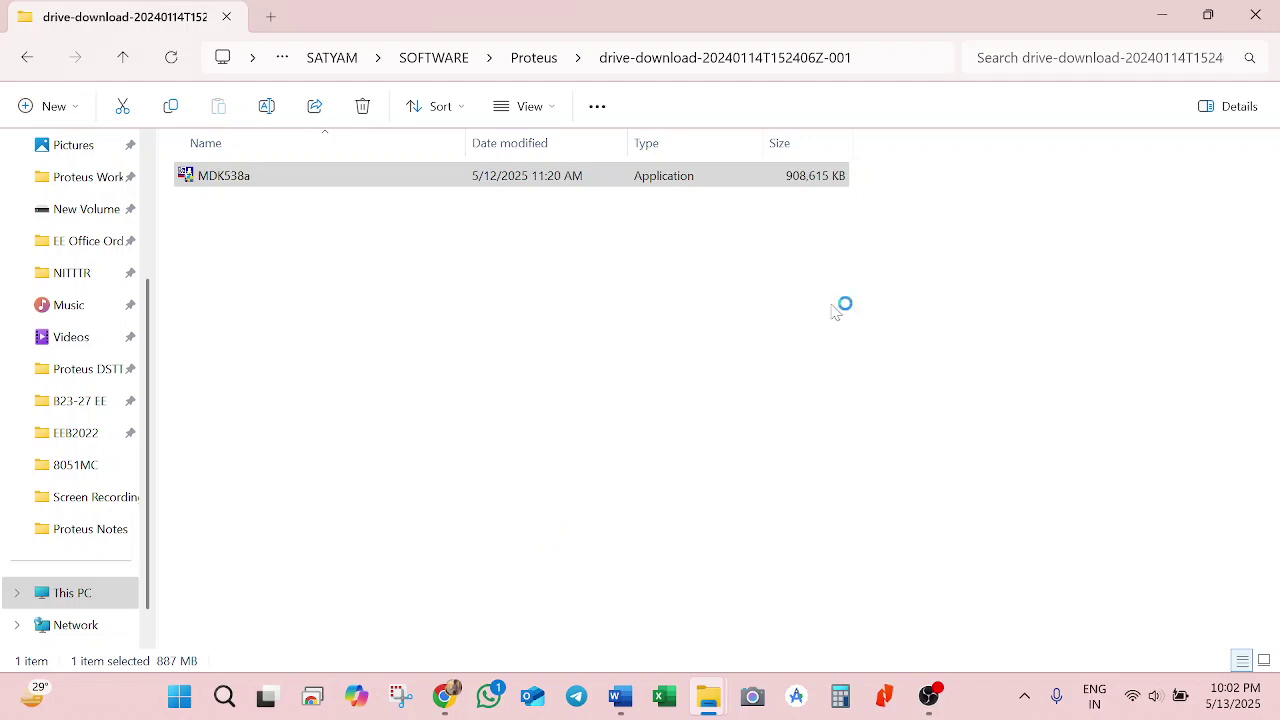
# Install MDK-ARM V5.38a, accepting the license agreement, the C:\Keil_v5 core folder, the backup of old core files and the prefilled customer information.
pyautogui.click(786, 490)
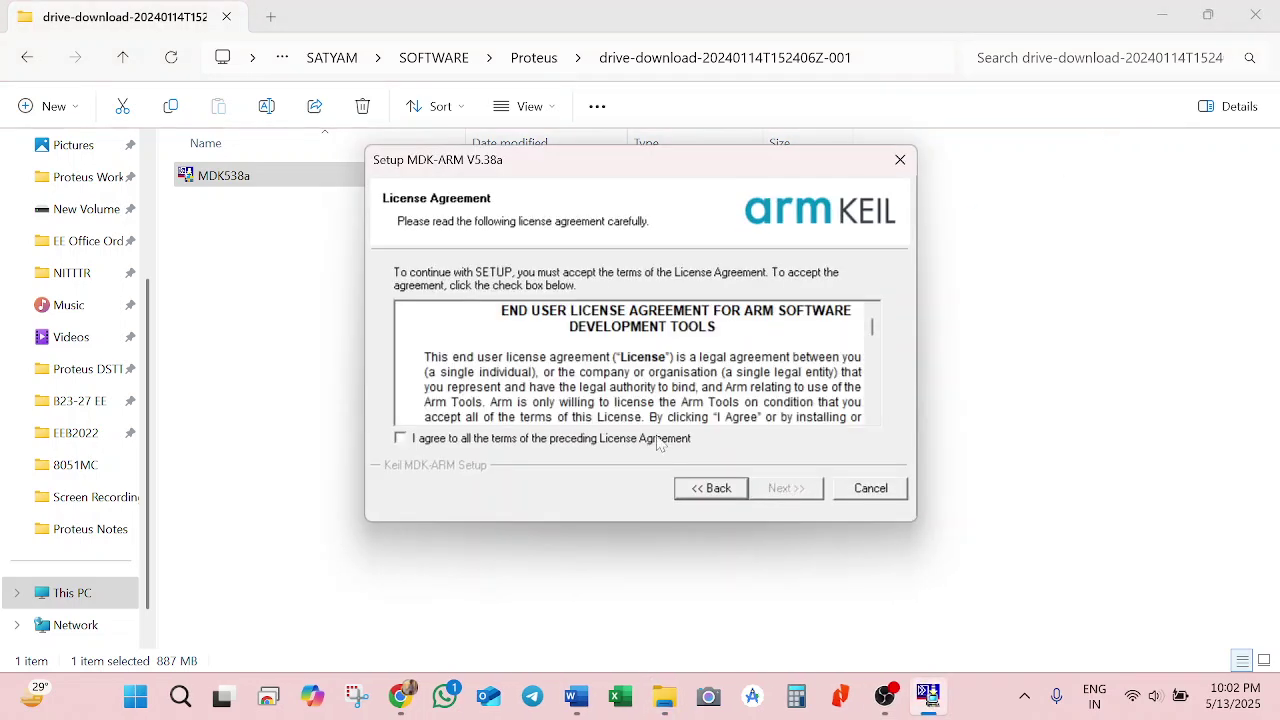
pyautogui.click(662, 440)
pyautogui.click(786, 489)
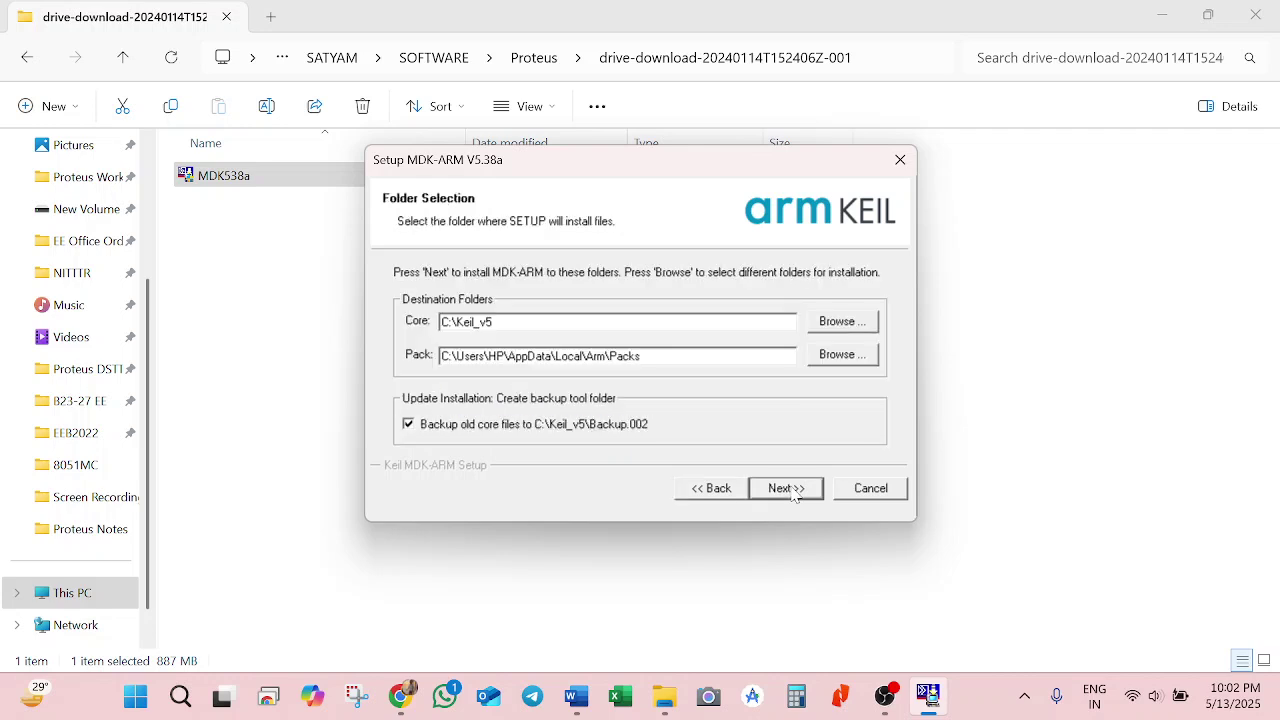
pyautogui.click(792, 491)
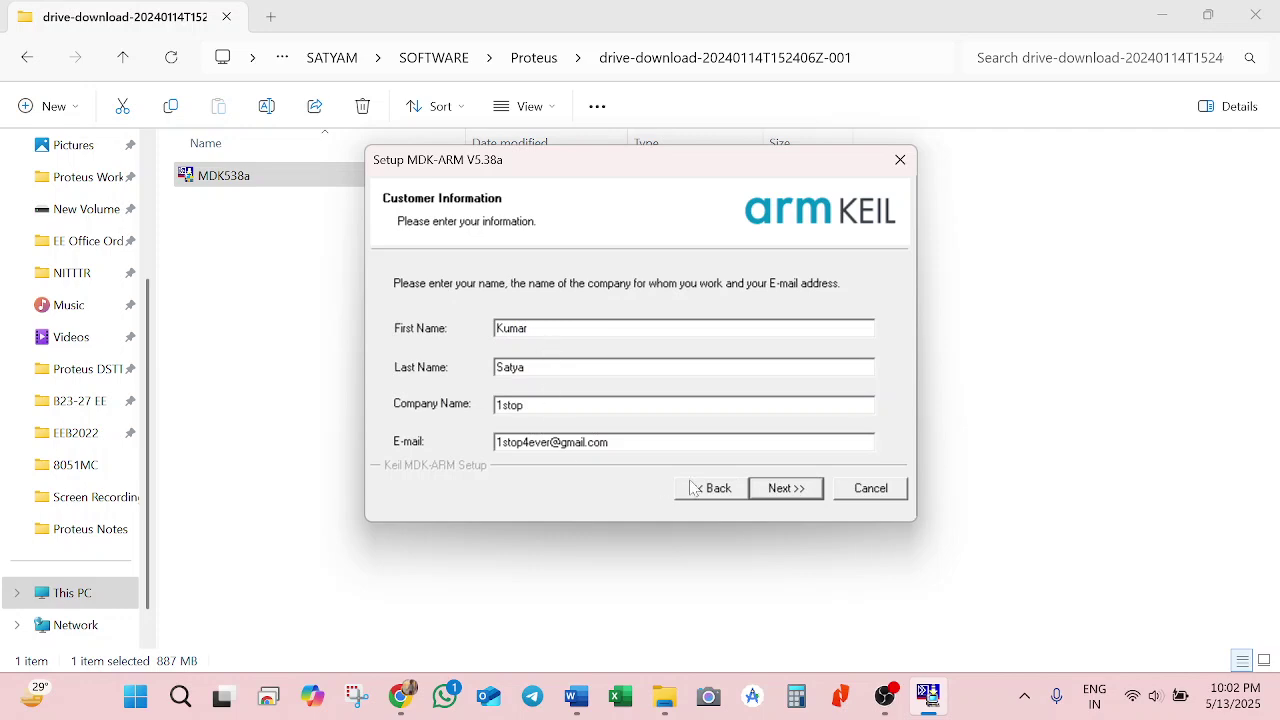
pyautogui.click(788, 494)
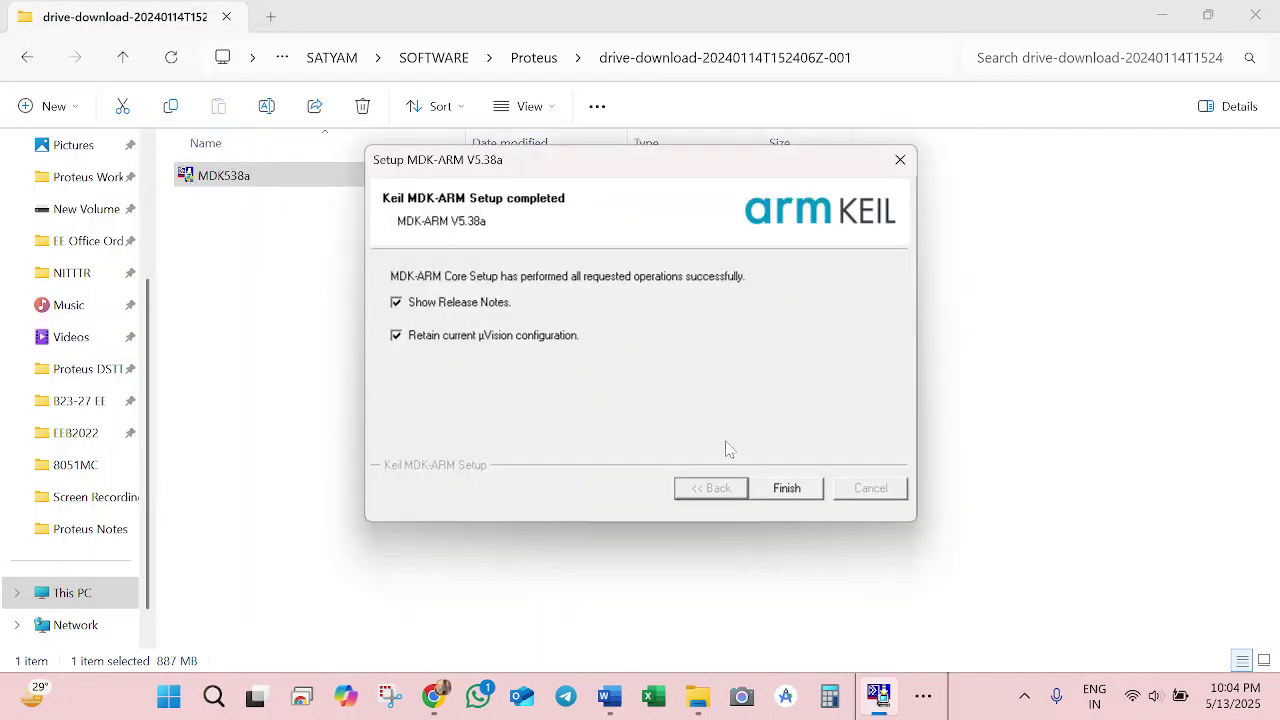
pyautogui.click(786, 490)
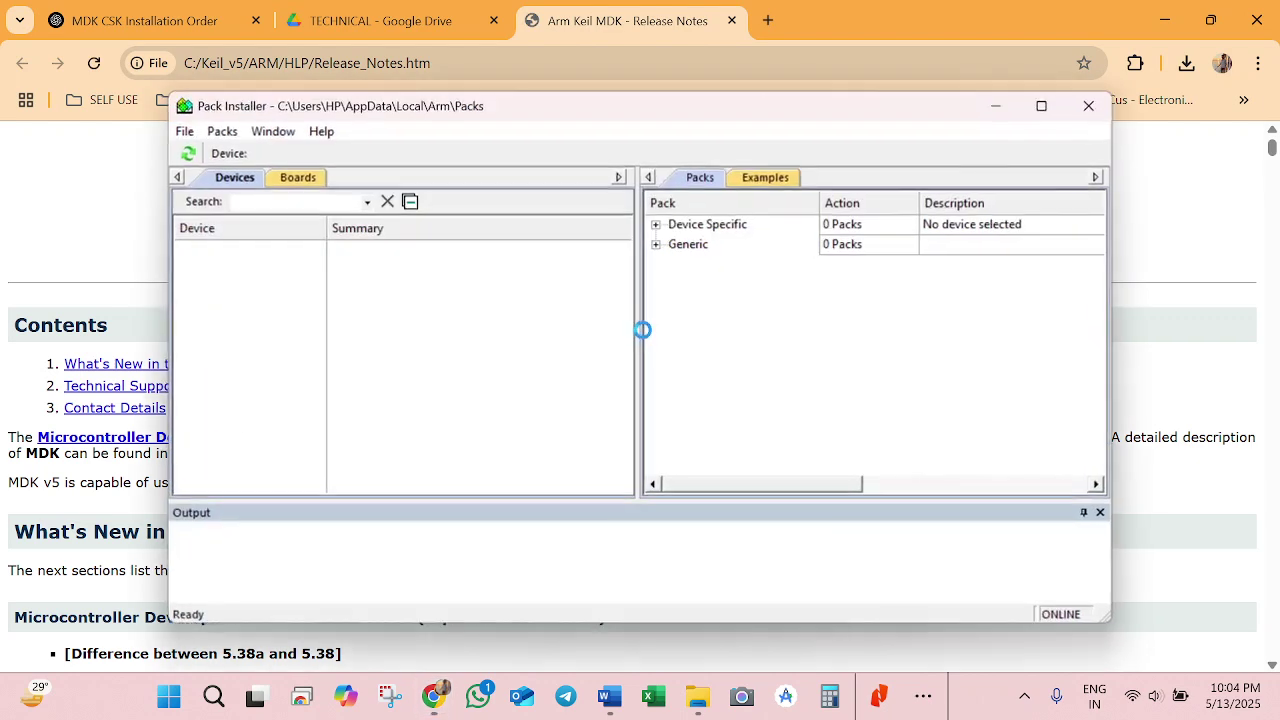
# Close the Arm Keil MDK Release Notes page and minimize the browser and File Explorer windows.
pyautogui.click(731, 21)
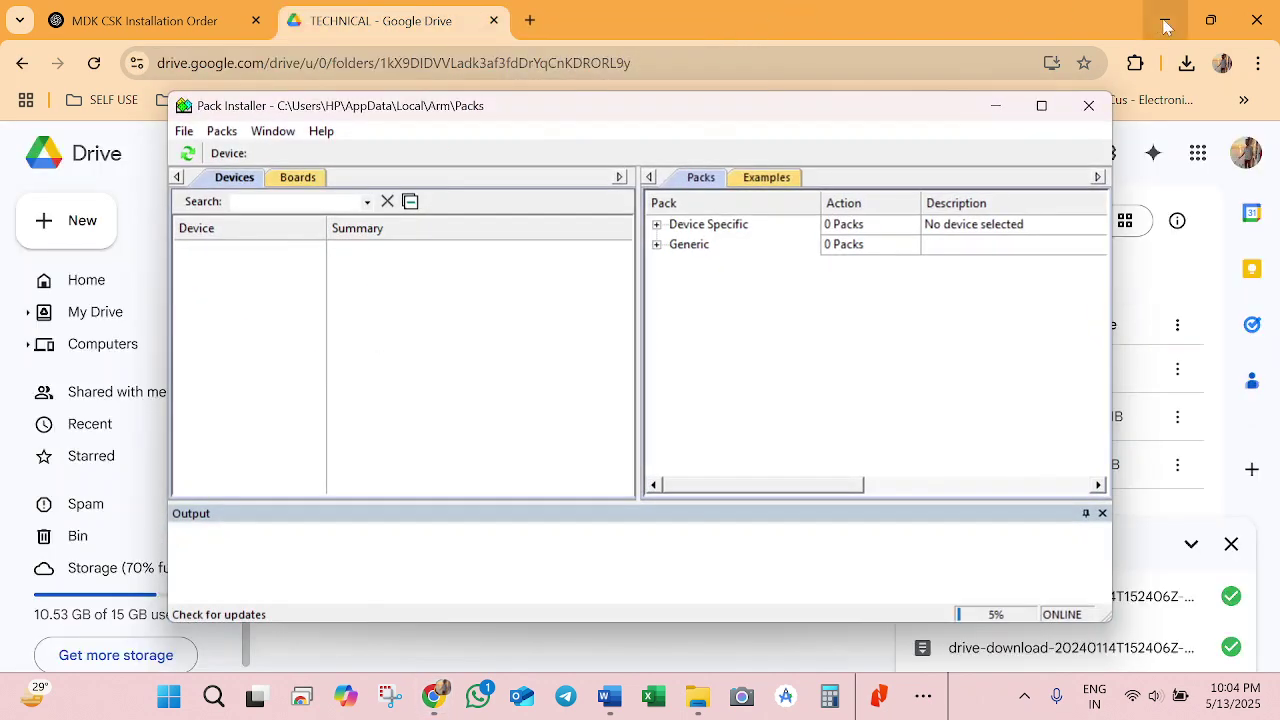
pyautogui.click(1165, 26)
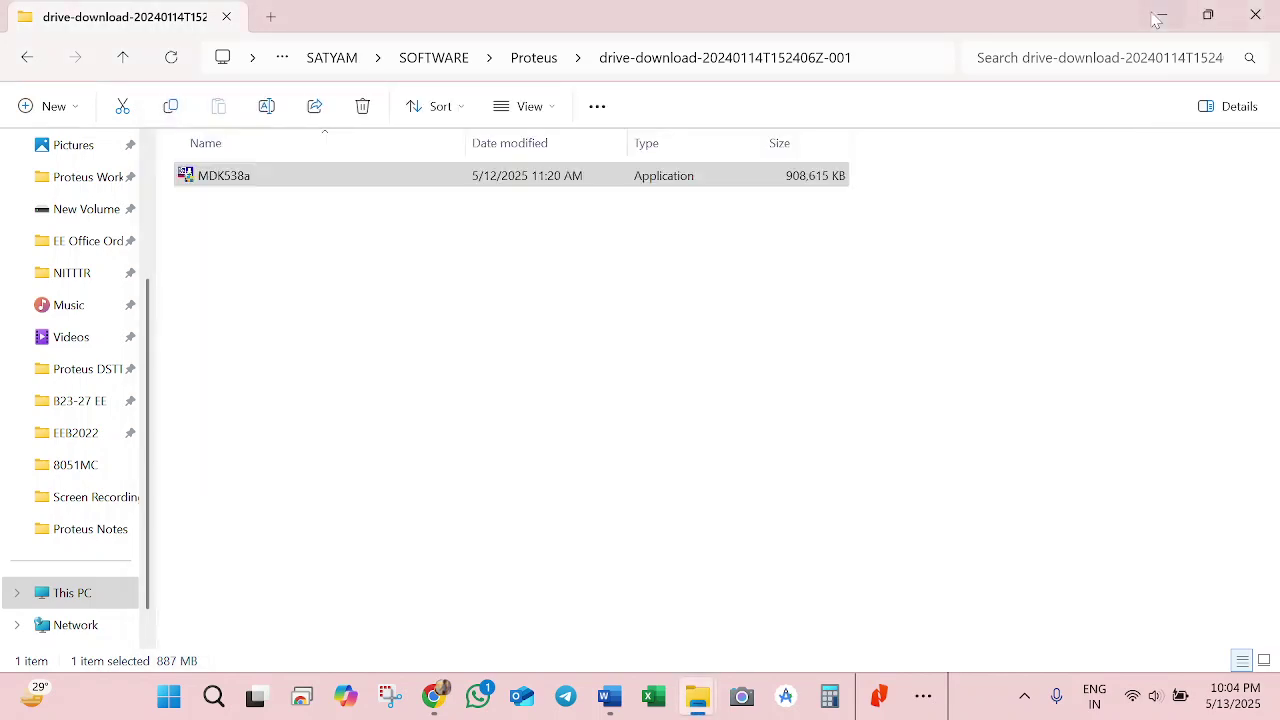
pyautogui.click(1160, 17)
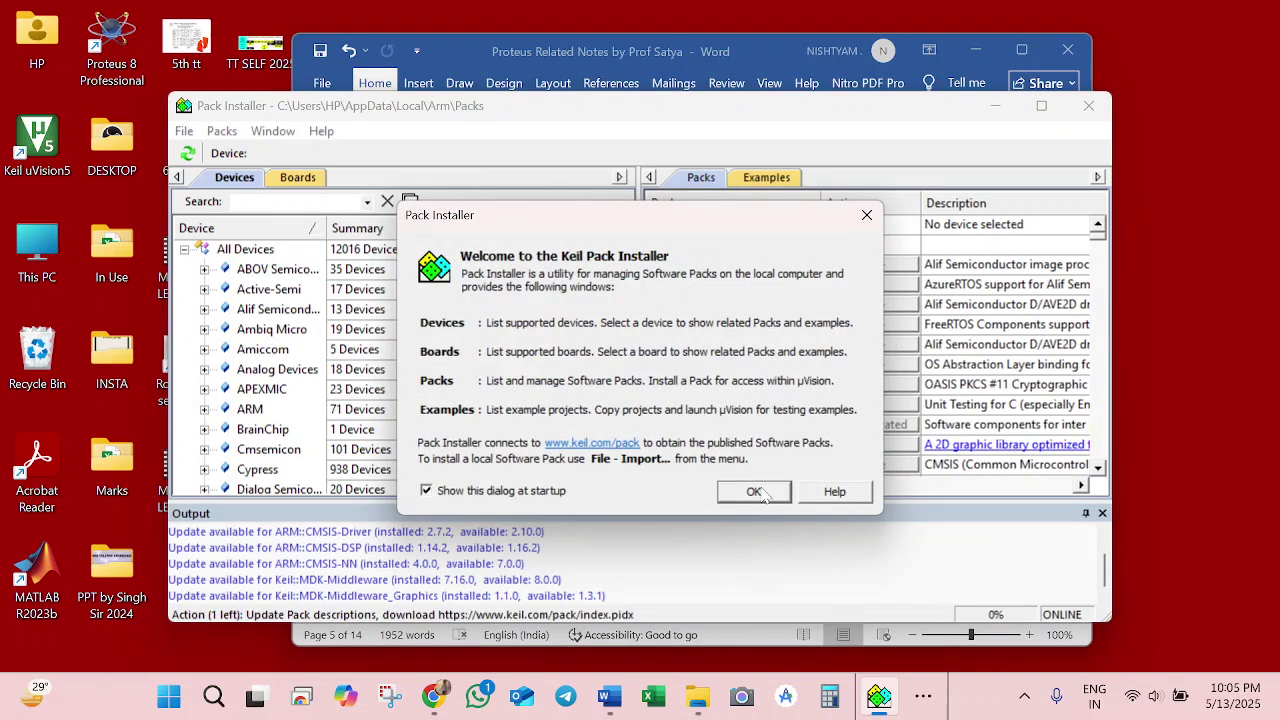
# Dismiss the Pack Installer welcome dialog, look through the generic packs down to wolfSSL, and close Pack Installer.
pyautogui.click(754, 492)
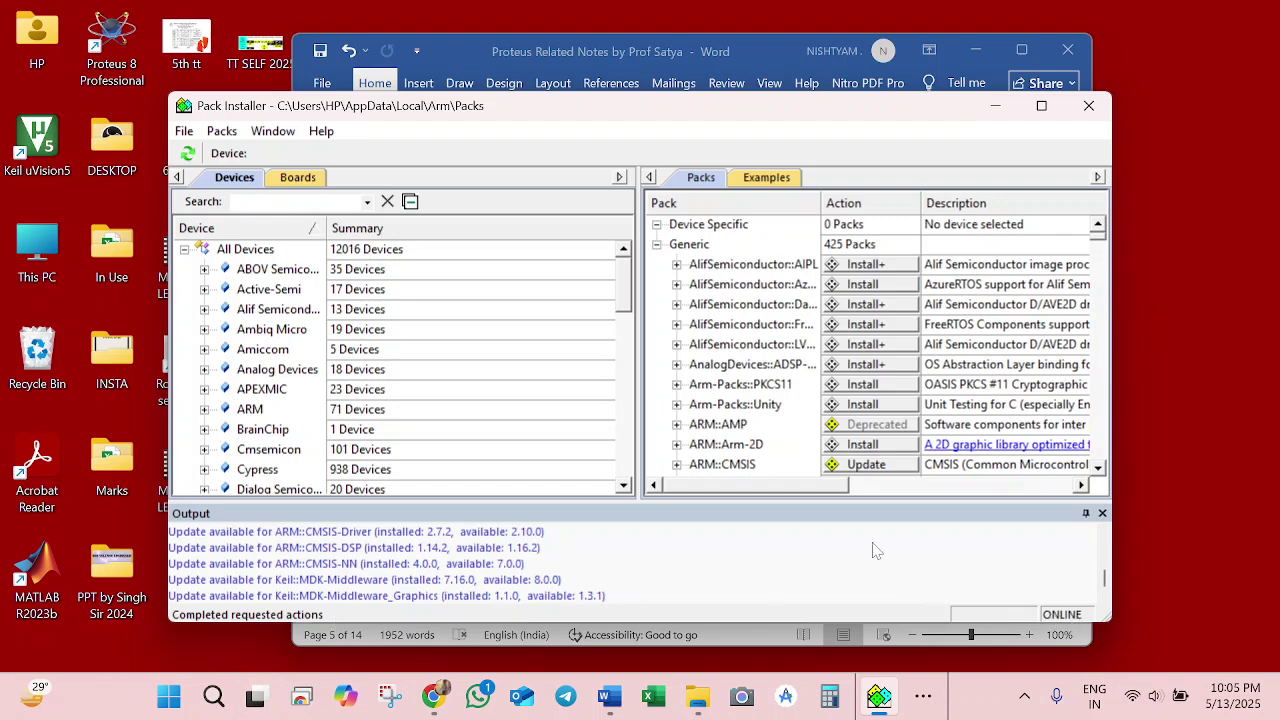
pyautogui.click(1099, 256)
pyautogui.click(1099, 256)
pyautogui.moveTo(1101, 258); pyautogui.dragTo(1120, 518)
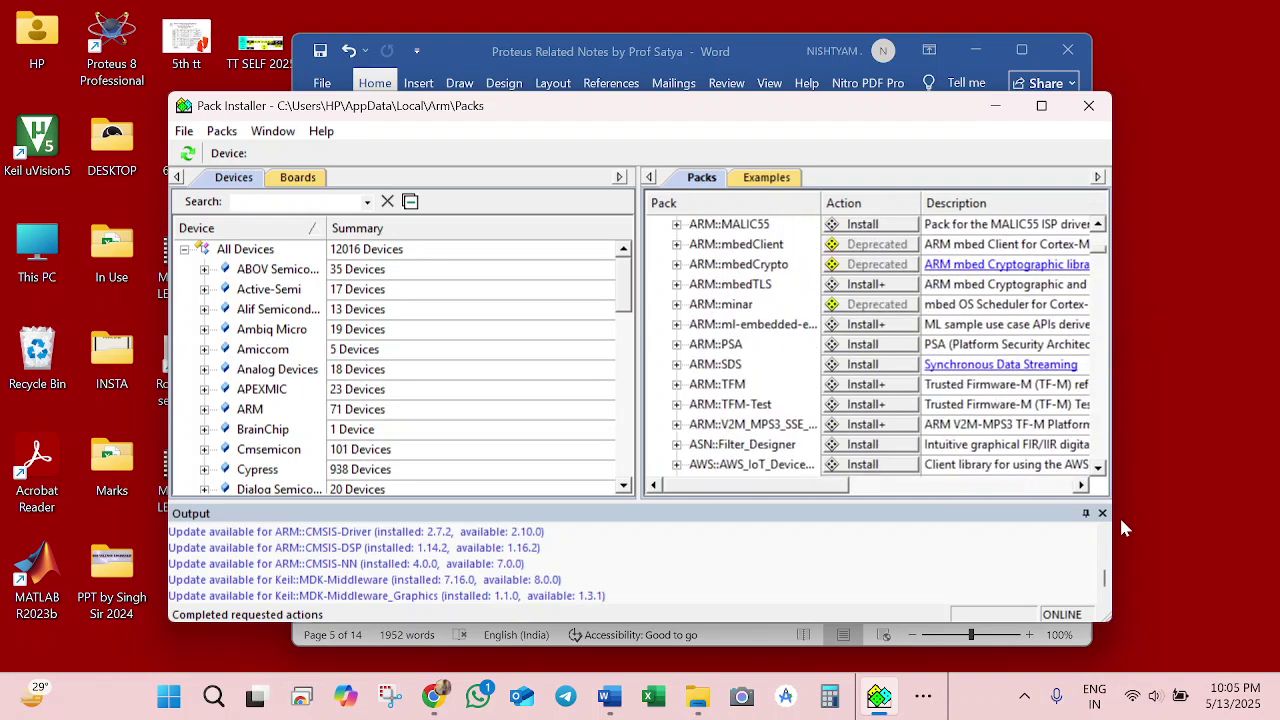
pyautogui.click(1098, 467)
pyautogui.click(1098, 467)
pyautogui.click(1098, 467)
pyautogui.click(1098, 467)
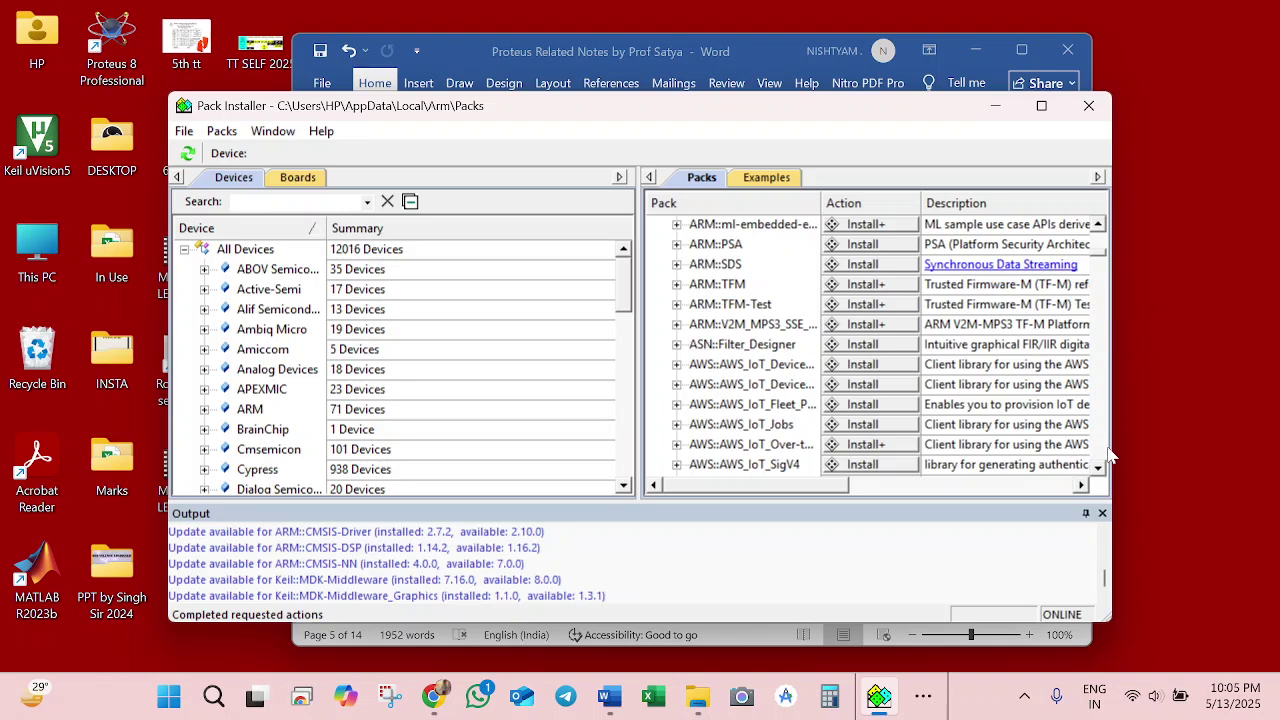
pyautogui.click(1104, 452)
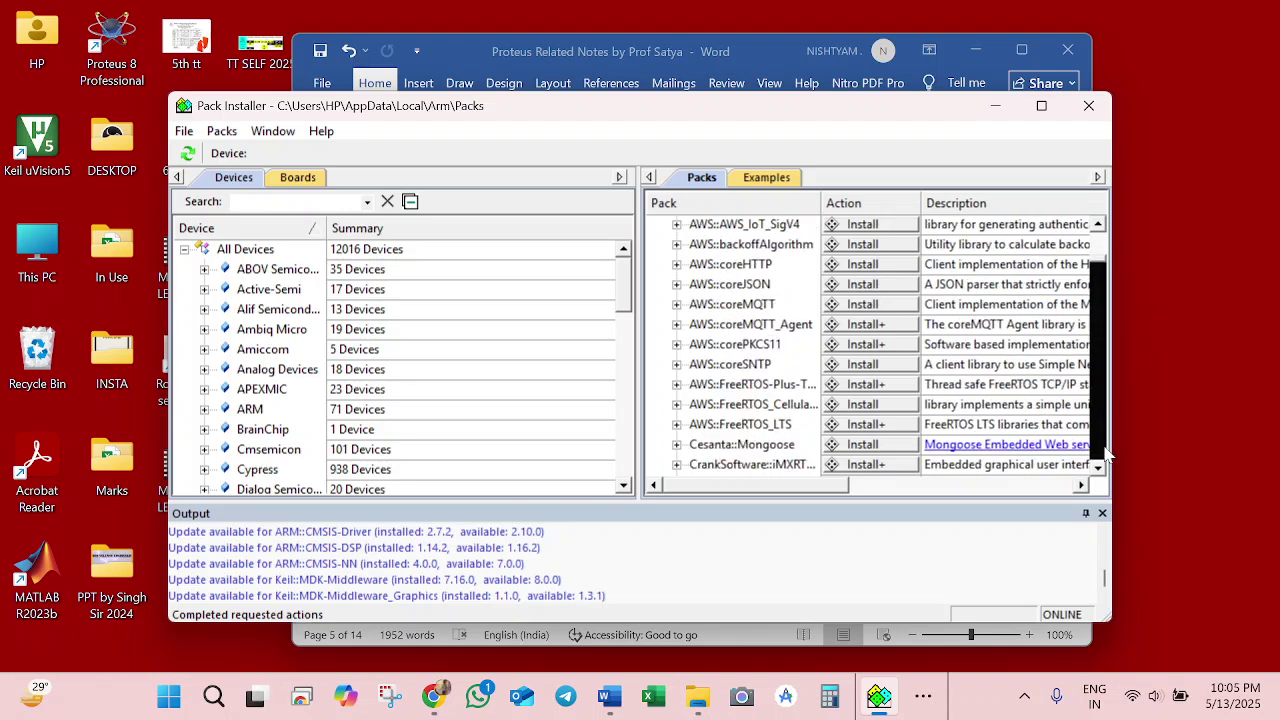
pyautogui.moveTo(1106, 455); pyautogui.dragTo(1106, 455)
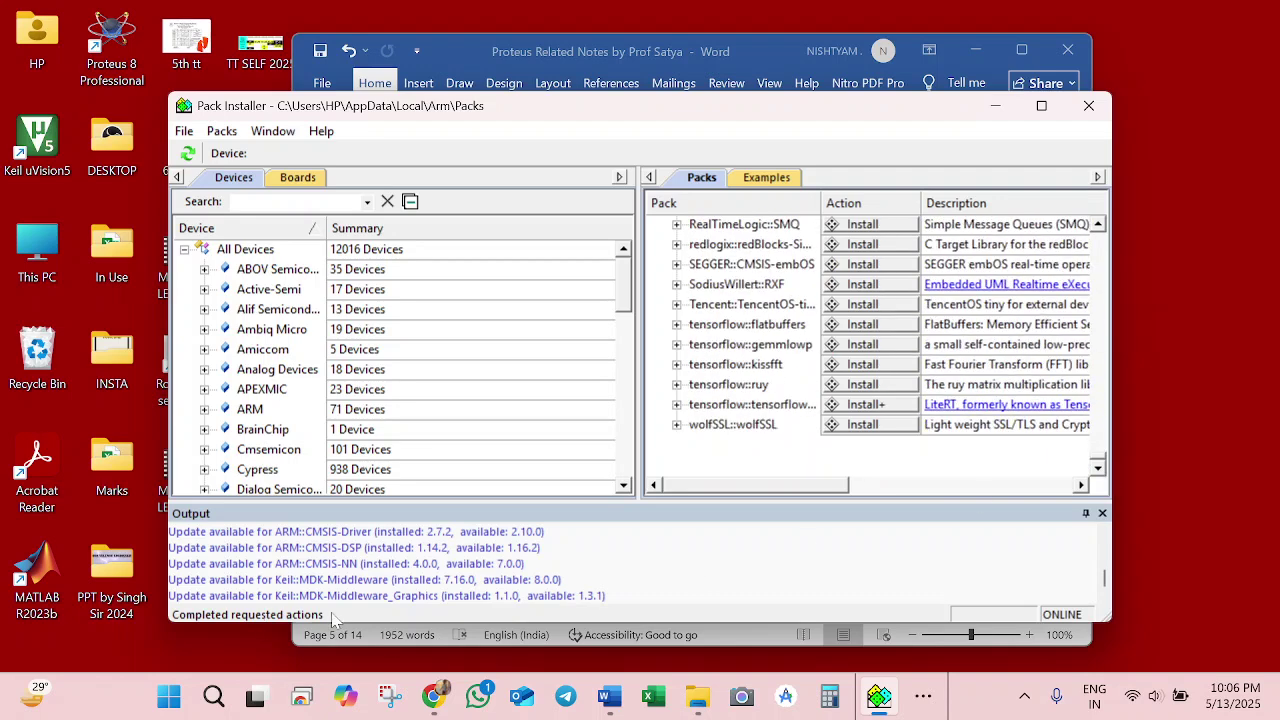
pyautogui.click(1089, 107)
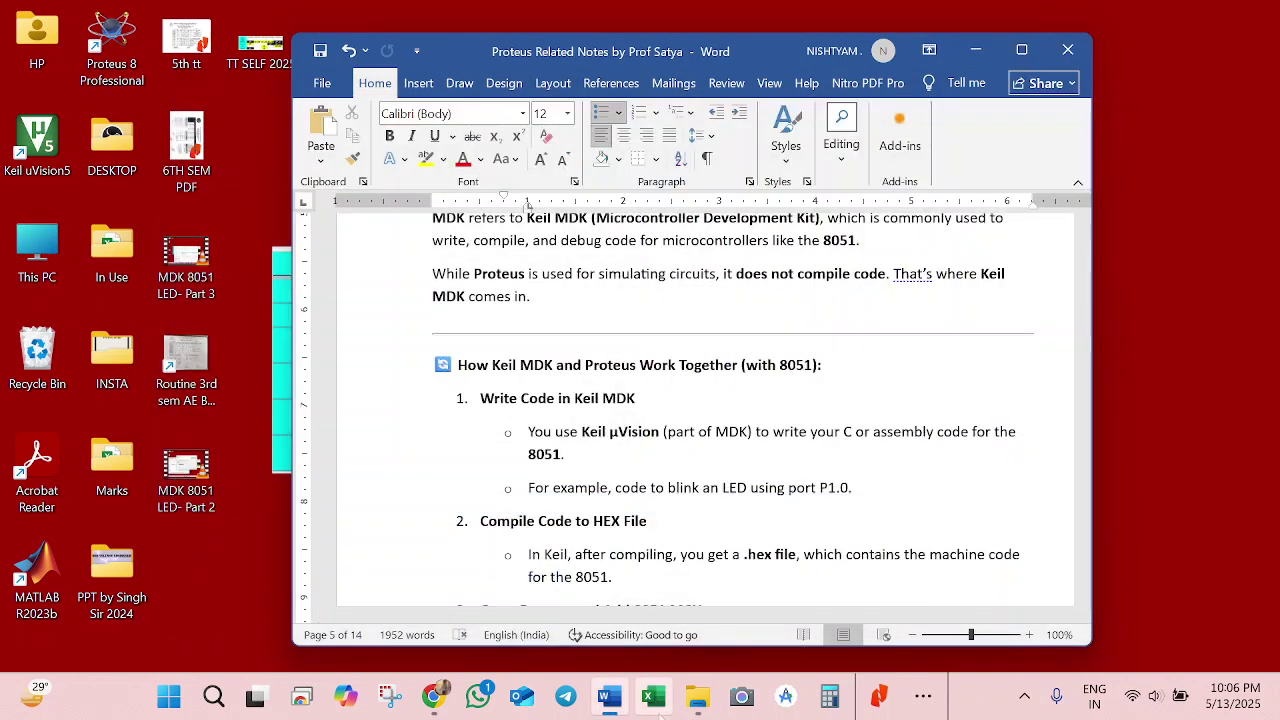
# Switch to File Explorer and launch the C51V961 installer from the Proteus folder's drive-download-20240114T152406Z-002 subfolder.
pyautogui.moveTo(700, 712)
pyautogui.moveTo(800, 605)
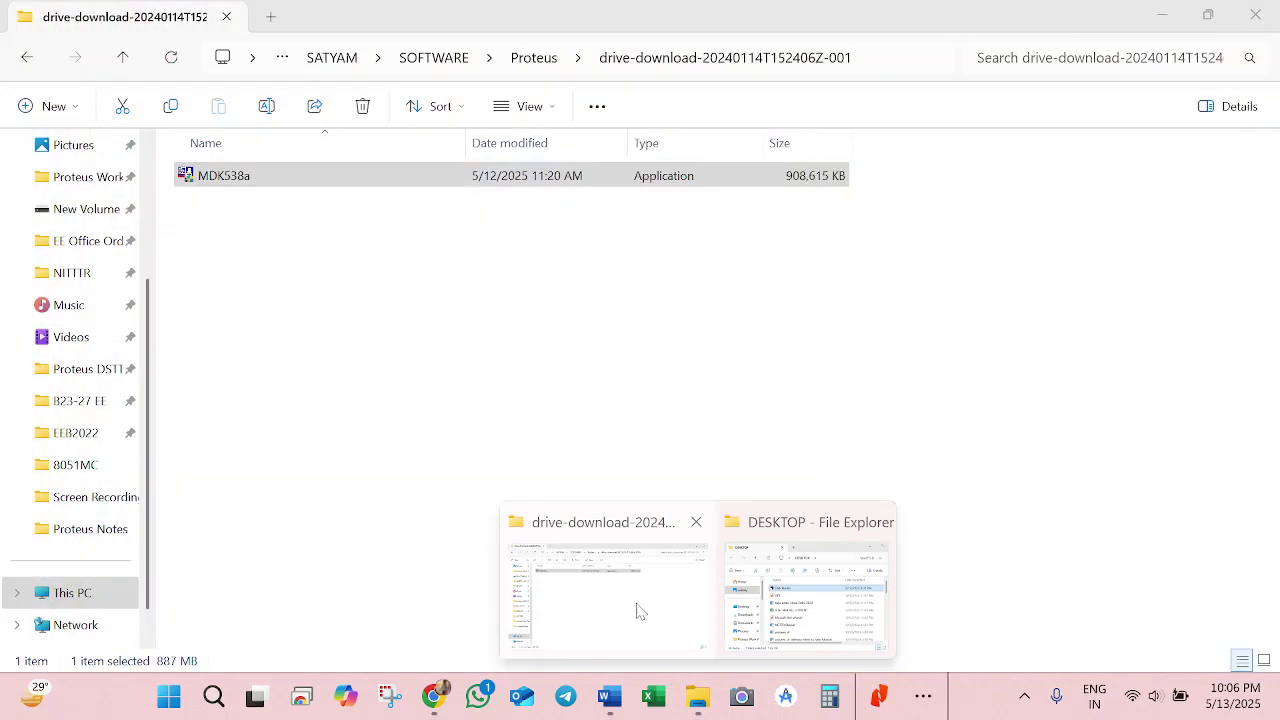
pyautogui.click(634, 608)
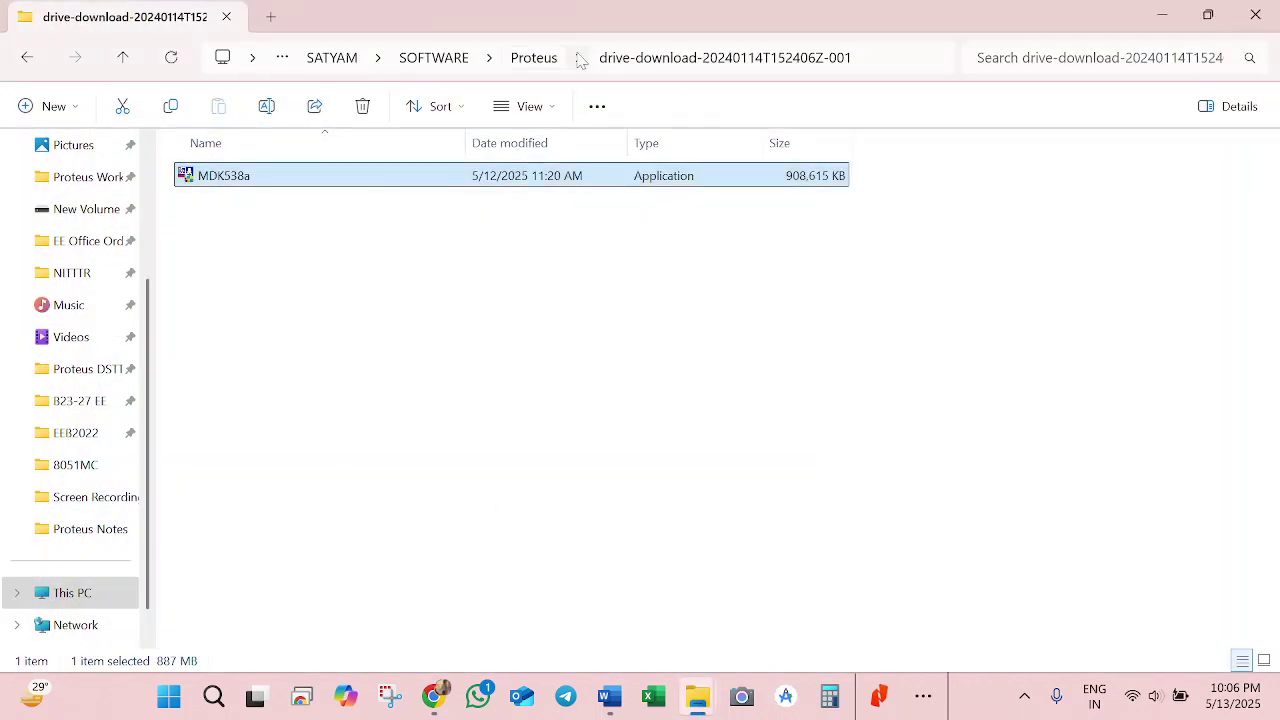
pyautogui.click(538, 60)
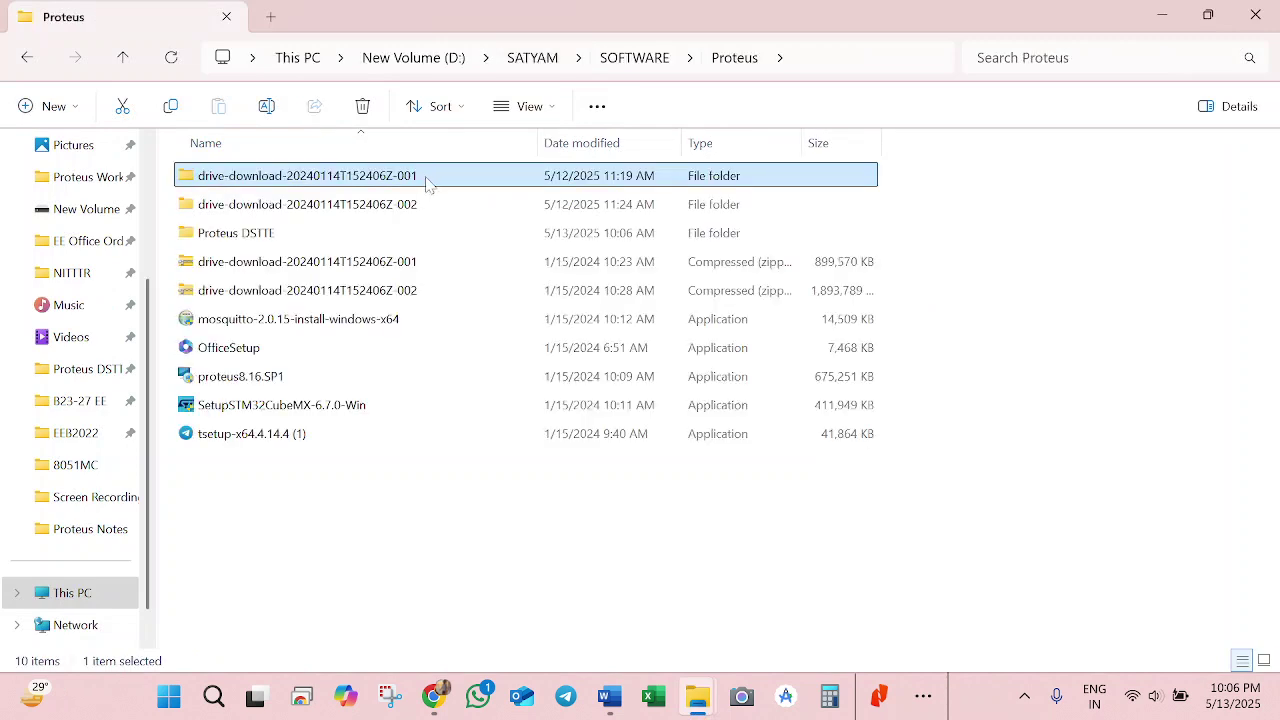
pyautogui.click(392, 214)
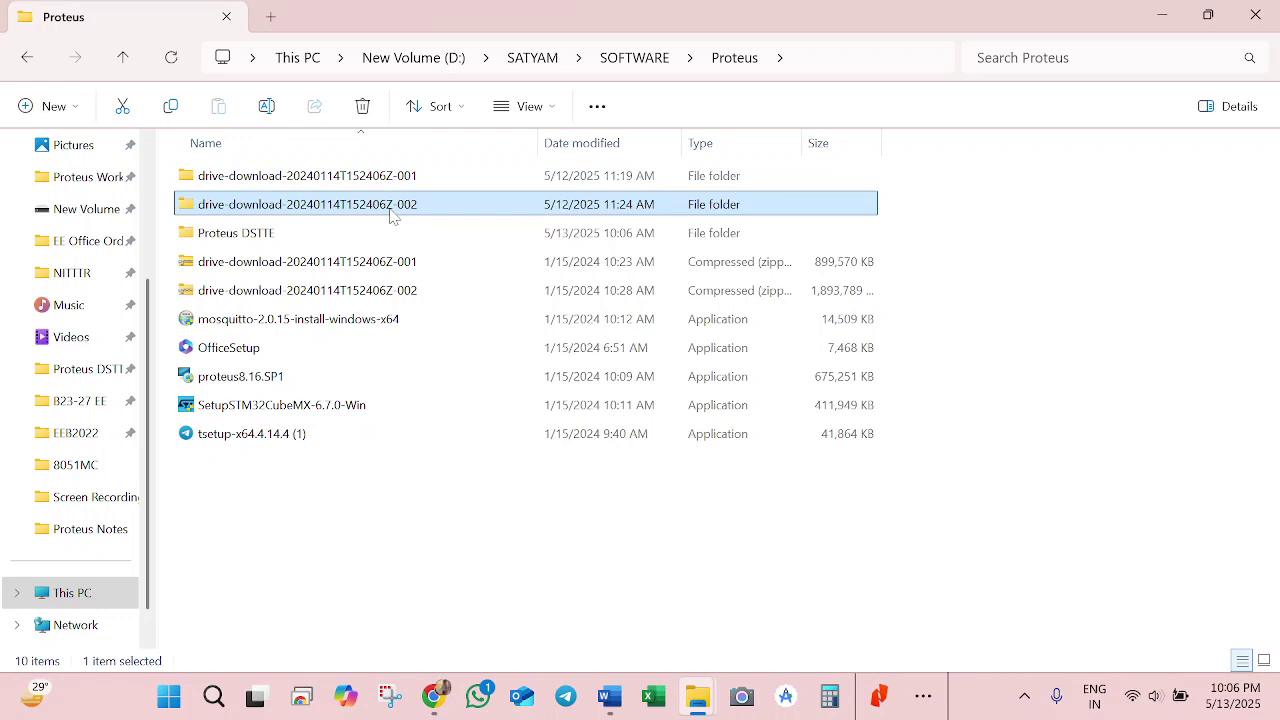
pyautogui.doubleClick(392, 206)
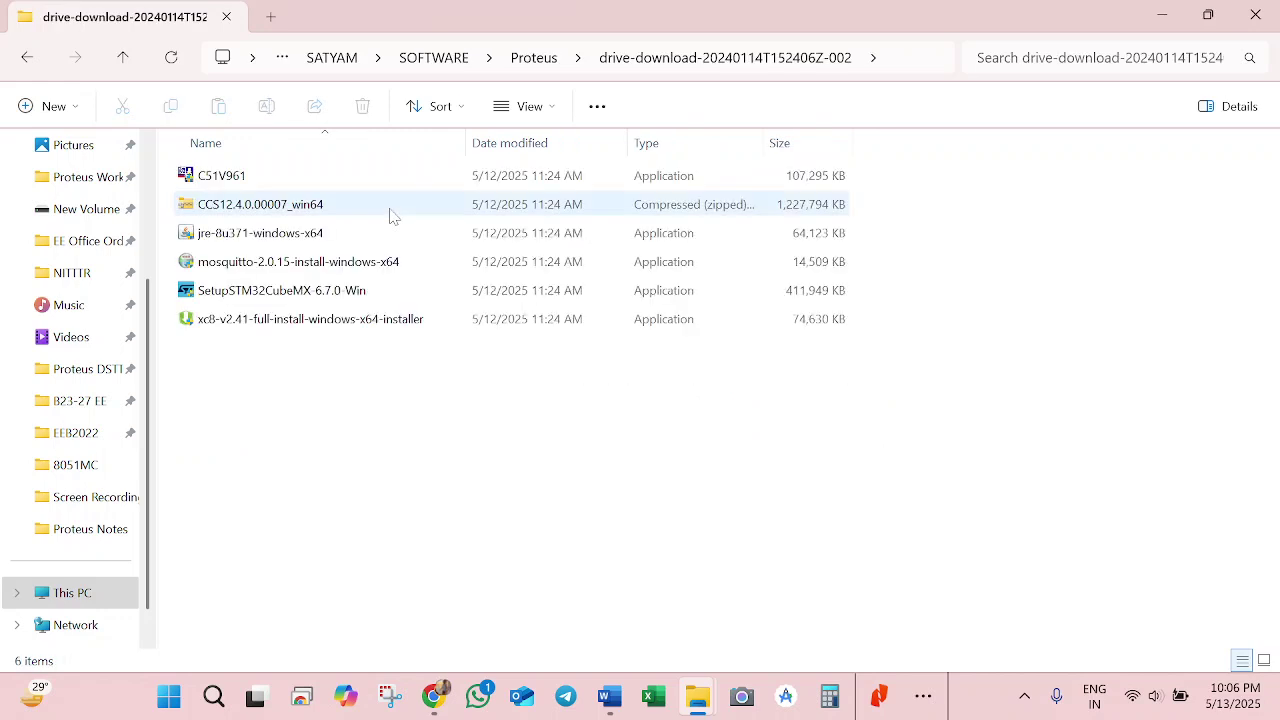
pyautogui.click(320, 181)
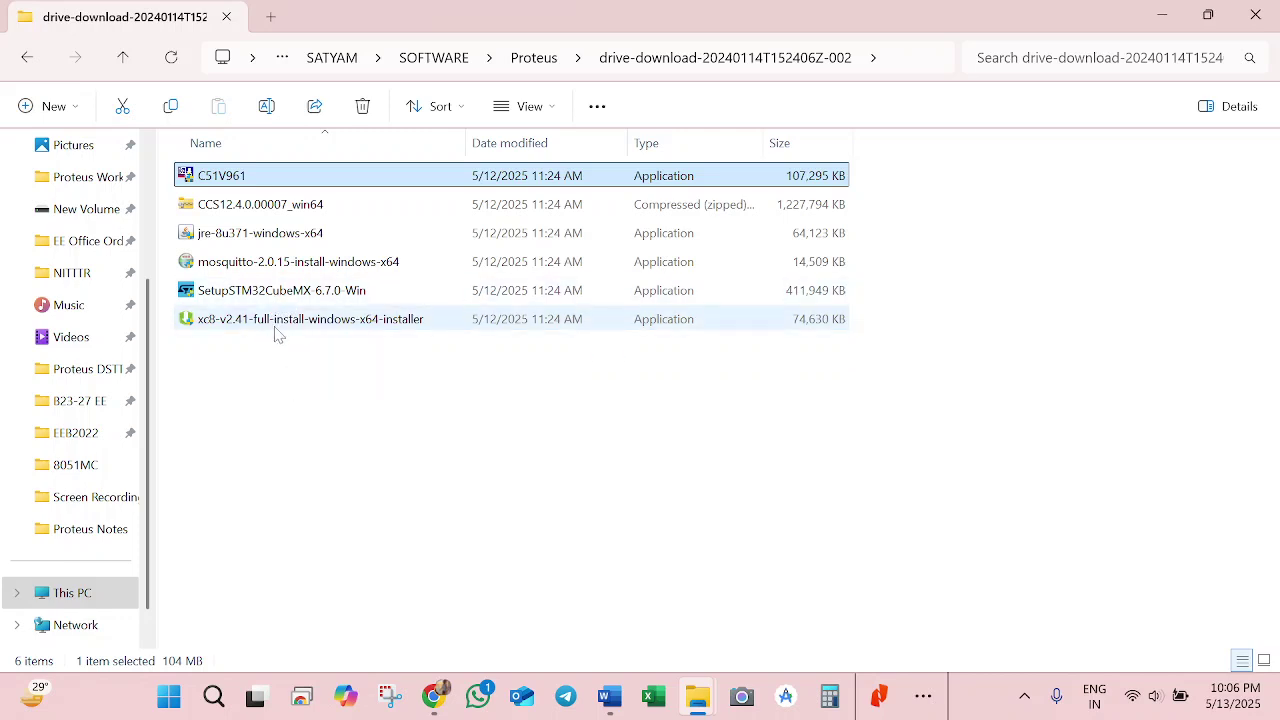
pyautogui.doubleClick(366, 177)
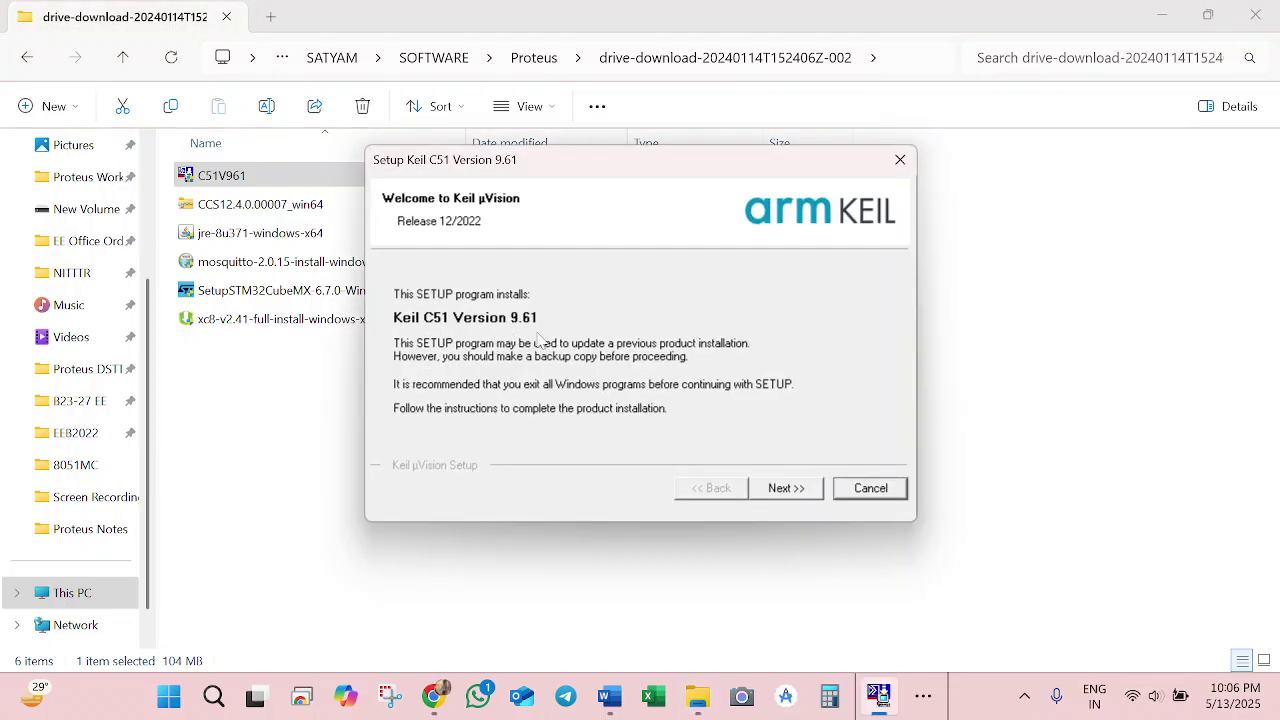
# Install Keil C51 Version 9.61, accepting the license agreement and the prefilled settings and replacing all newer installed files.
pyautogui.click(797, 488)
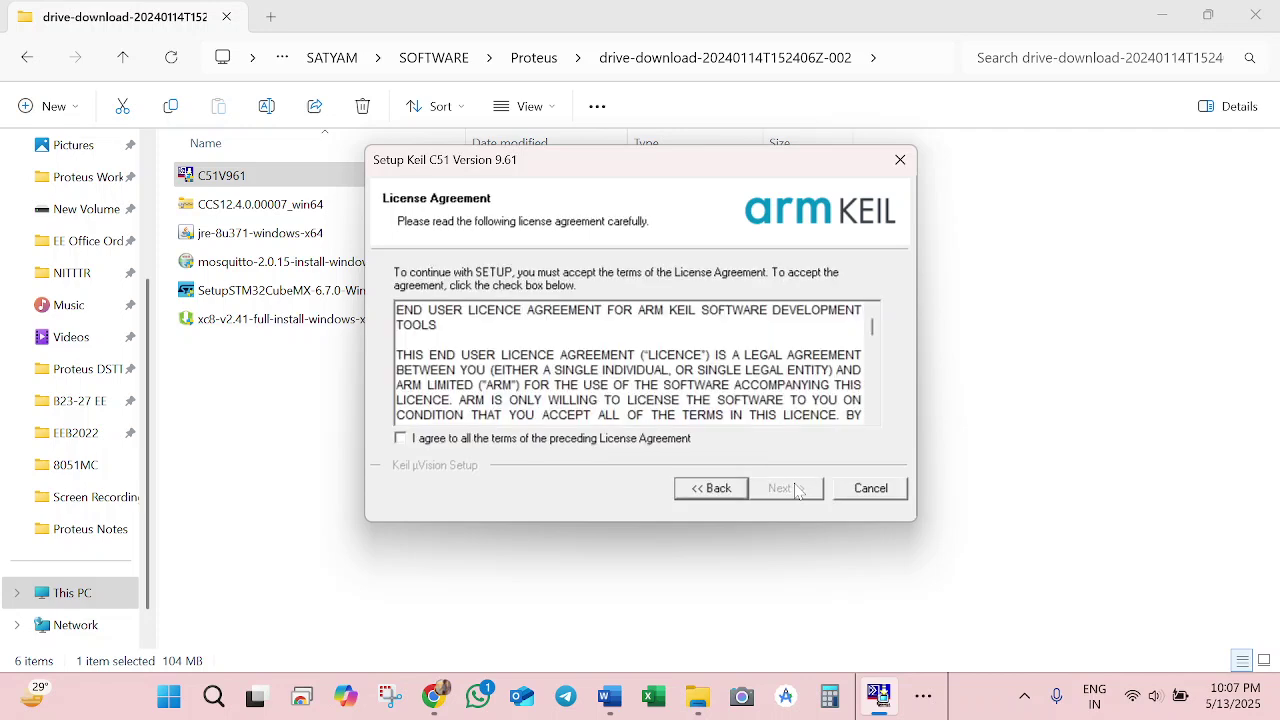
pyautogui.click(563, 445)
pyautogui.click(805, 491)
pyautogui.click(805, 489)
pyautogui.click(785, 489)
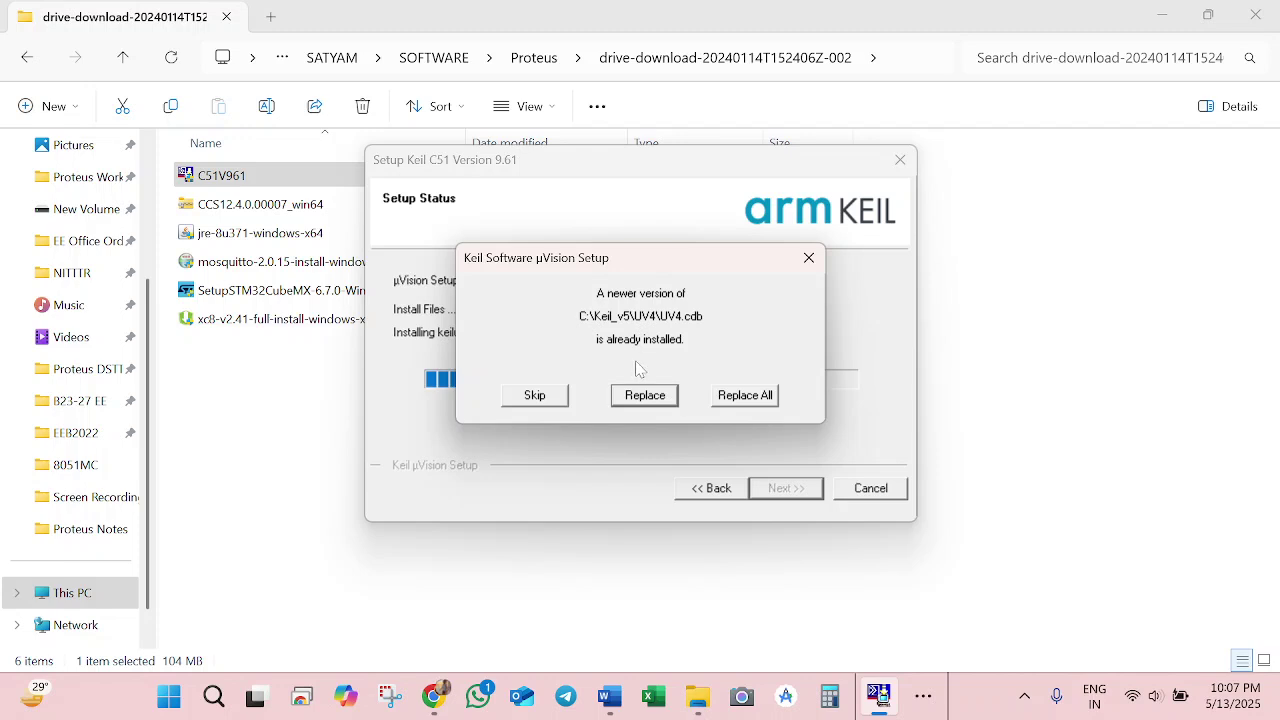
pyautogui.click(749, 403)
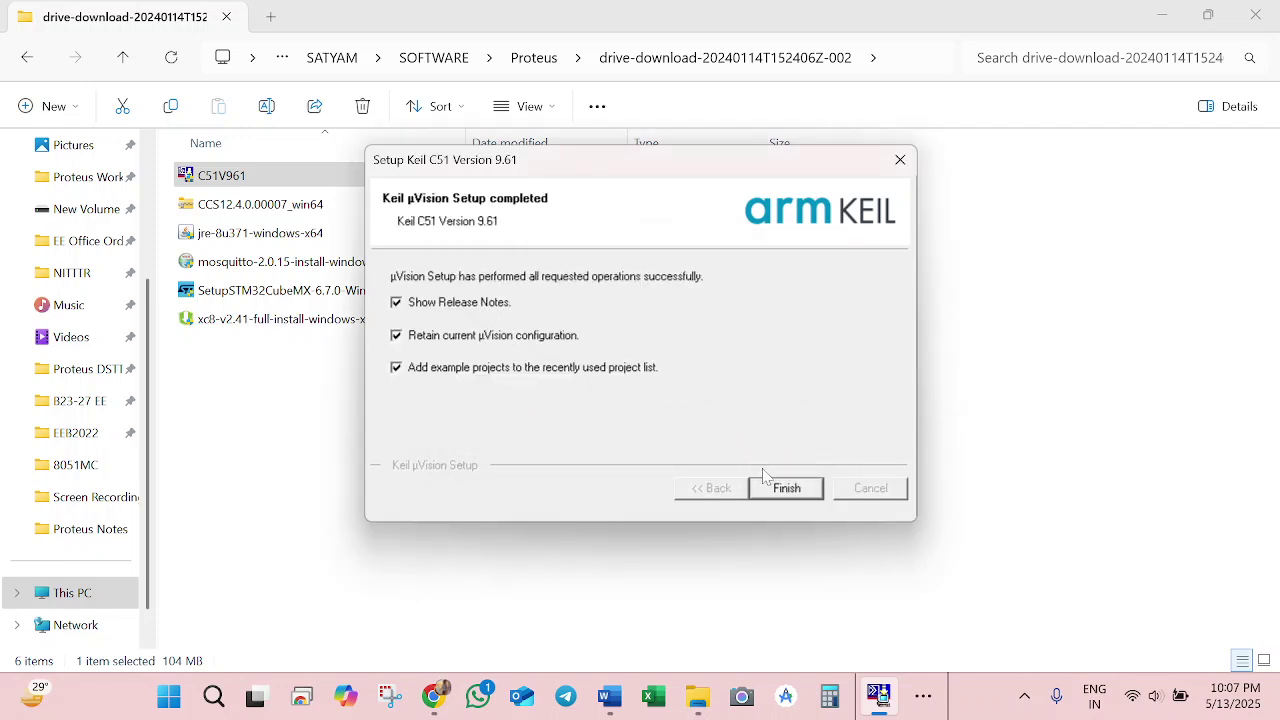
pyautogui.click(790, 490)
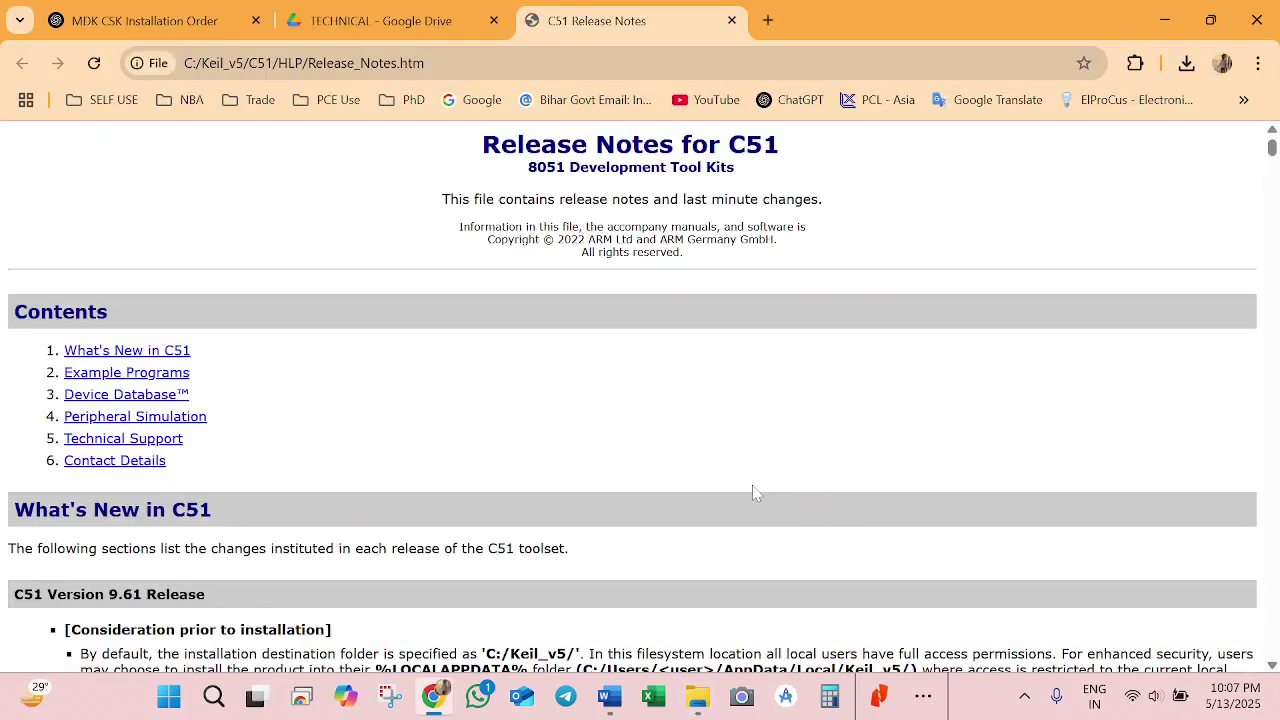
# Close the C51 Release Notes page, dismiss the Drive upload notice, and minimize the browser and File Explorer windows.
pyautogui.click(732, 20)
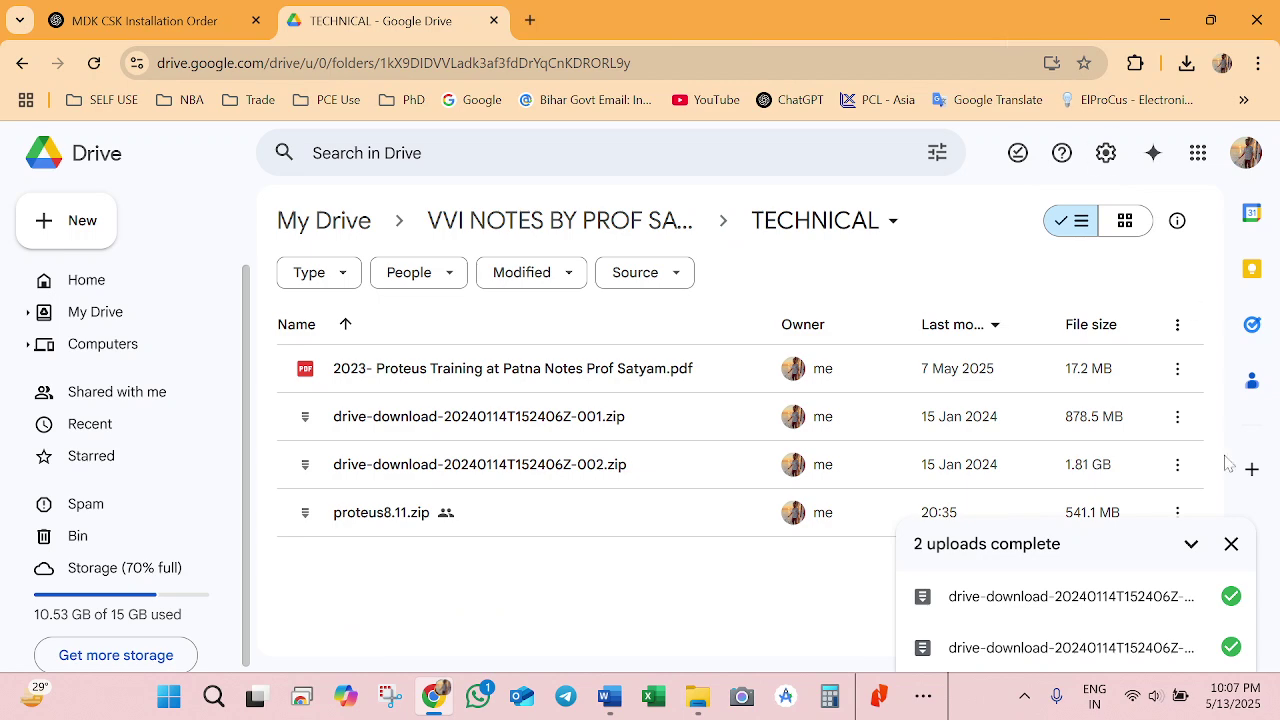
pyautogui.click(1231, 543)
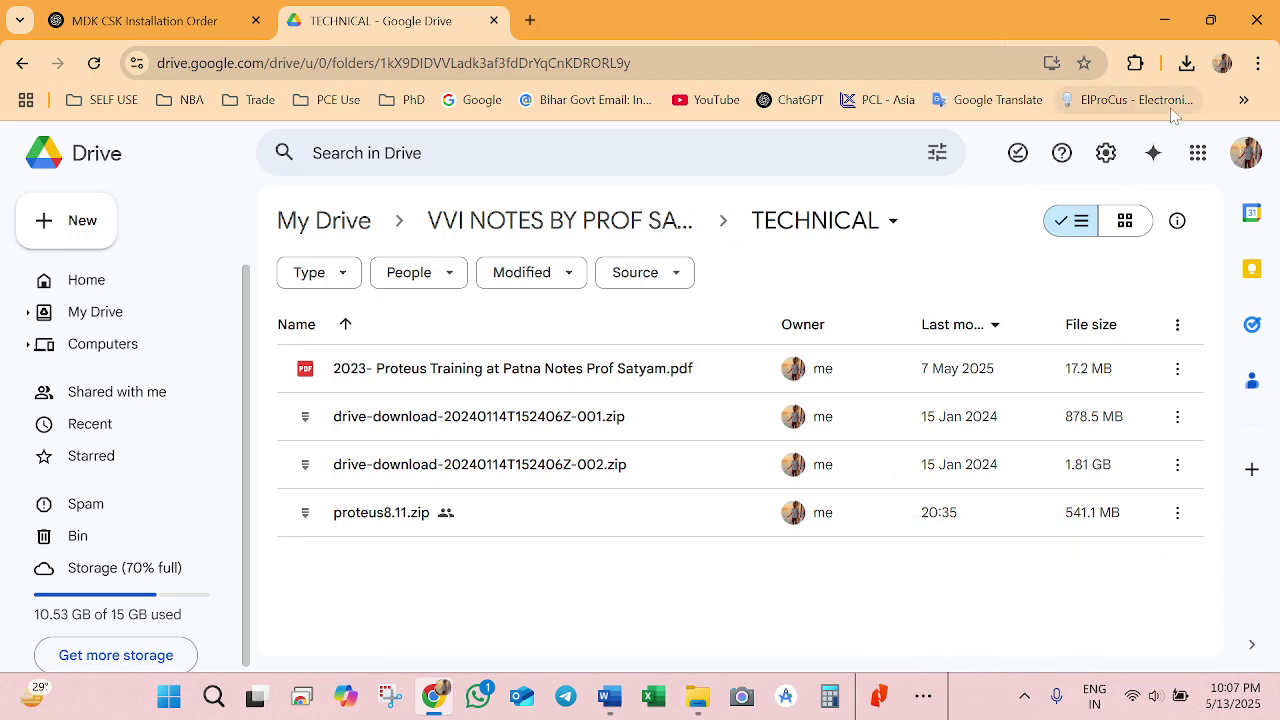
pyautogui.click(1164, 20)
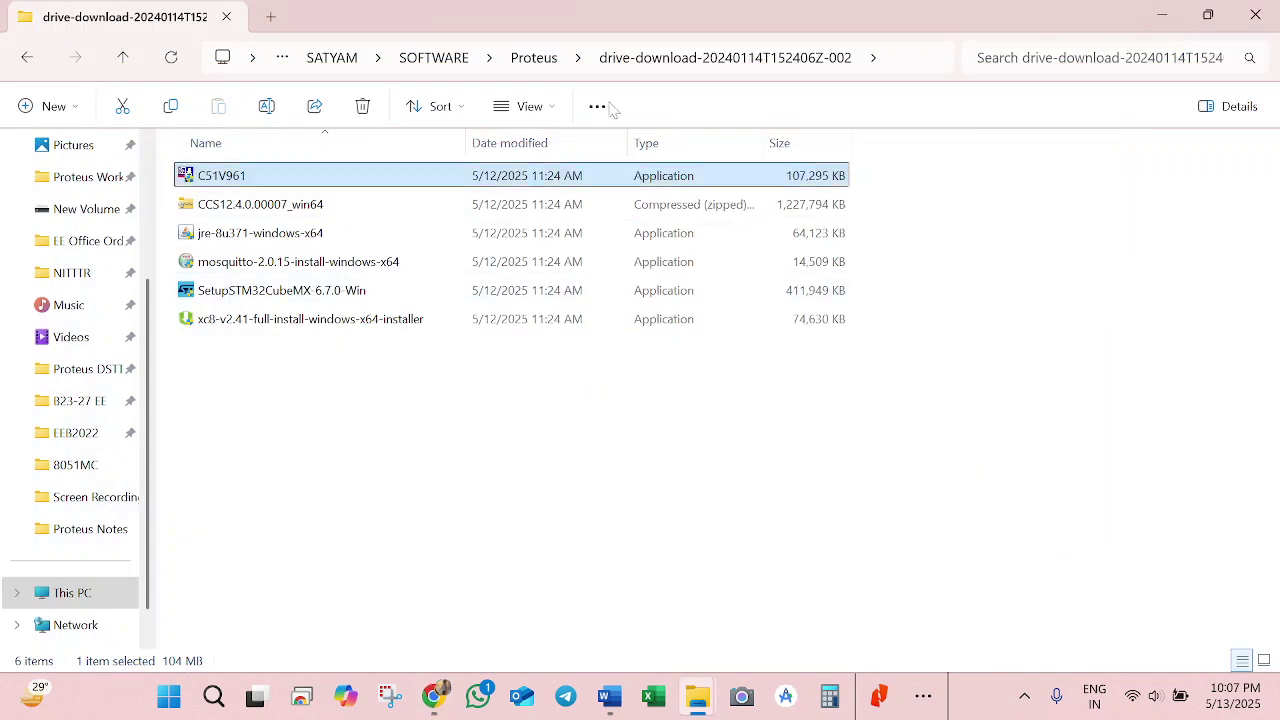
pyautogui.click(1158, 20)
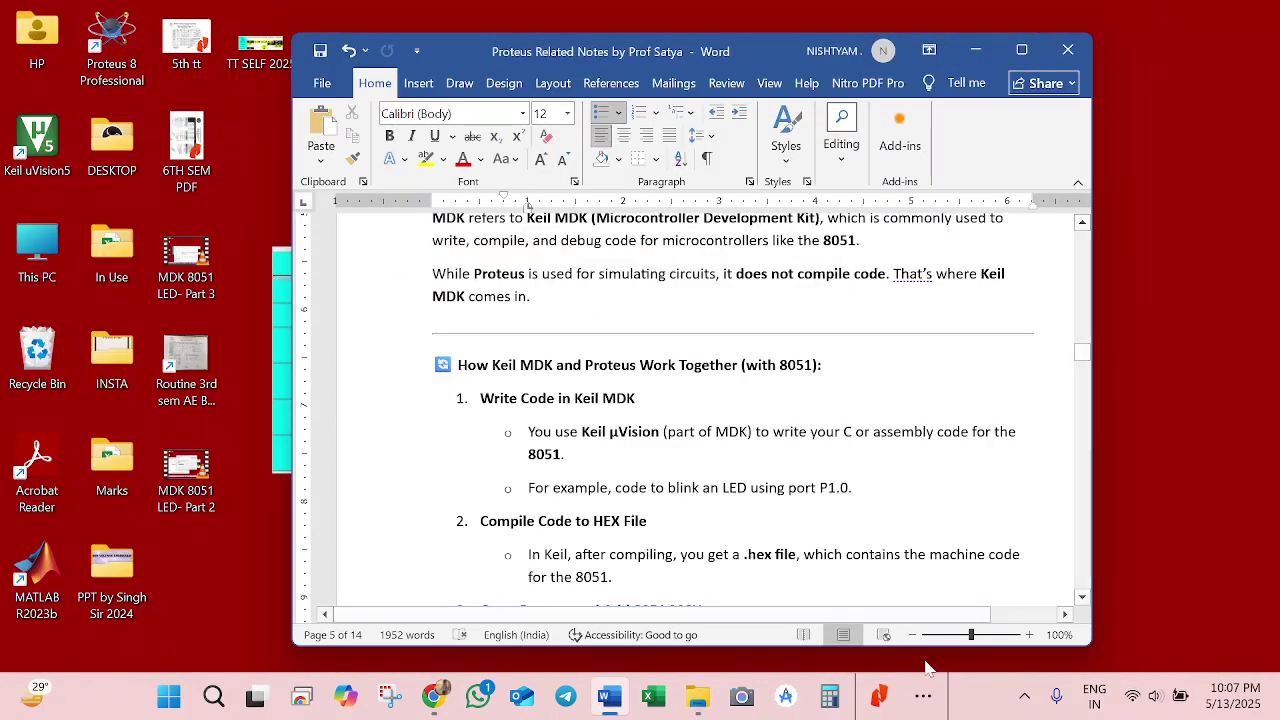
# Launch Proteus 8 Professional from the desktop and open the recent project New Project.8051Led.pdsprj.
pyautogui.click(925, 700)
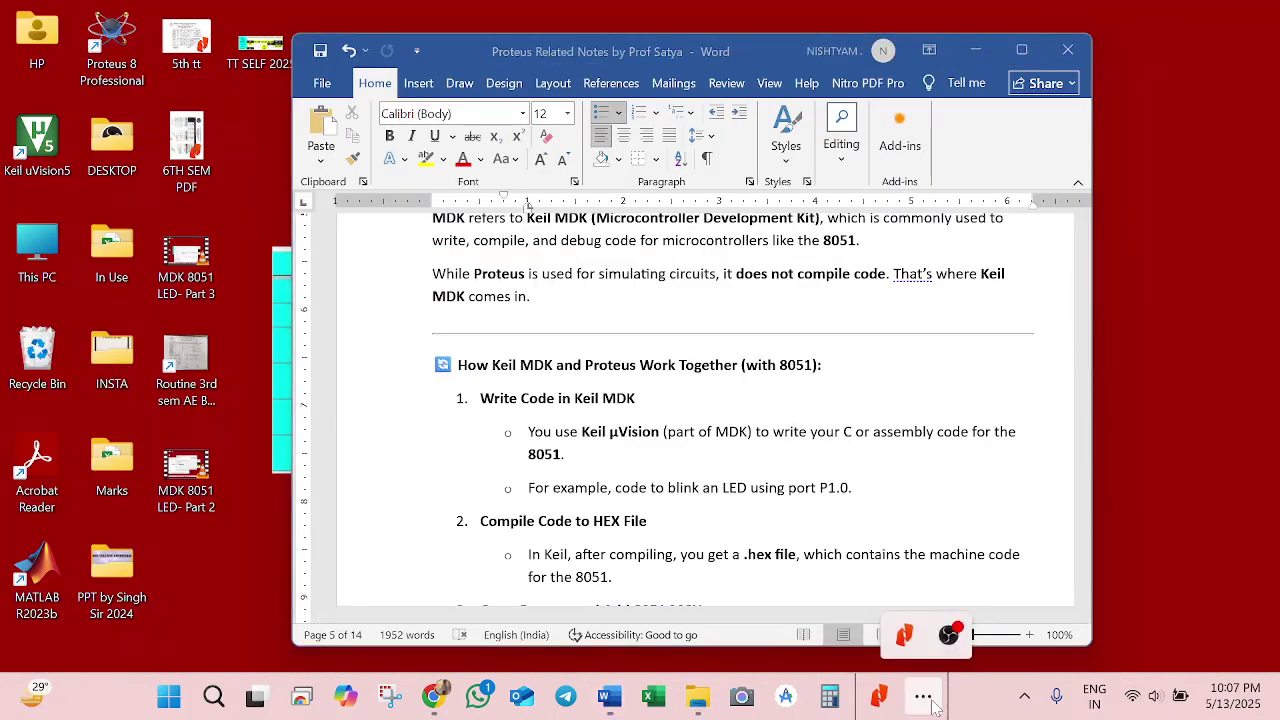
pyautogui.click(256, 540)
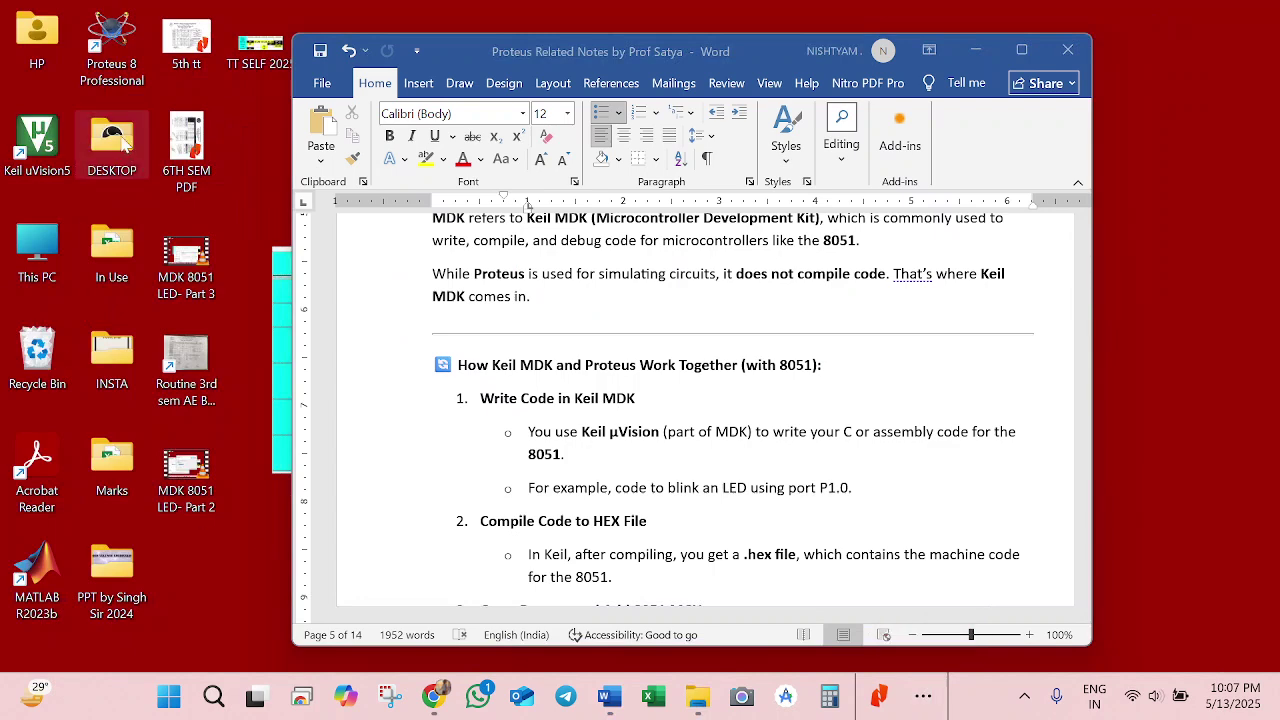
pyautogui.doubleClick(118, 44)
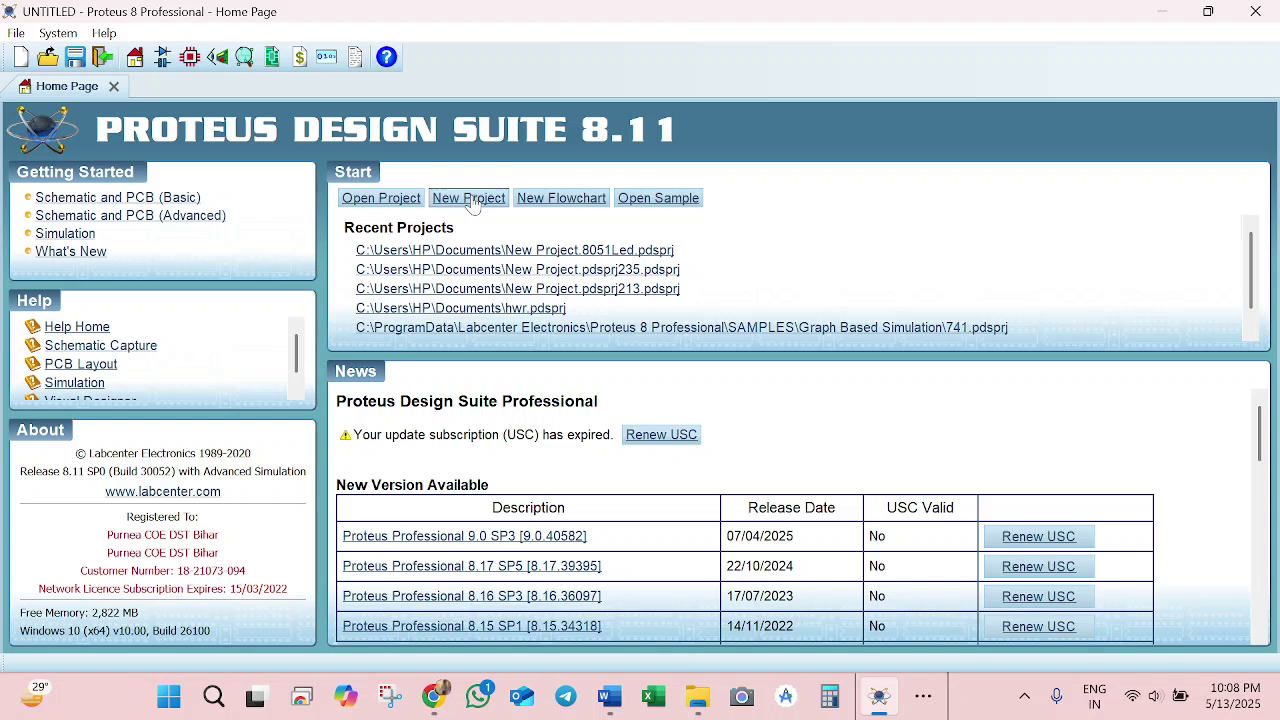
pyautogui.click(579, 253)
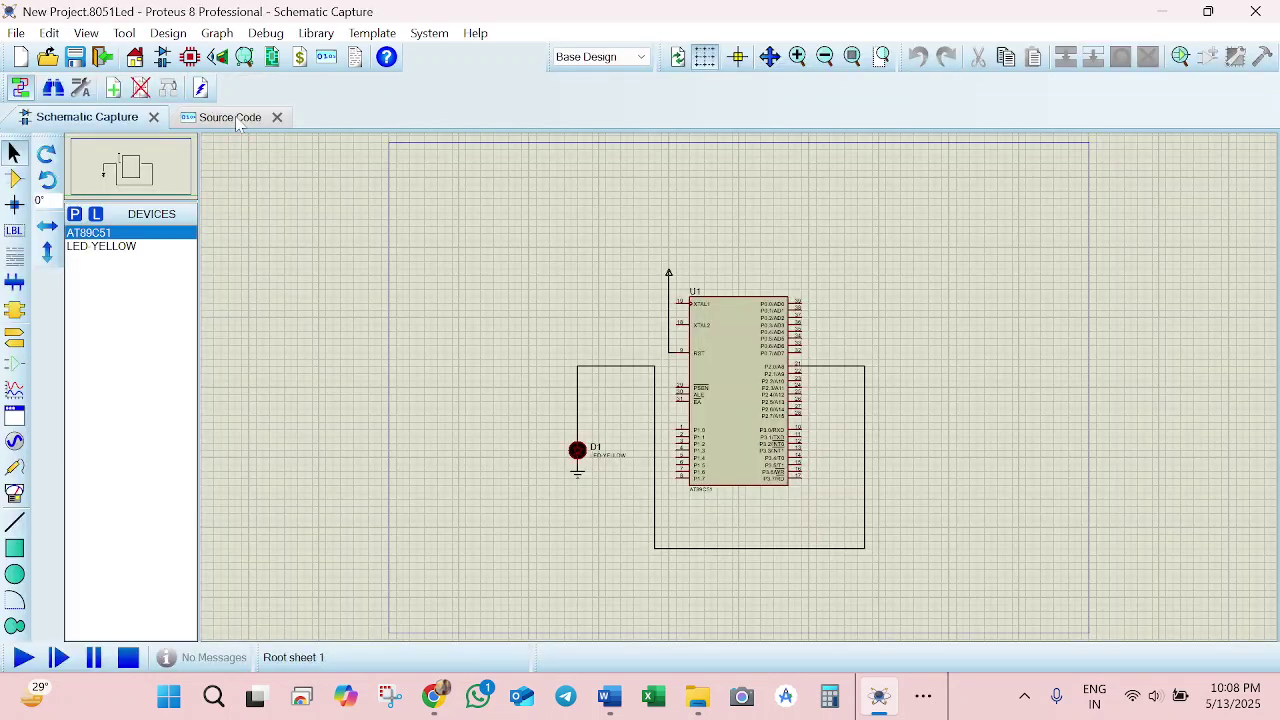
# Copy the entire main.c source code of the 8051Led project and close its source code and schematic views.
pyautogui.click(231, 116)
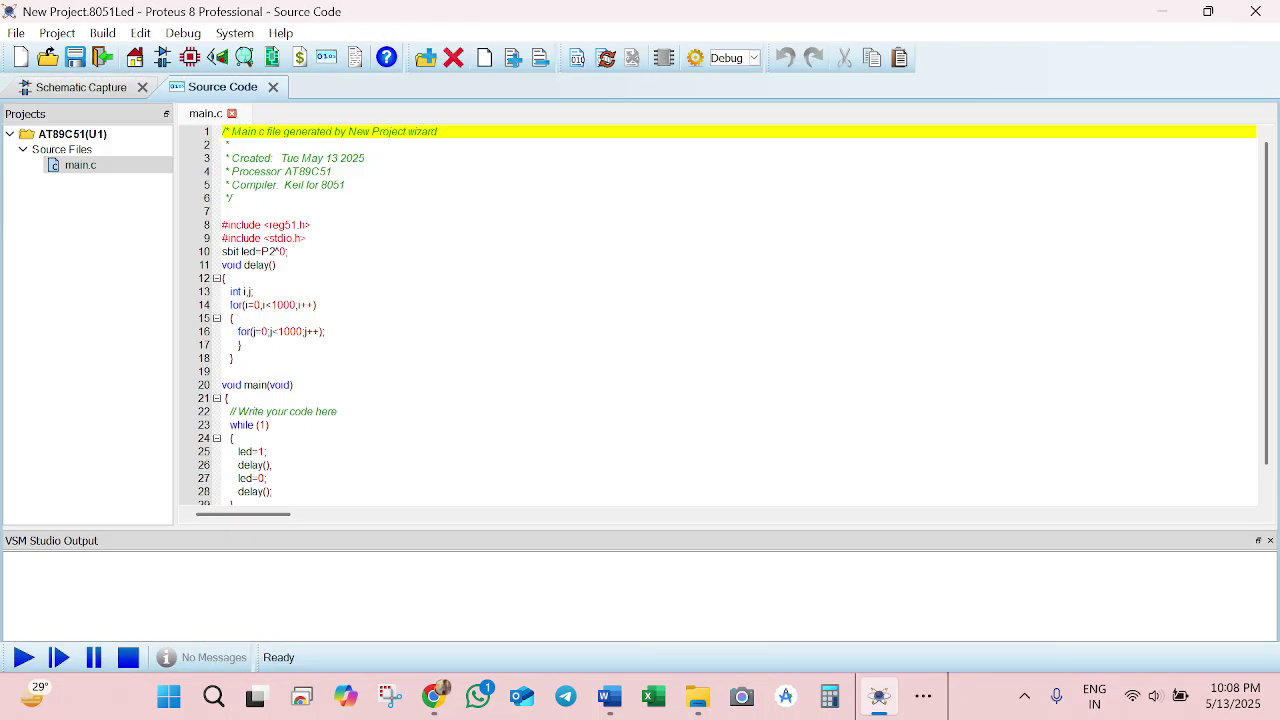
pyautogui.click(288, 171)
pyautogui.hotkey('ctrl', 'a')
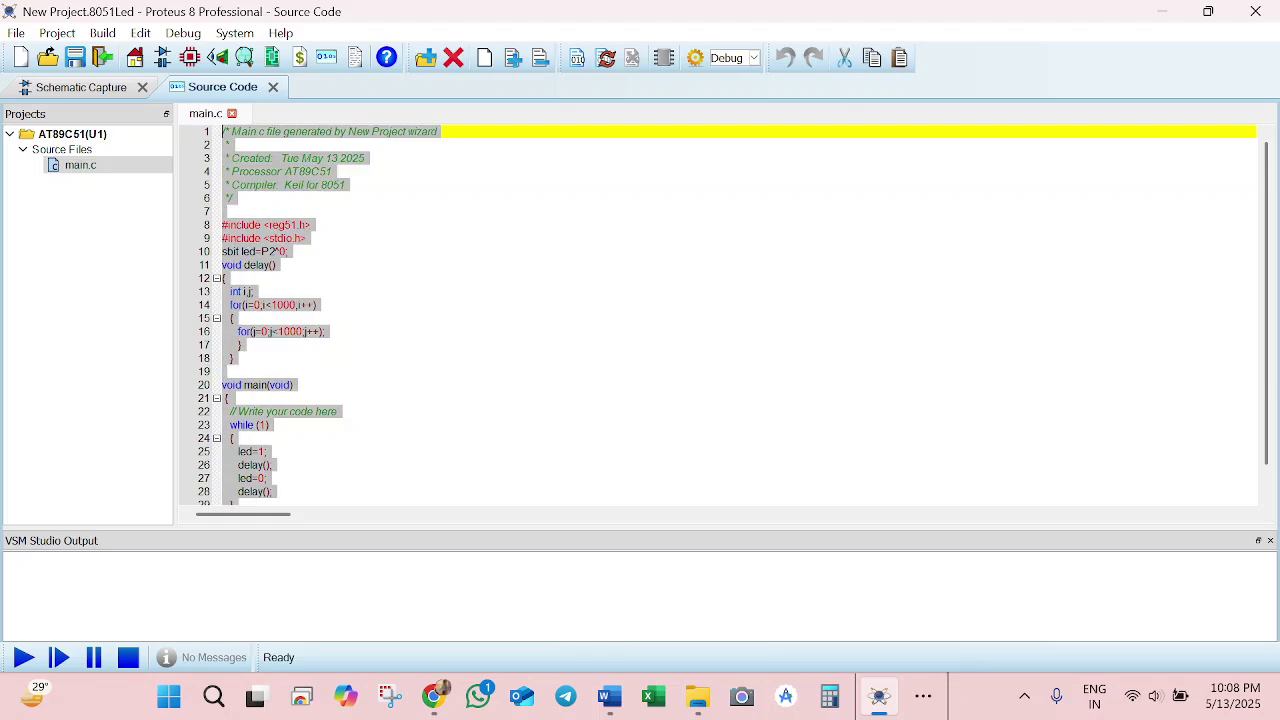
pyautogui.click(272, 86)
pyautogui.click(154, 117)
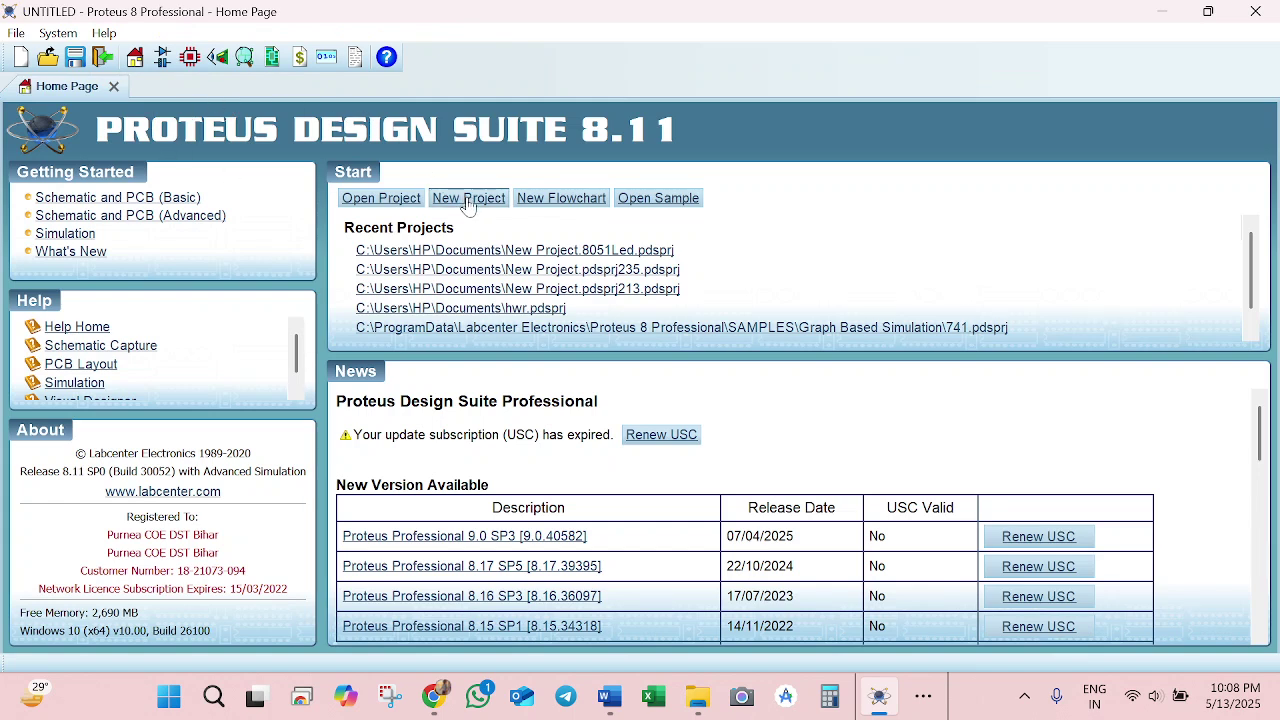
# Start a new project named New Project.blinkLED8051 with a schematic from the DEFAULT template and no PCB layout.
pyautogui.click(467, 199)
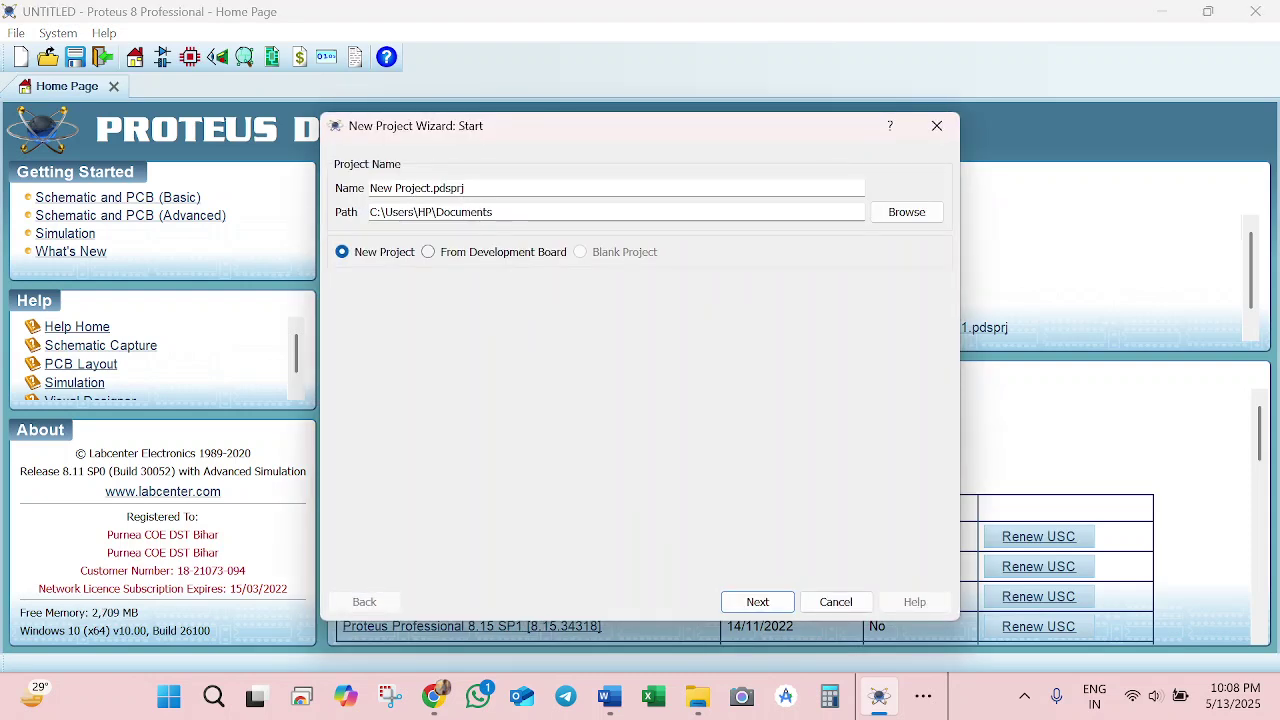
pyautogui.doubleClick(460, 188)
pyautogui.write('Blink')
pyautogui.press('BackSpace')
pyautogui.press('BackSpace')
pyautogui.write('blinkLED8051')
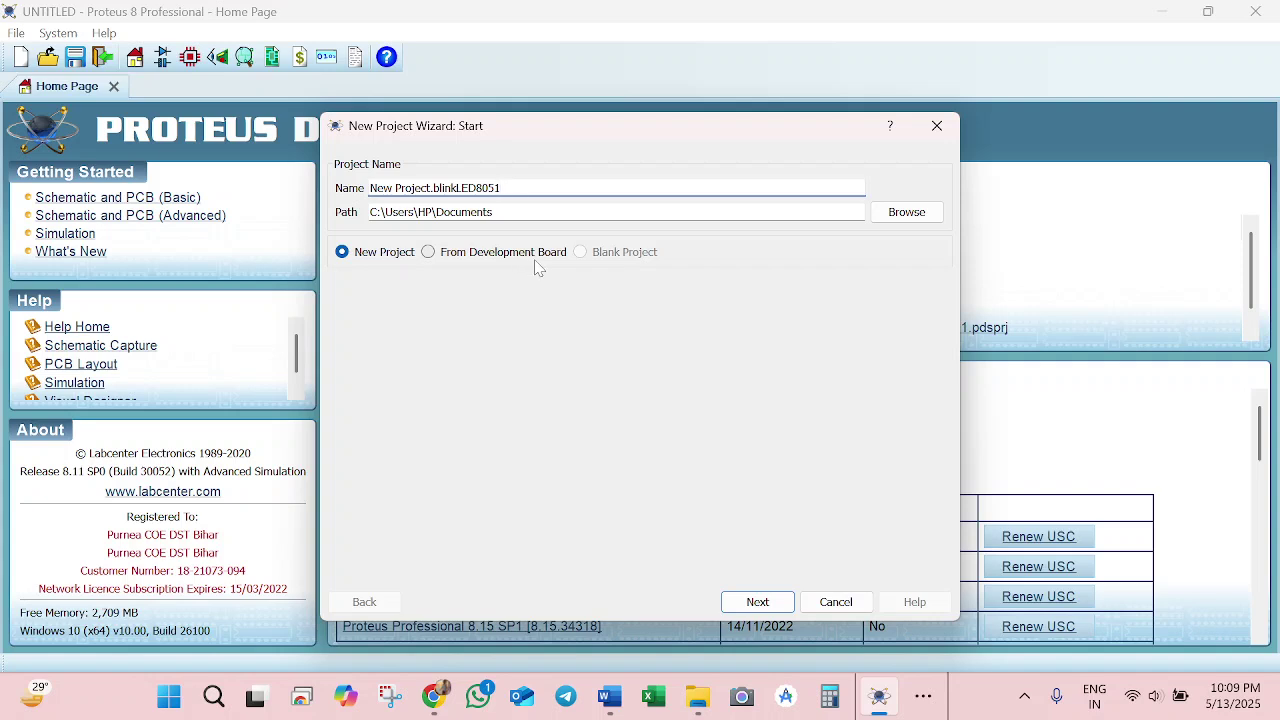
pyautogui.click(758, 602)
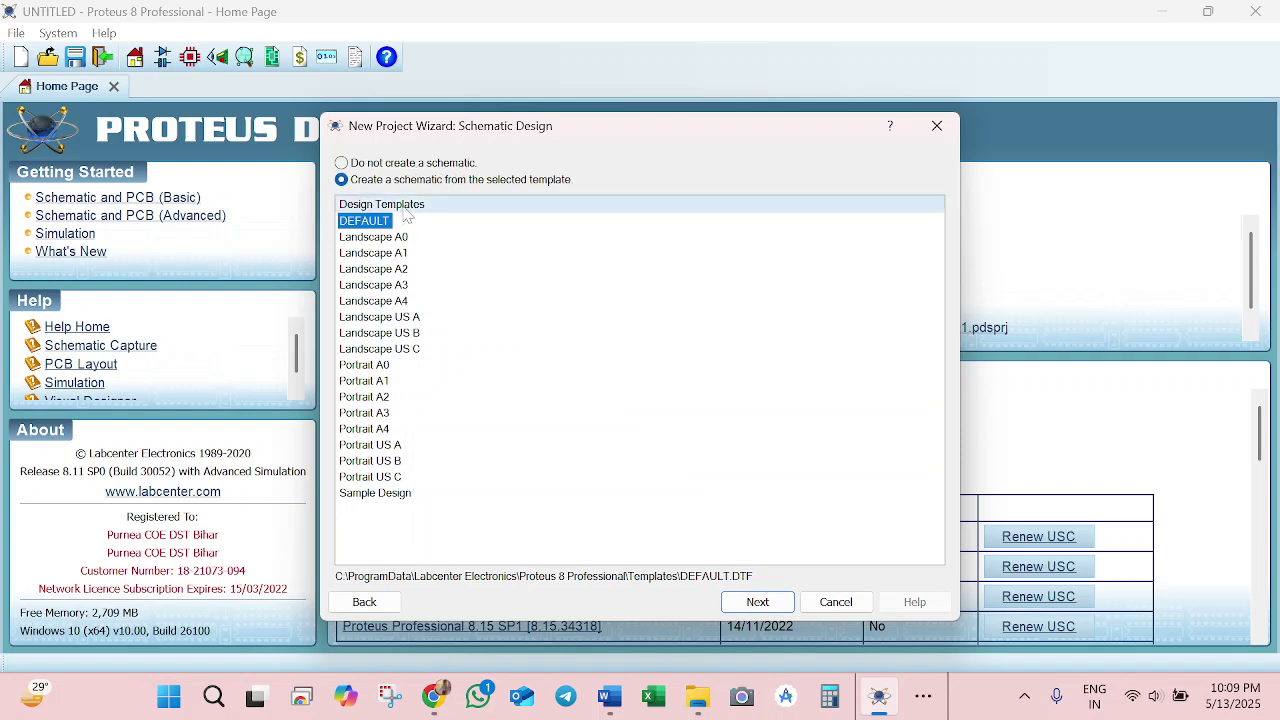
pyautogui.click(766, 606)
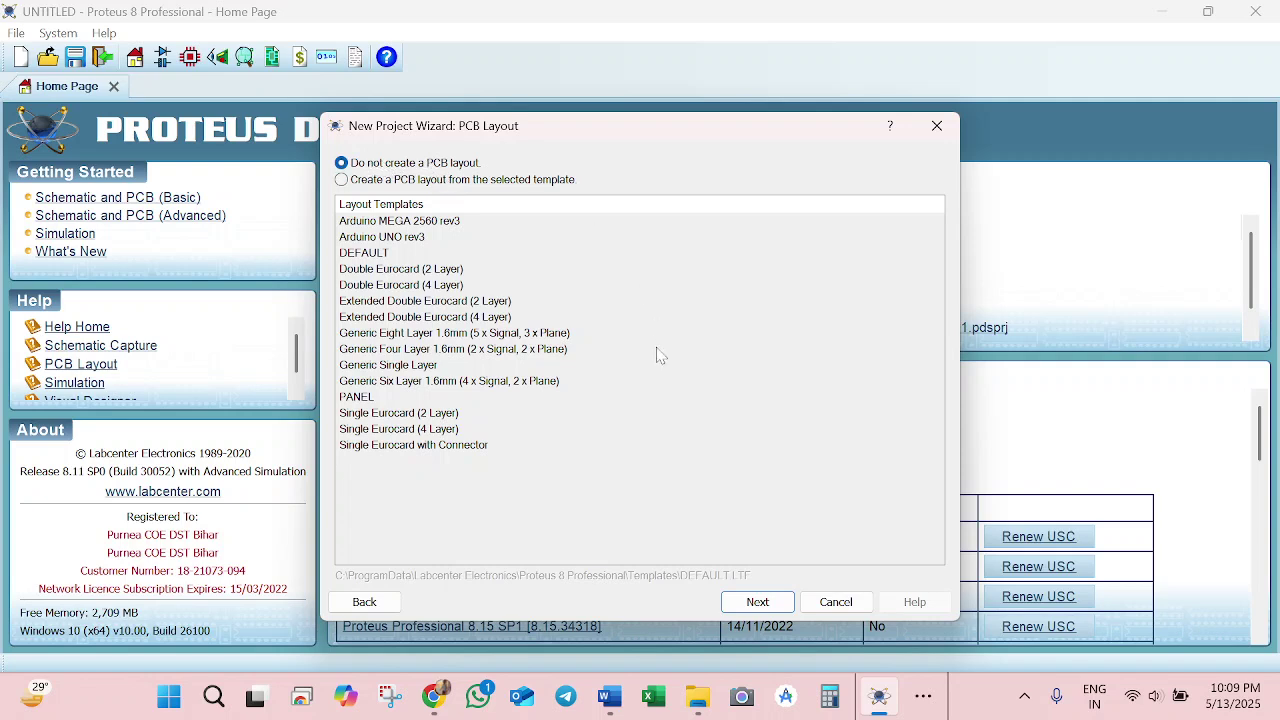
pyautogui.click(757, 602)
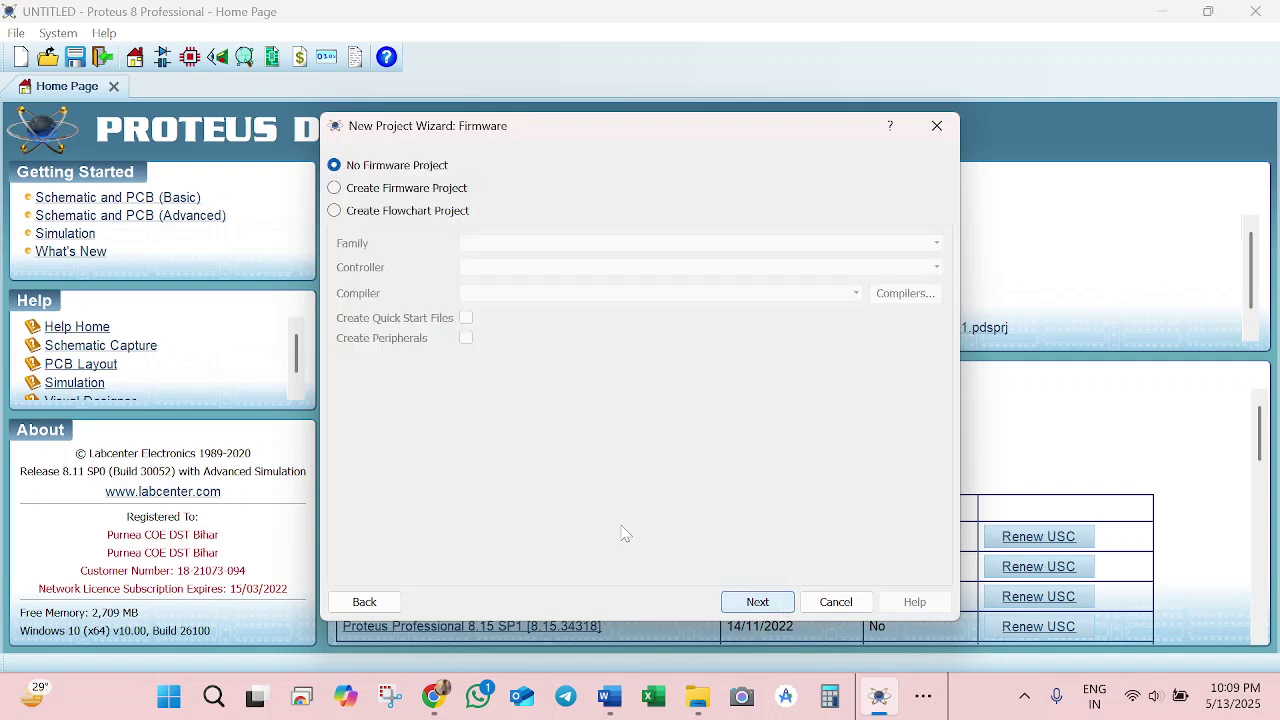
# Set up a firmware project for the 8051 family with the AT89C51 controller and the Keil for 8051 compiler.
pyautogui.click(404, 190)
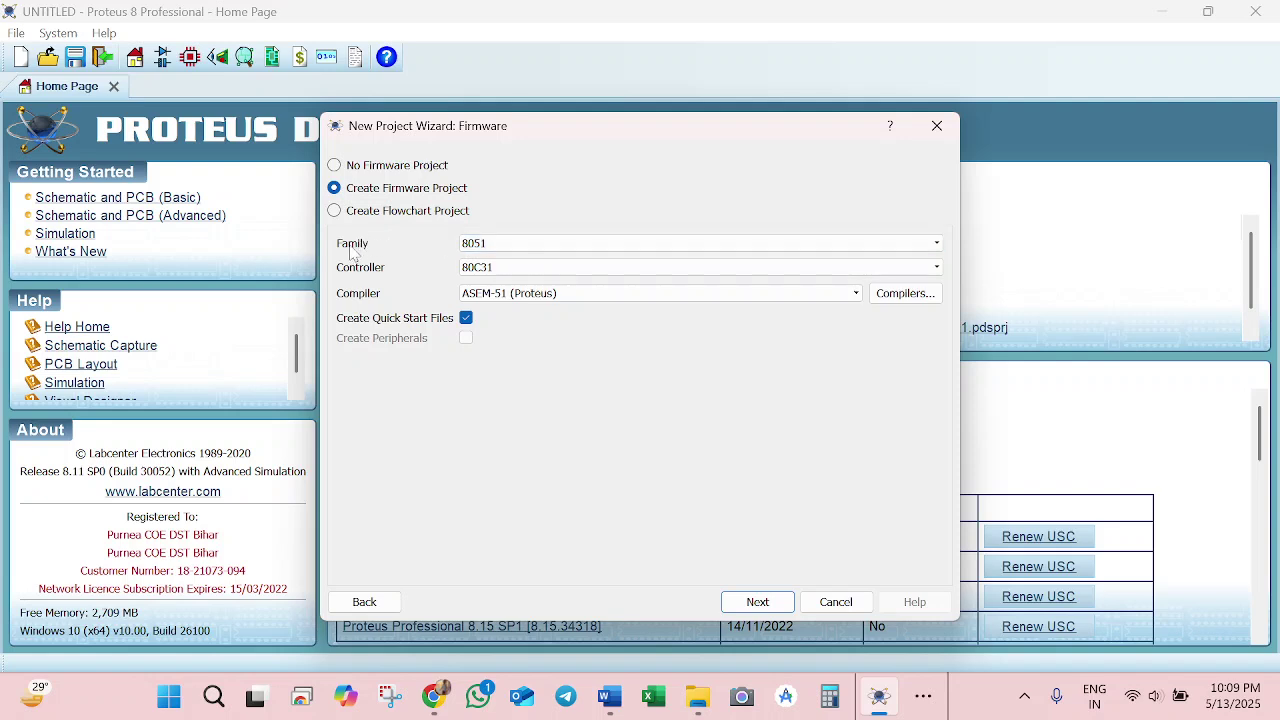
pyautogui.click(520, 270)
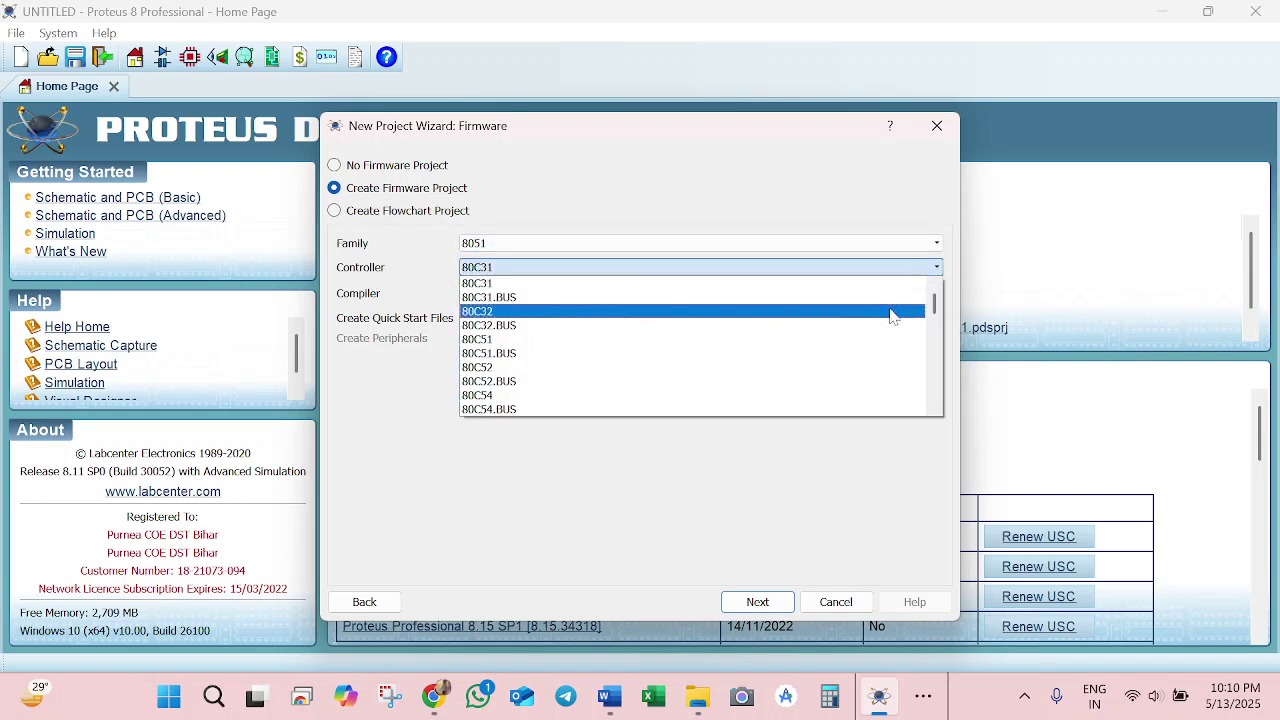
pyautogui.moveTo(940, 313); pyautogui.dragTo(940, 328)
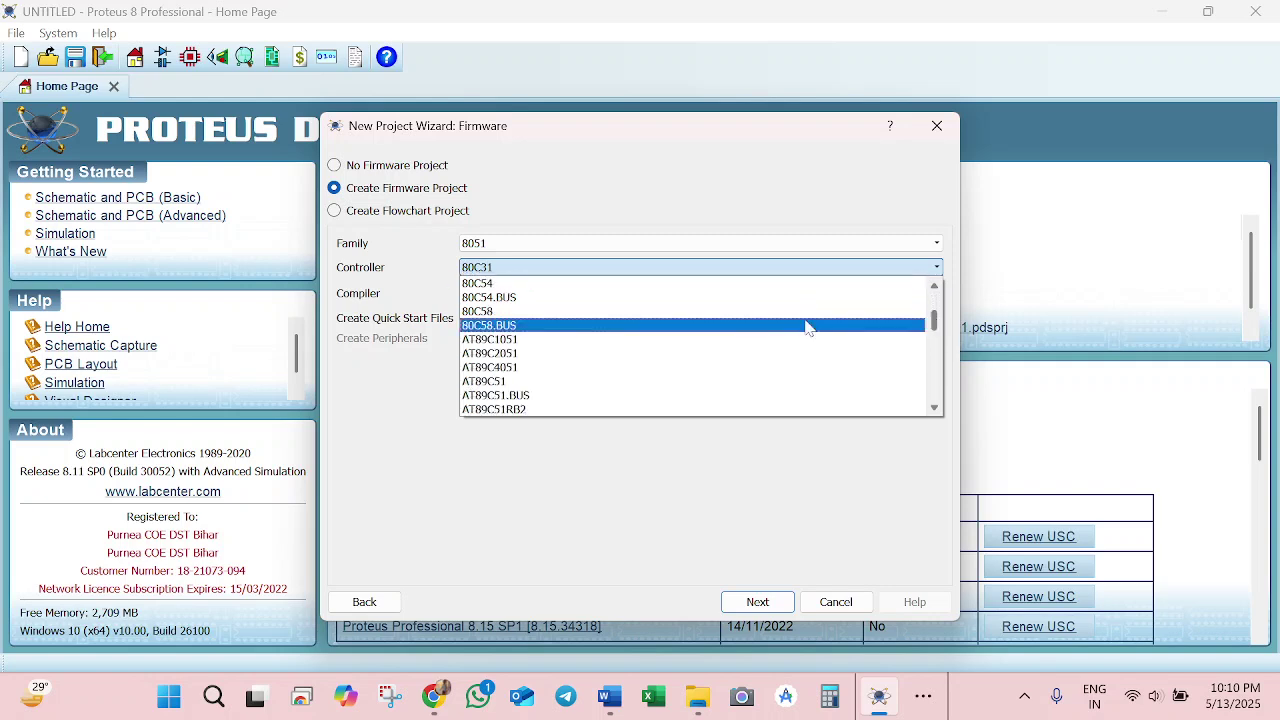
pyautogui.click(530, 384)
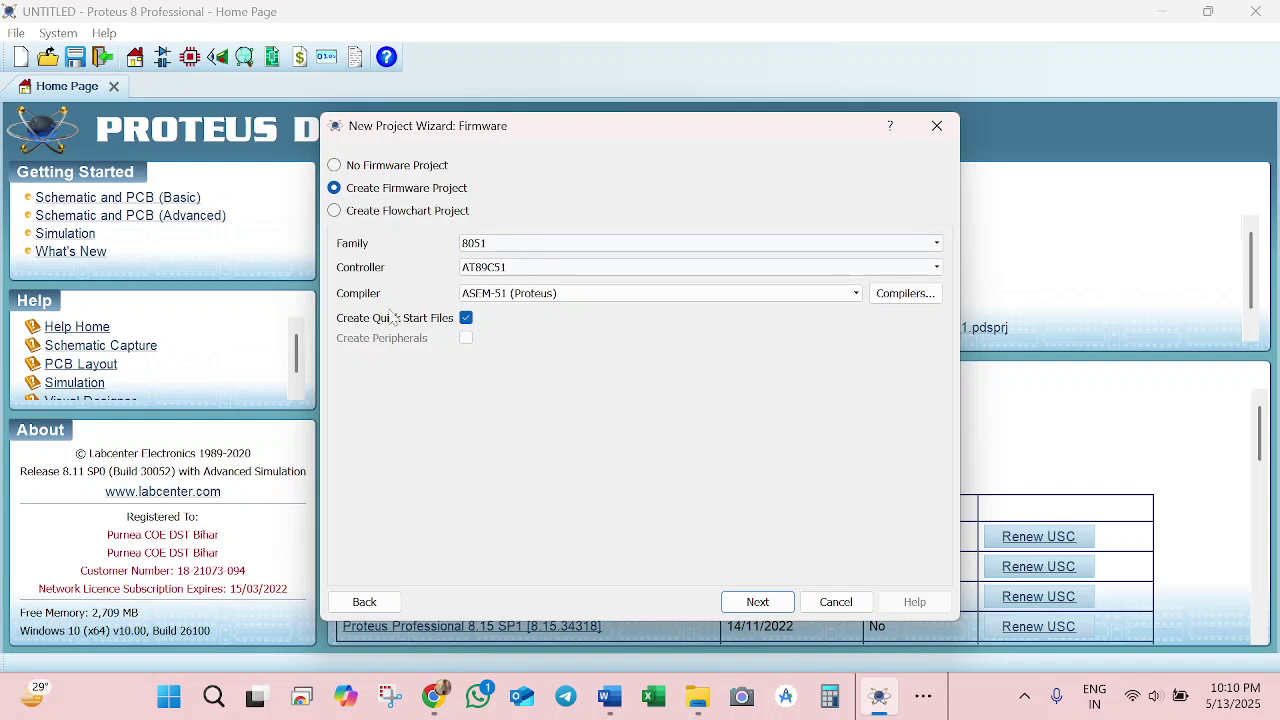
pyautogui.click(538, 297)
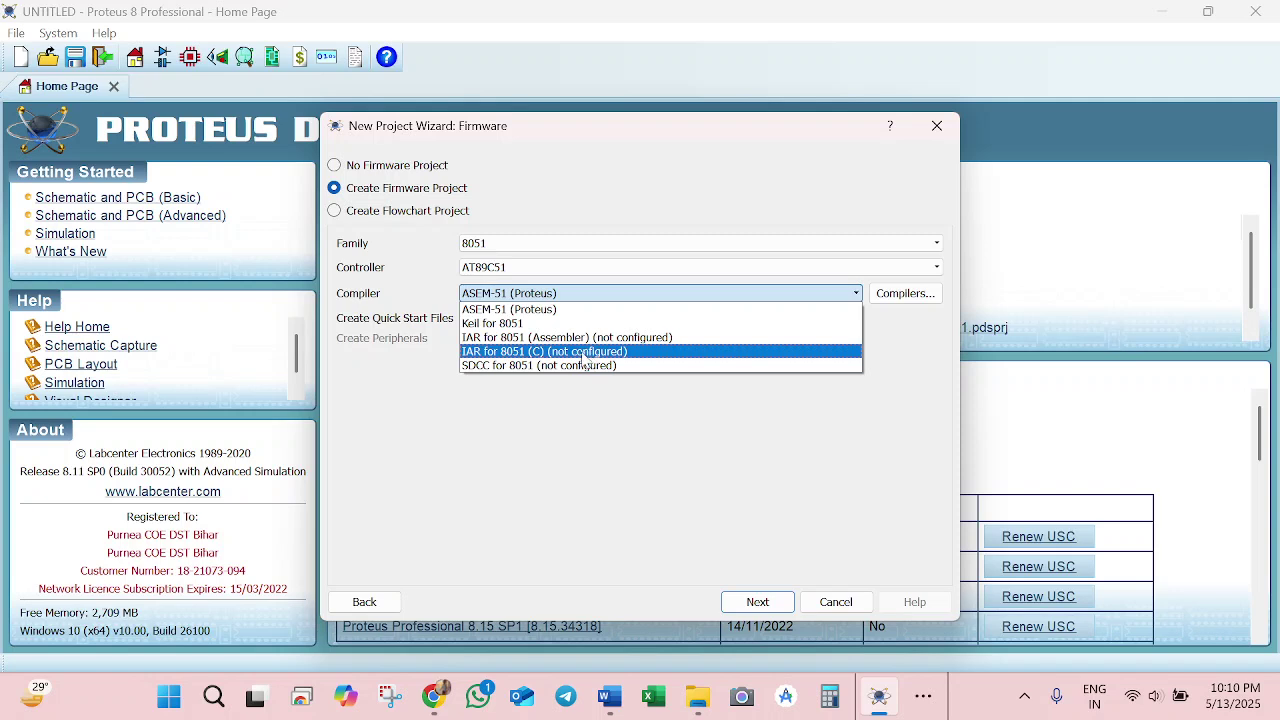
pyautogui.click(529, 328)
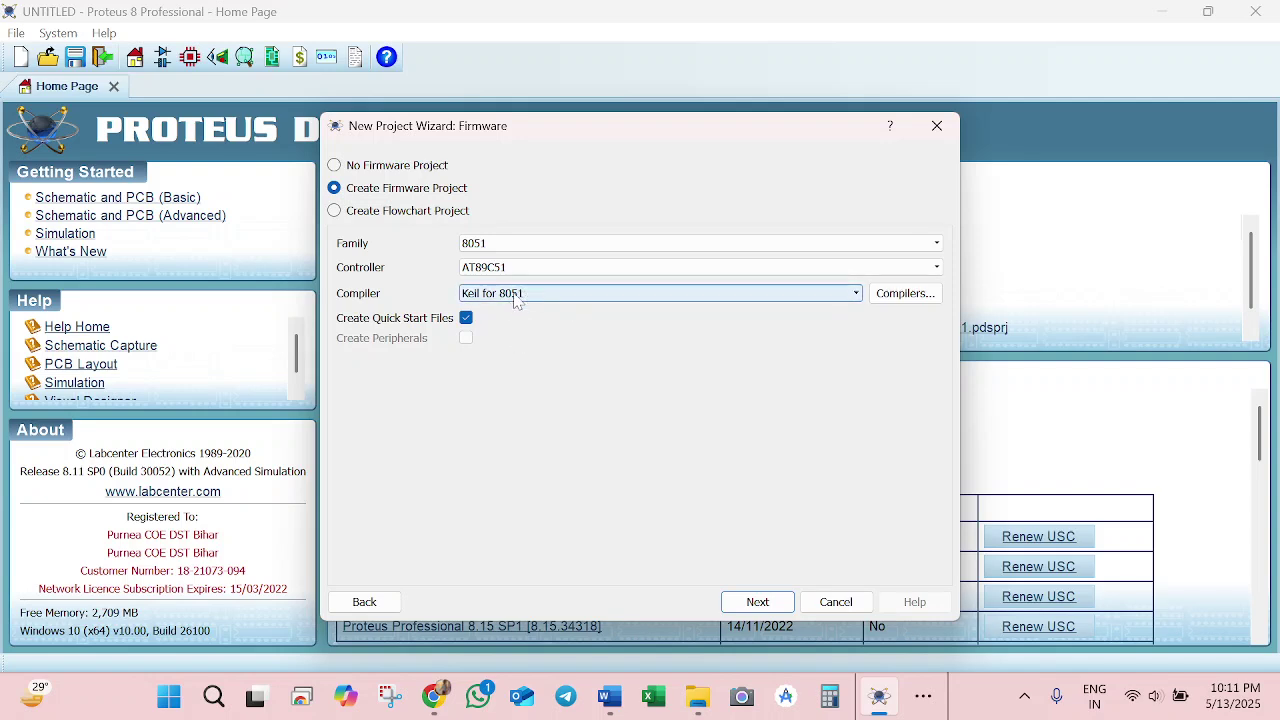
# Accept the project summary to create the blinkLED8051 project and dismiss the Schematic Capture version warning.
pyautogui.click(770, 604)
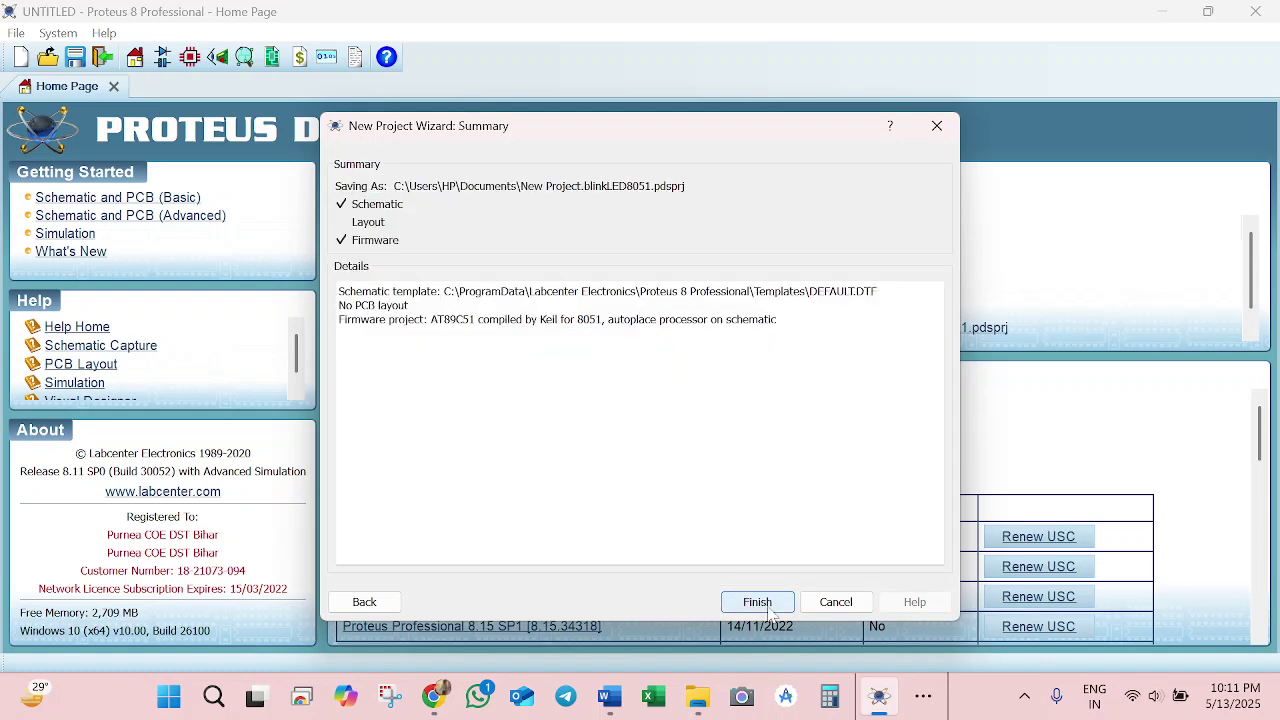
pyautogui.click(757, 603)
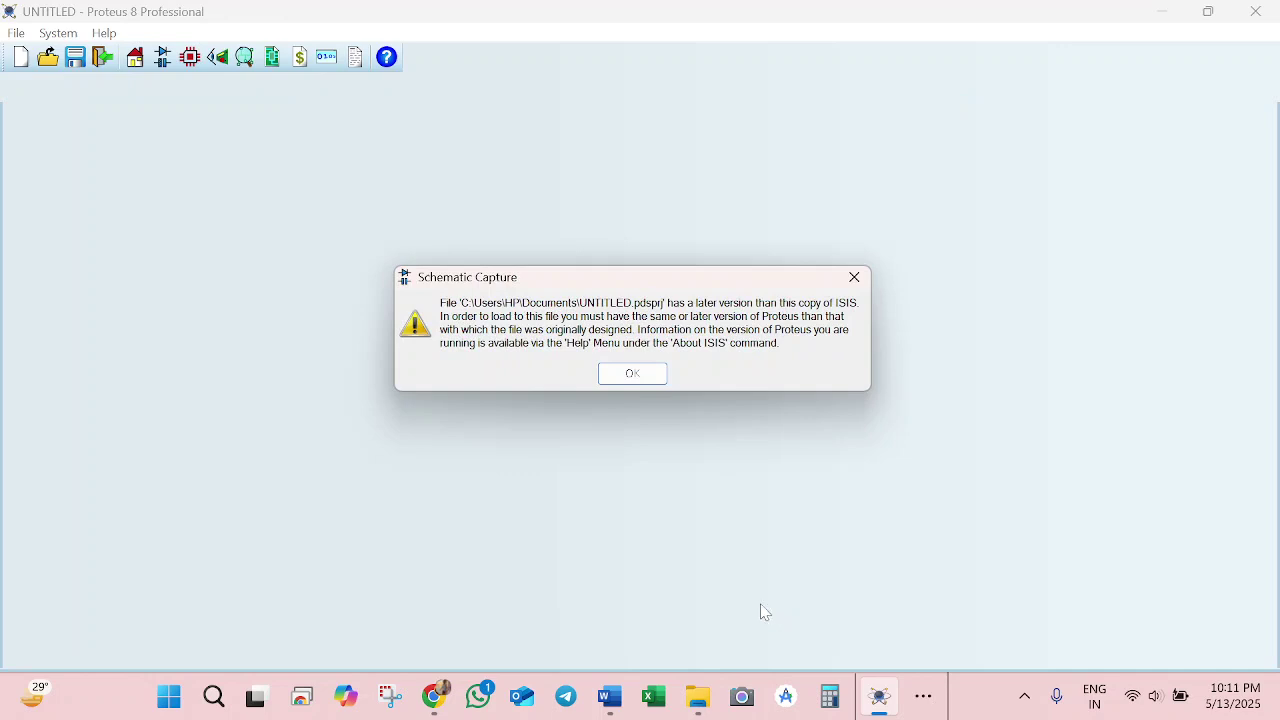
pyautogui.click(650, 378)
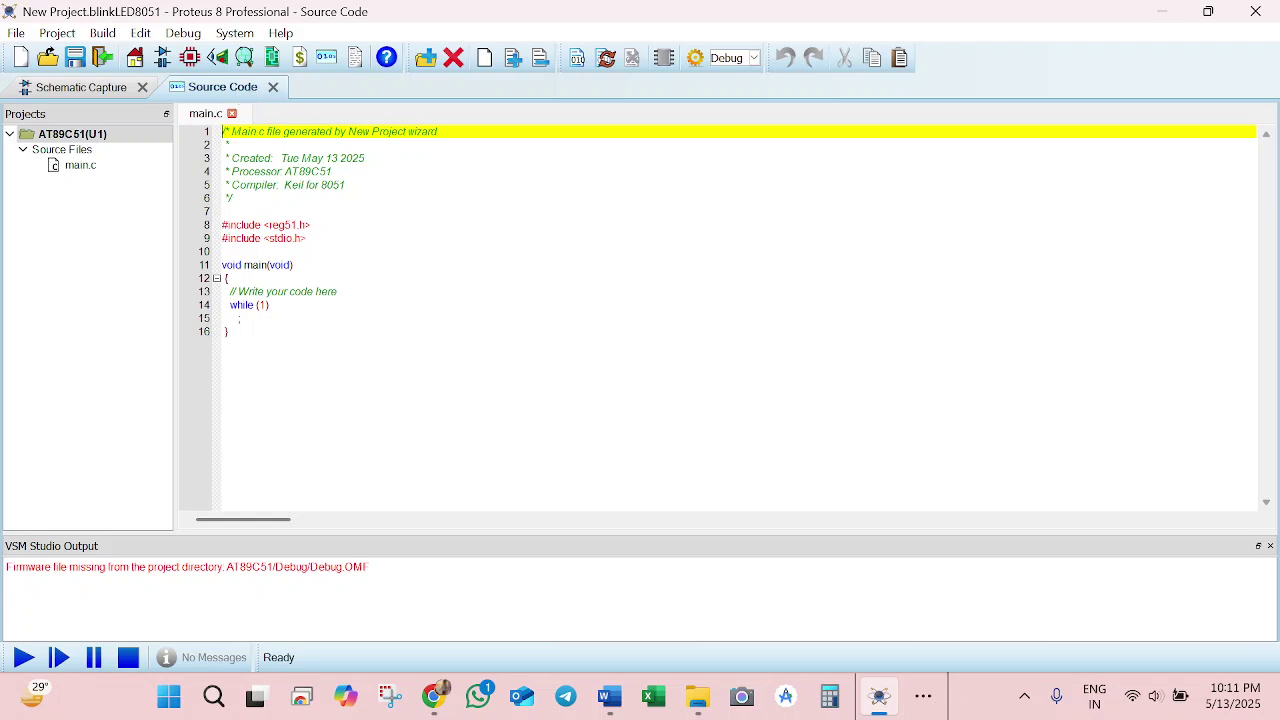
# Check the AT89C51 on the schematic, and replace all of main.c with the copied LED blink code using sbit led=P2^0.
pyautogui.click(85, 88)
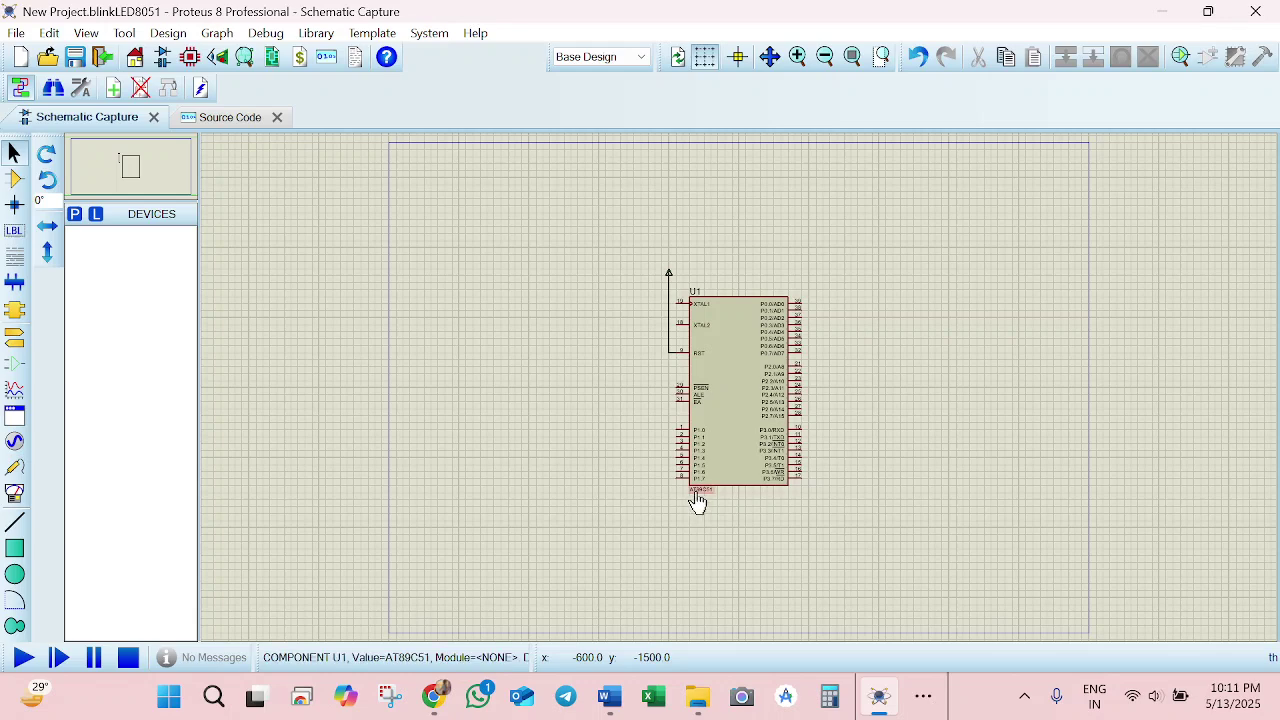
pyautogui.click(226, 119)
pyautogui.click(240, 318)
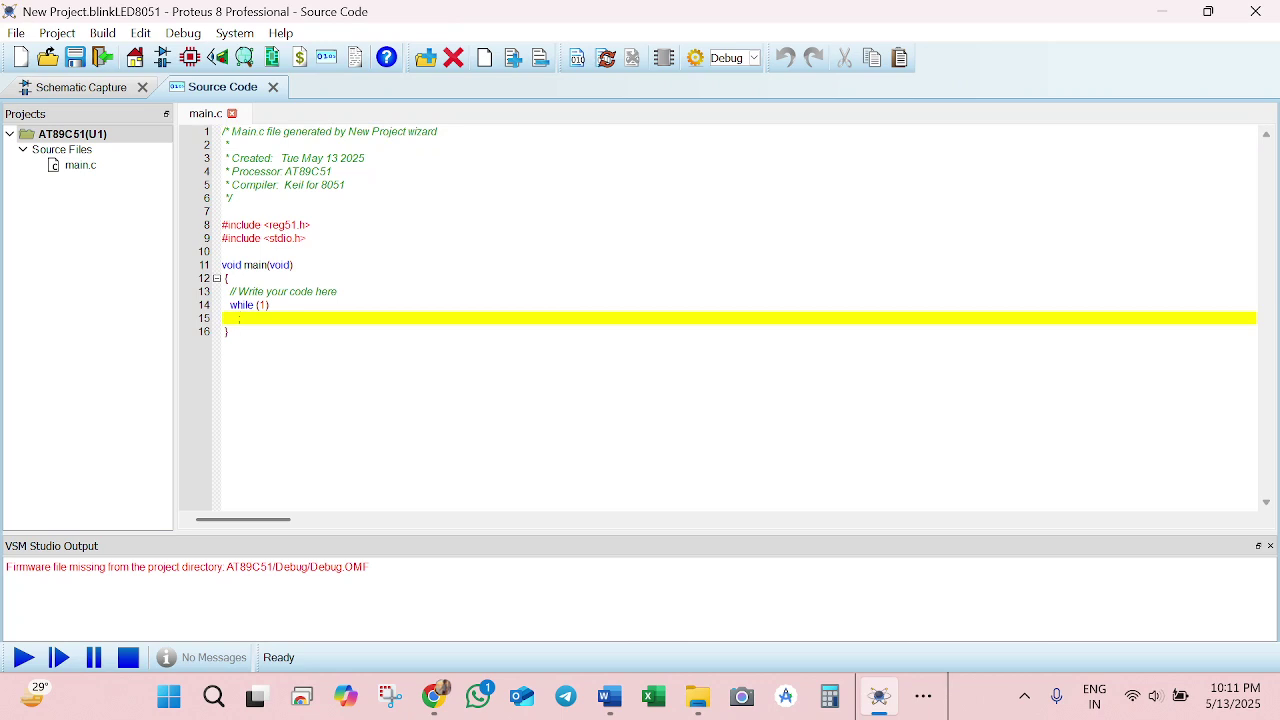
pyautogui.hotkey('ctrl', 'a')
pyautogui.write('/* Main.c file generated by New Project wizard  *  * Created: Tue May 13 2025  * Processor: AT89C51  * Compiler: Keil for 8051  */  #include <reg51.h> #include <stdio.h> sbit led=P2^0; void delay() {   int i,j;   for(i=0;i<1000;i++)   {     for(j=0;j<1000;j++);   } }  void main(void) {   // Write your code here   while (1)   {     led=1;     delay();     led=0;     delay();   } }')
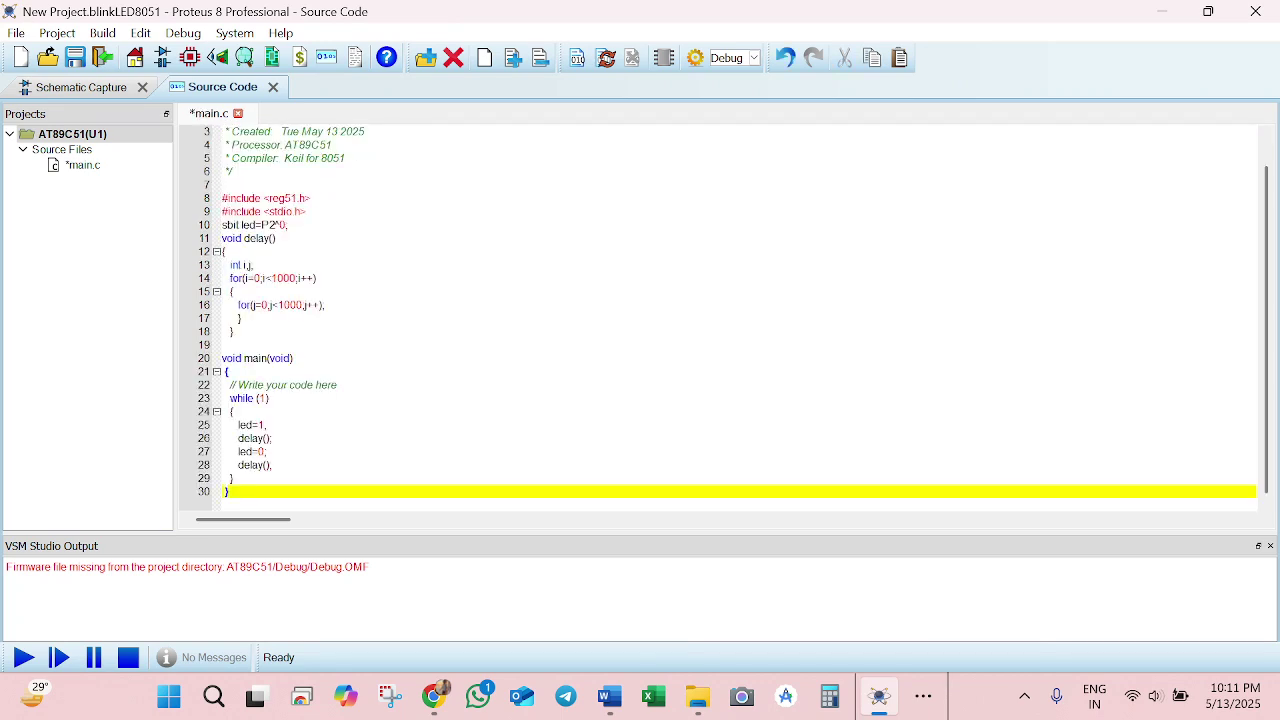
# Review the pasted LED blink code in main.c, including the includes, delay function and main loop, and return to the schematic.
pyautogui.press('Up')
pyautogui.press('Up')
pyautogui.press('Up')
pyautogui.press('Up')
pyautogui.press('Up')
pyautogui.press('Up')
pyautogui.press('Up')
pyautogui.press('Up')
pyautogui.press('Up')
pyautogui.press('Up')
pyautogui.press('Up')
pyautogui.press('Up')
pyautogui.press('Up')
pyautogui.press('Up')
pyautogui.press('Up')
pyautogui.press('Up')
pyautogui.press('Up')
pyautogui.press('Up')
pyautogui.press('Up')
pyautogui.press('Up')
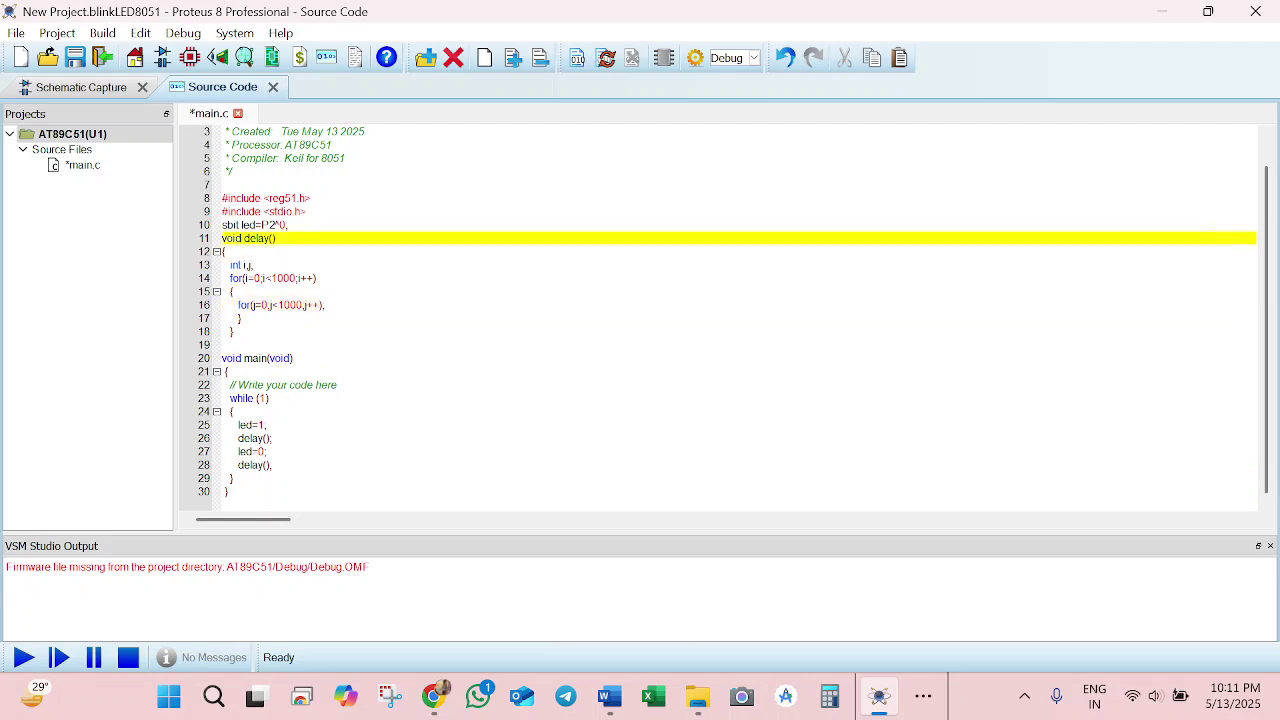
pyautogui.press('Down')
pyautogui.press('Down')
pyautogui.press('Down')
pyautogui.press('Down')
pyautogui.press('Down')
pyautogui.press('Down')
pyautogui.press('Down')
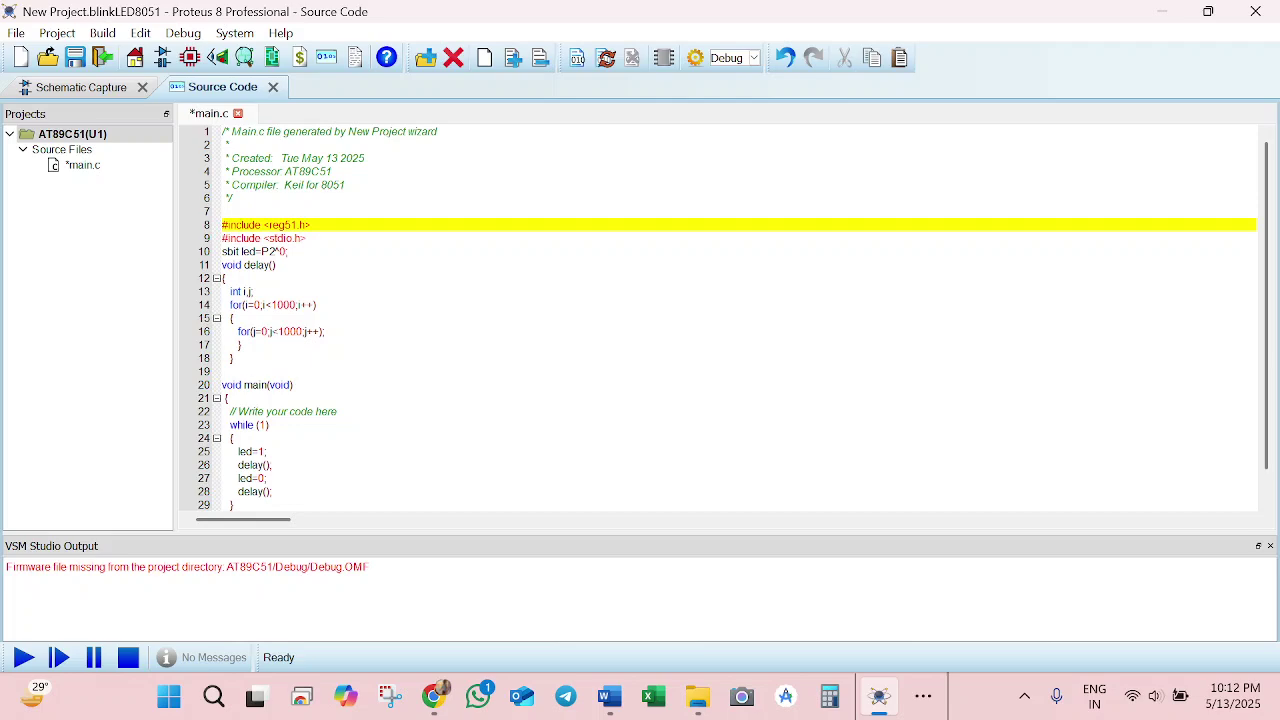
pyautogui.click(112, 91)
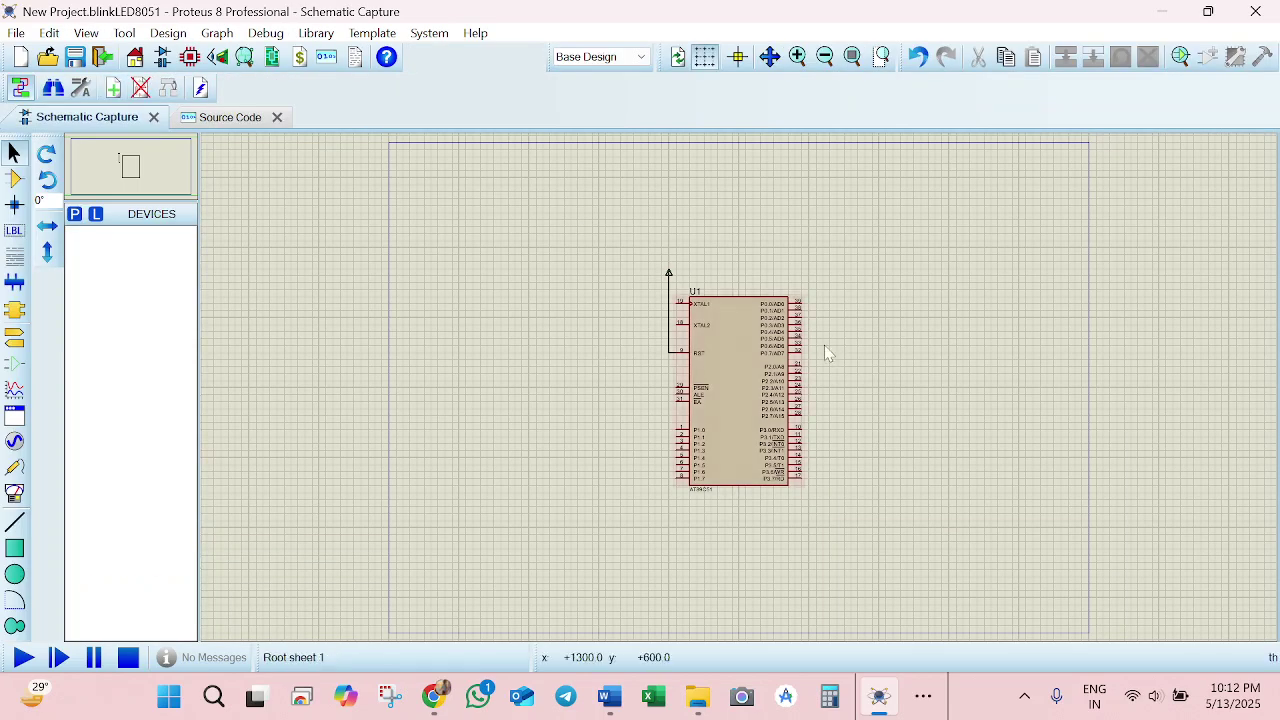
# Draw a horizontal wire outward from pin 21 (P2.0/A8) of the AT89C51, ending it in open space on the schematic.
pyautogui.click(797, 56)
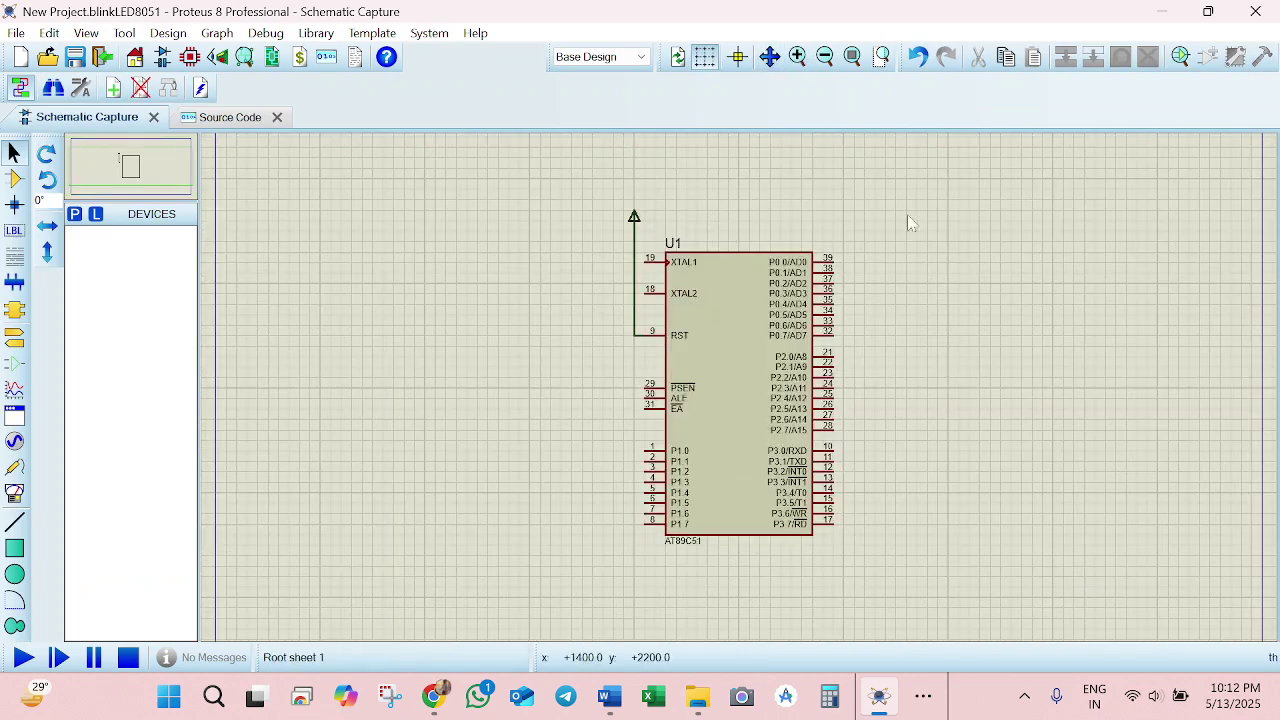
pyautogui.click(797, 57)
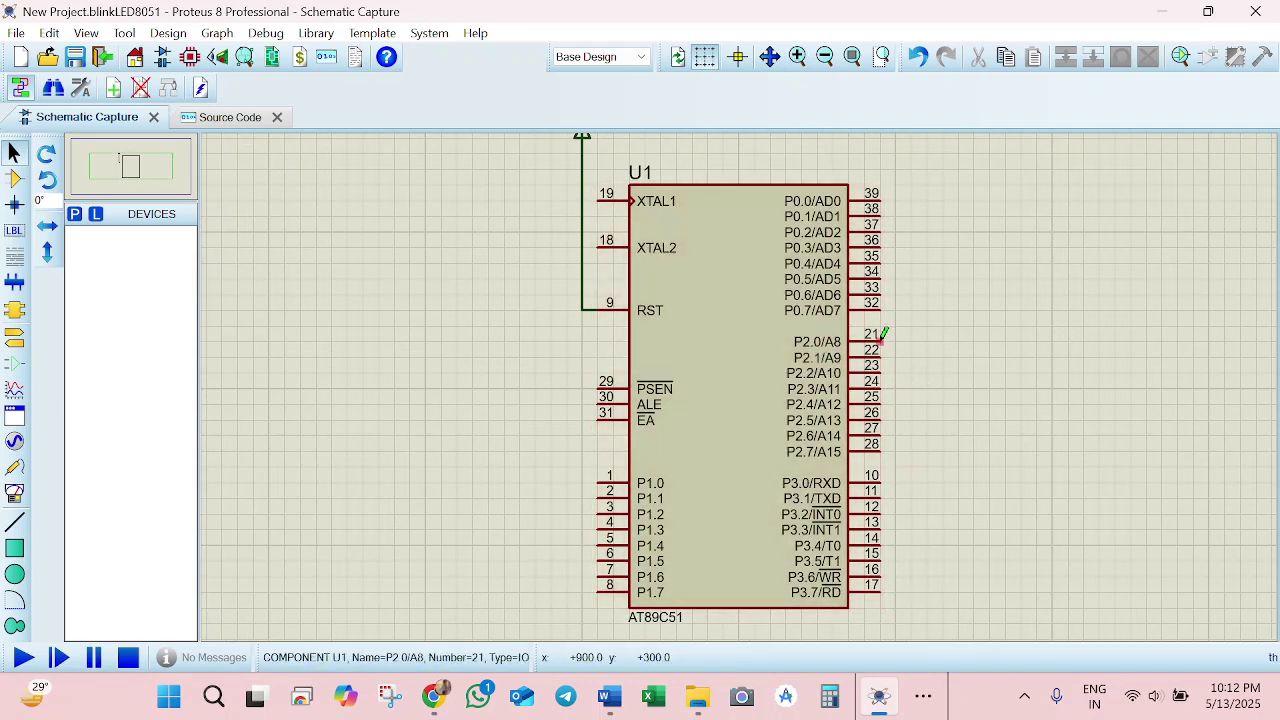
pyautogui.click(881, 341)
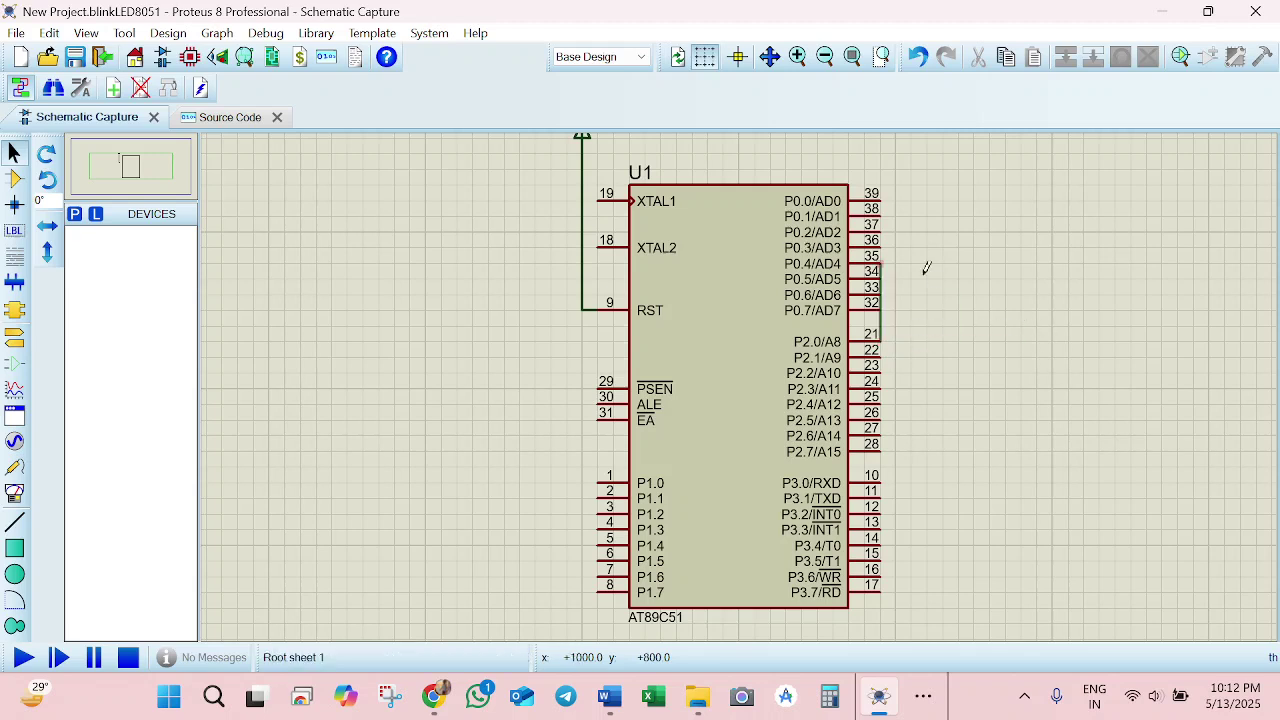
pyautogui.doubleClick(1038, 342)
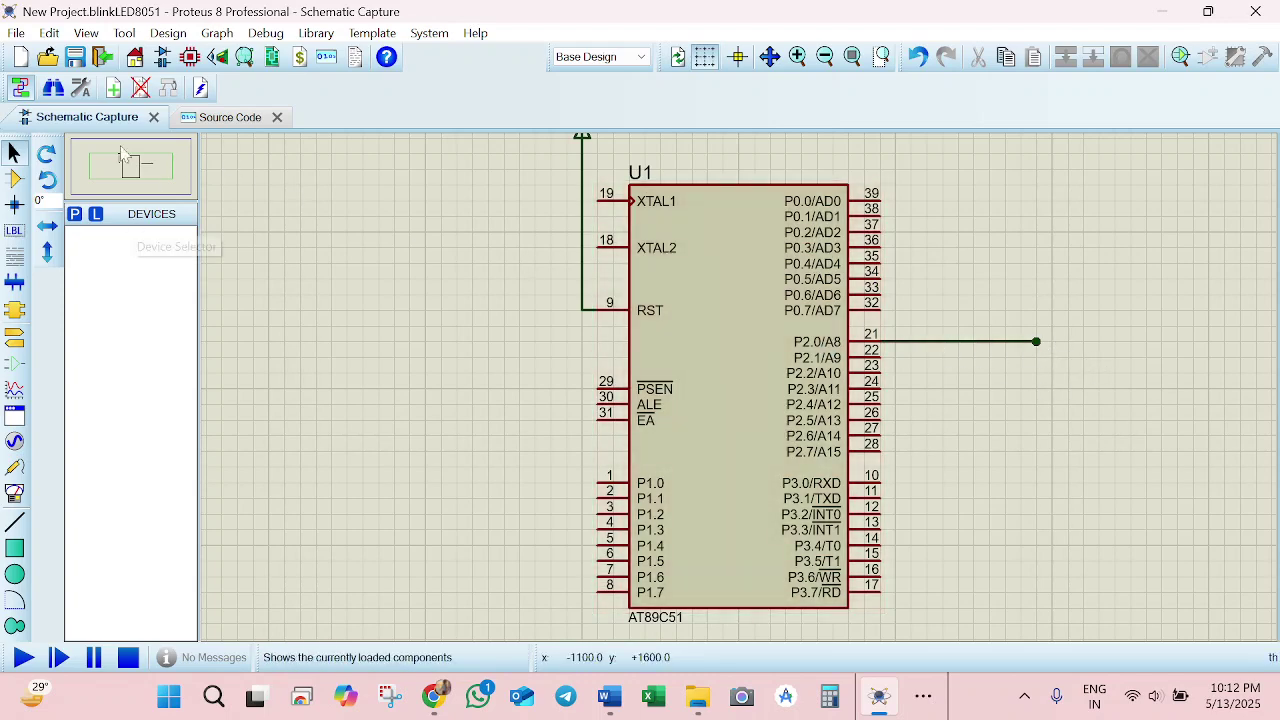
# Check the code in main.c, and add the LED-YELLOW part to the schematic's device list by searching for "led yellow".
pyautogui.click(237, 118)
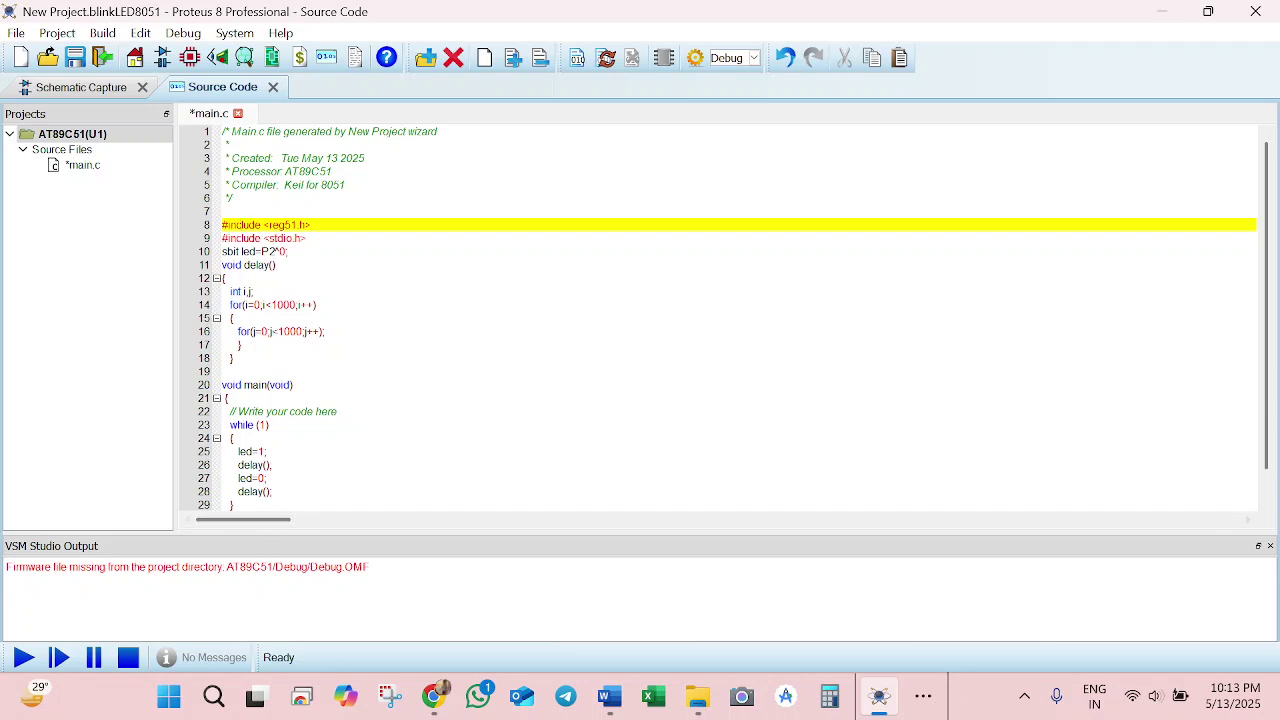
pyautogui.click(90, 90)
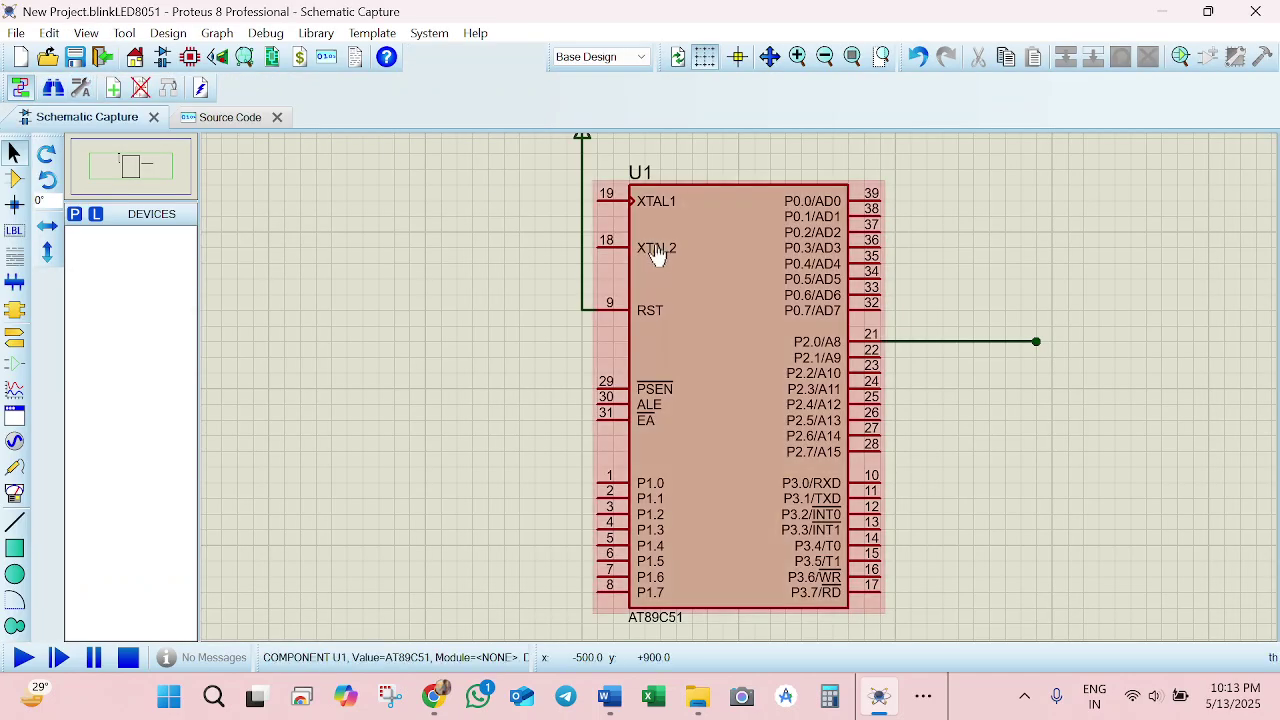
pyautogui.click(75, 215)
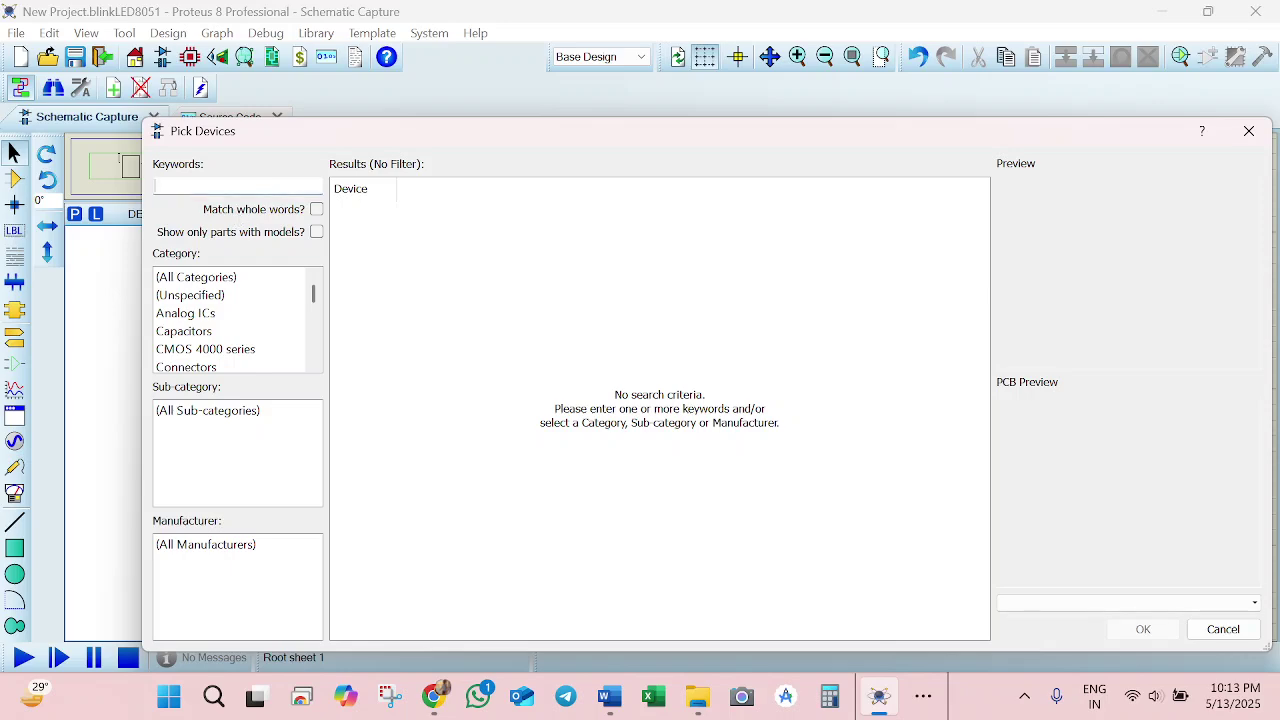
pyautogui.write('le')
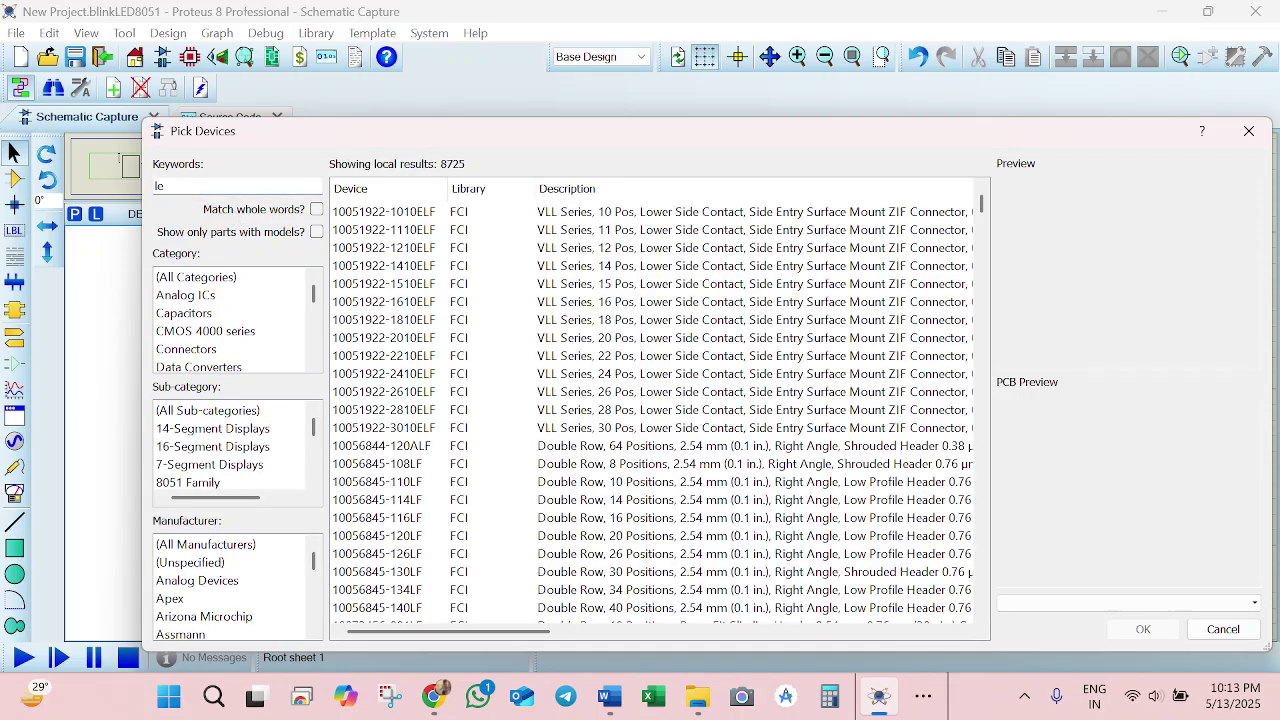
pyautogui.write('d')
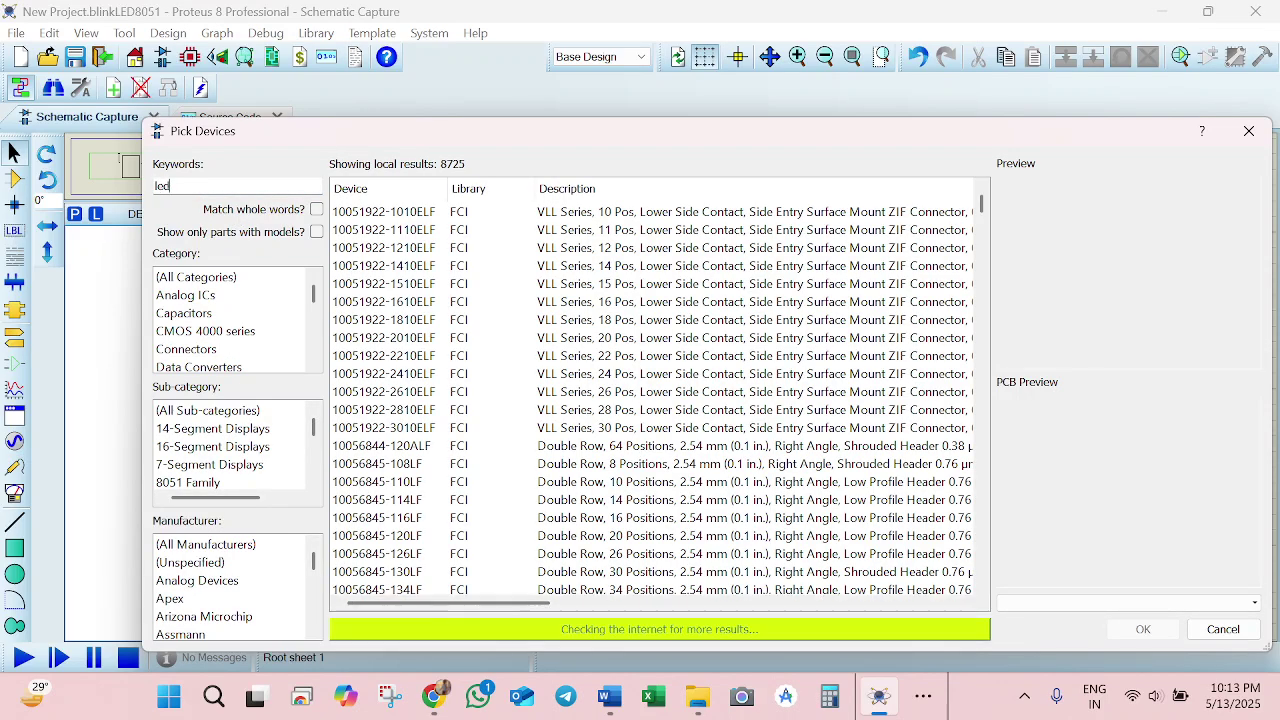
pyautogui.write(' yellow')
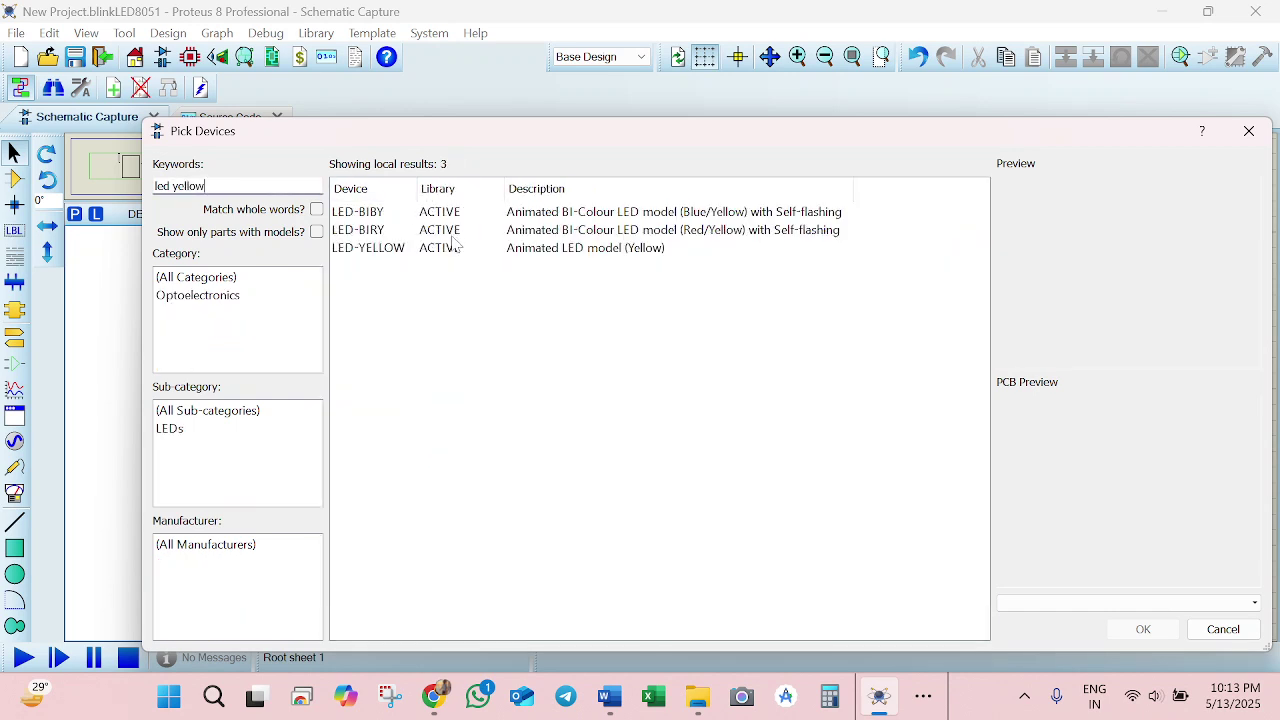
pyautogui.click(438, 250)
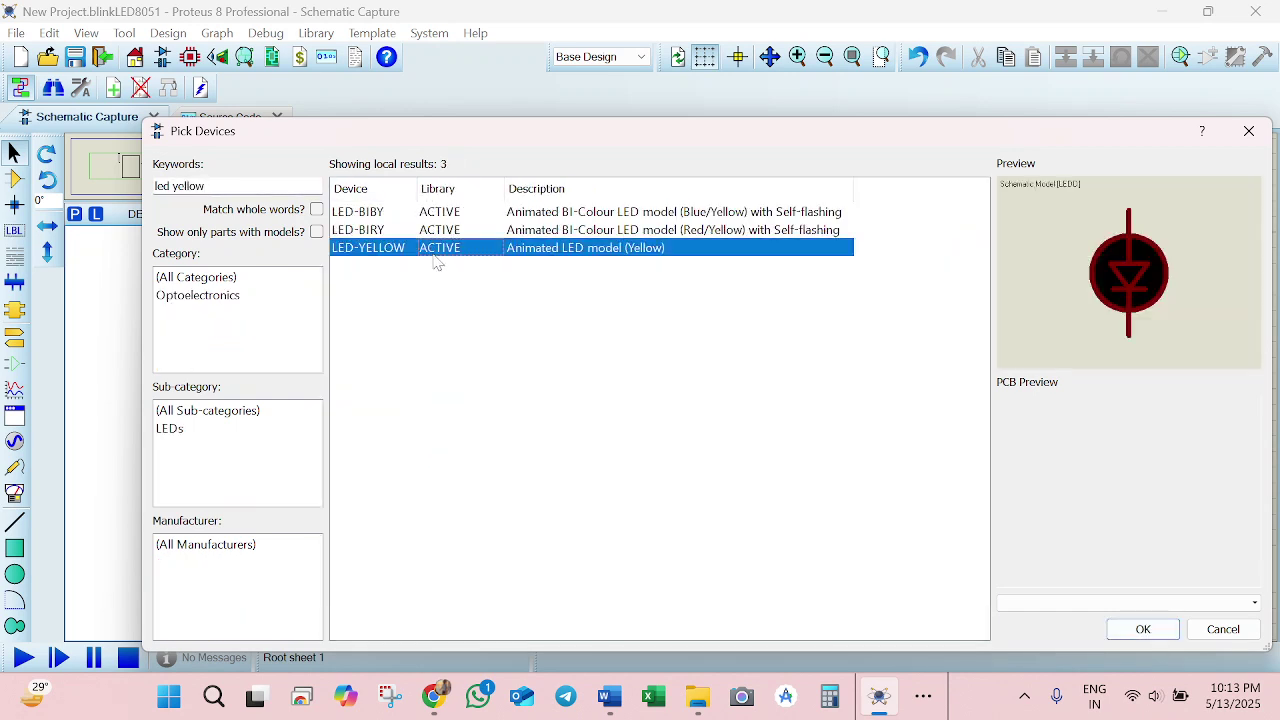
pyautogui.click(1143, 629)
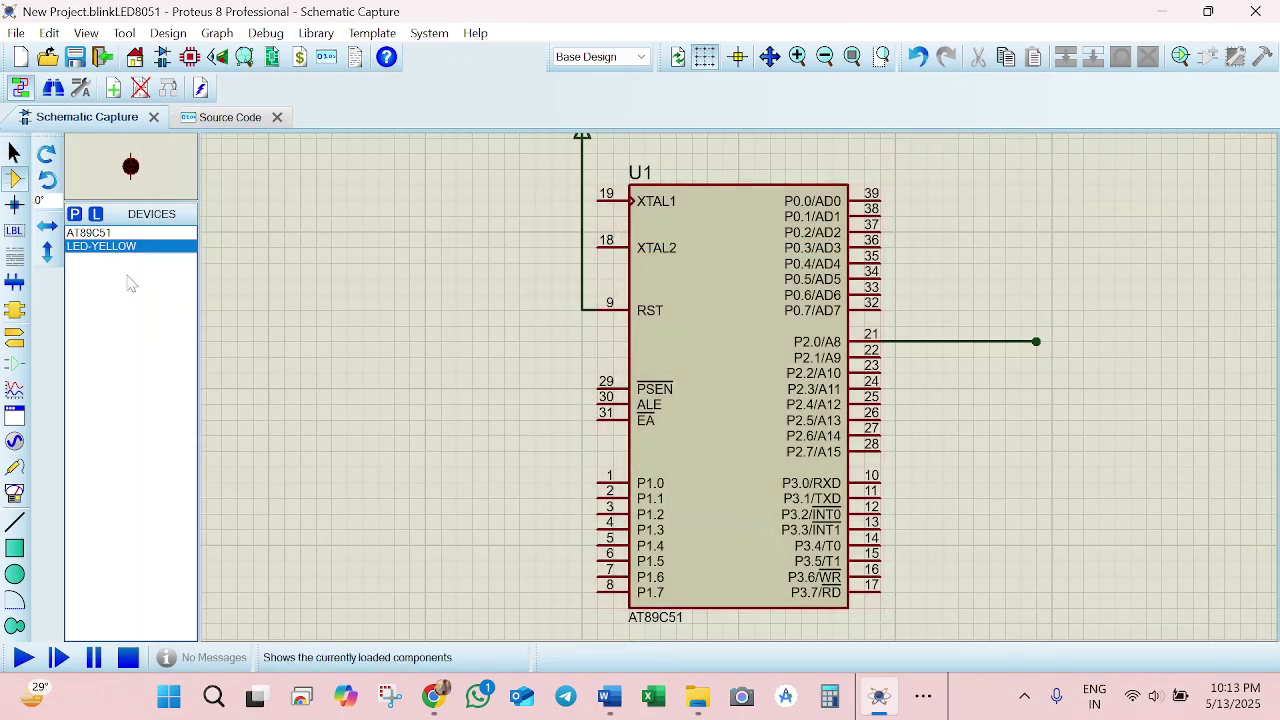
# Place the LED-YELLOW on the schematic with its anode at the free end of the P2.0 wire.
pyautogui.doubleClick(120, 256)
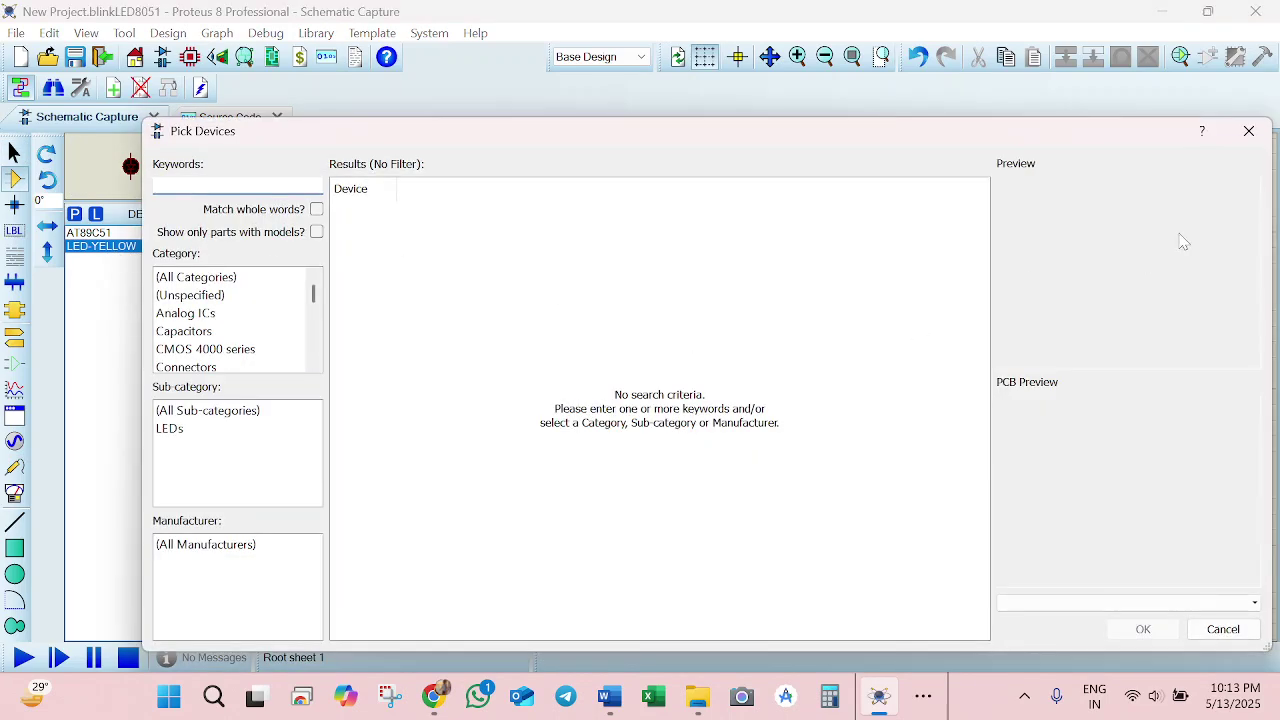
pyautogui.click(1252, 138)
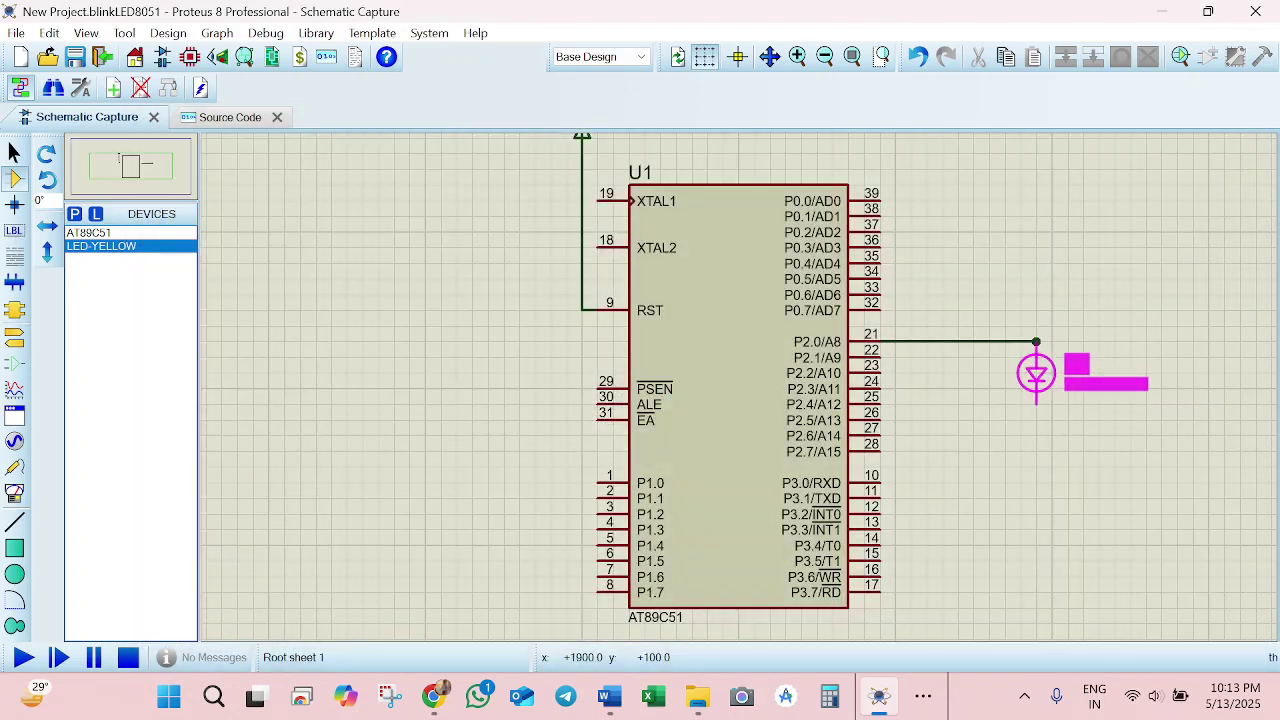
pyautogui.click(1036, 373)
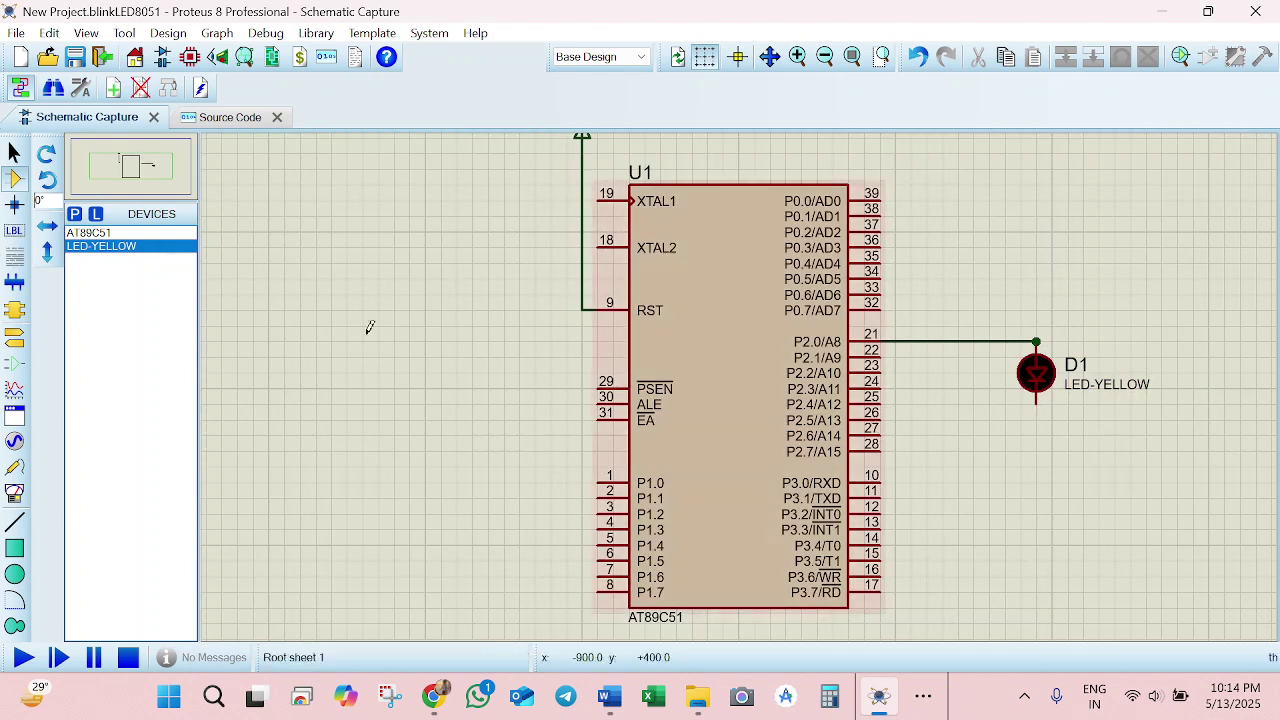
# Draw a wire down from the LED's cathode and attach a GROUND terminal to its end.
pyautogui.click(14, 338)
pyautogui.click(100, 300)
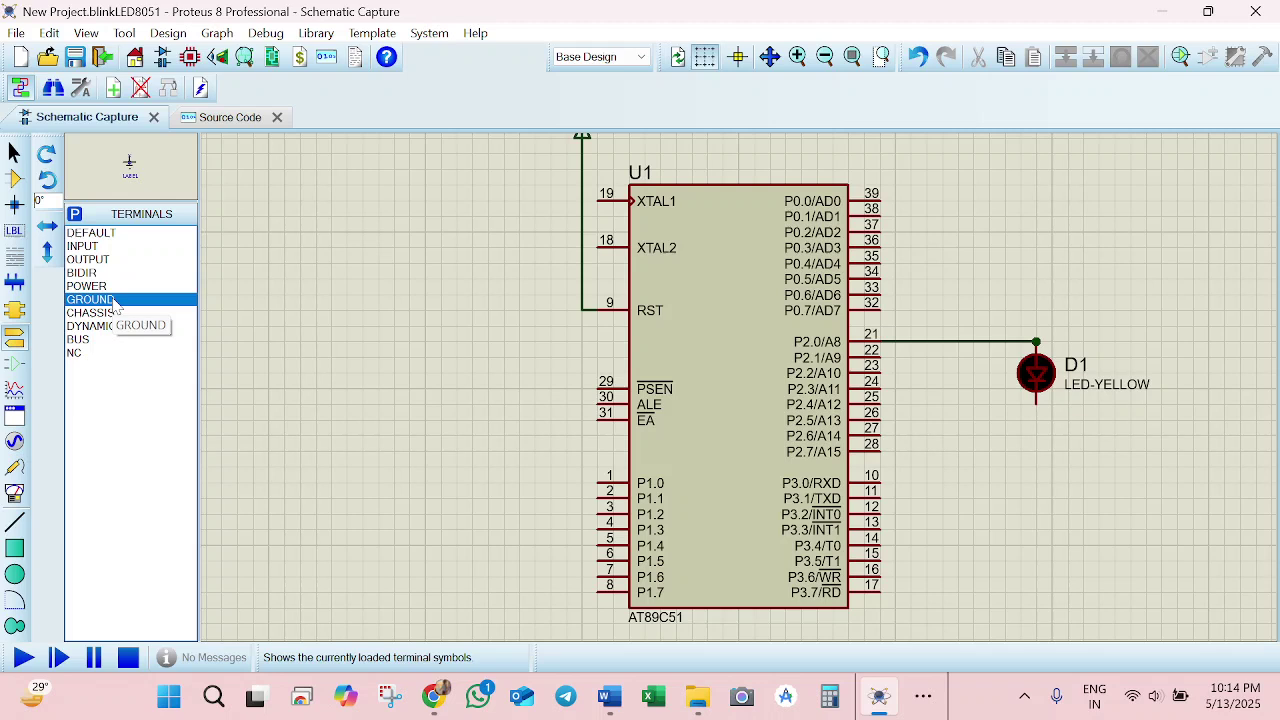
pyautogui.click(1037, 403)
pyautogui.click(1037, 465)
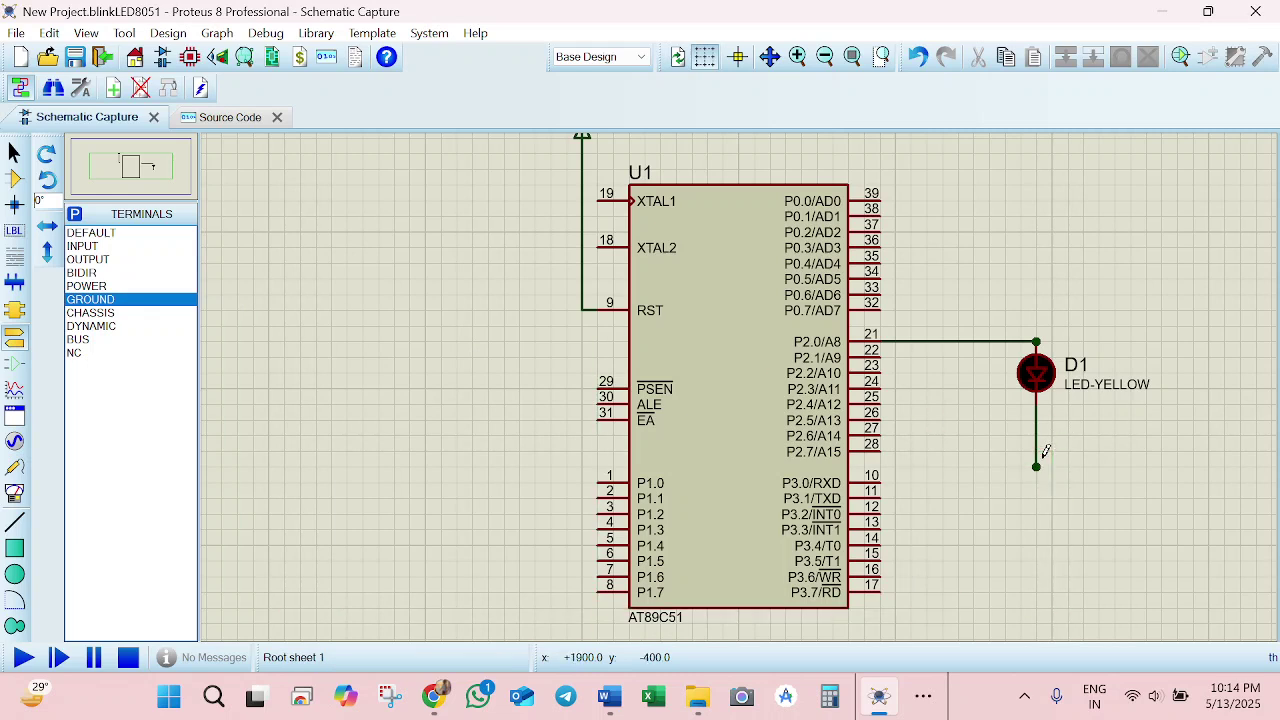
pyautogui.click(88, 303)
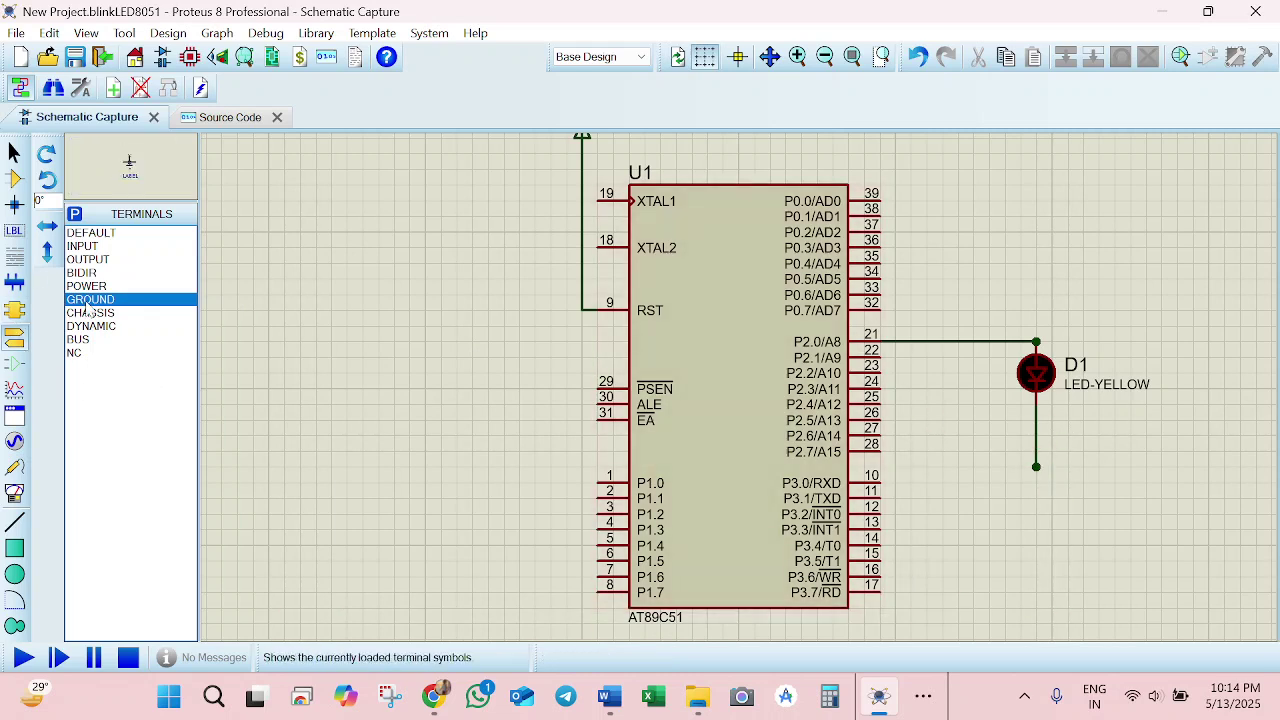
pyautogui.click(1045, 485)
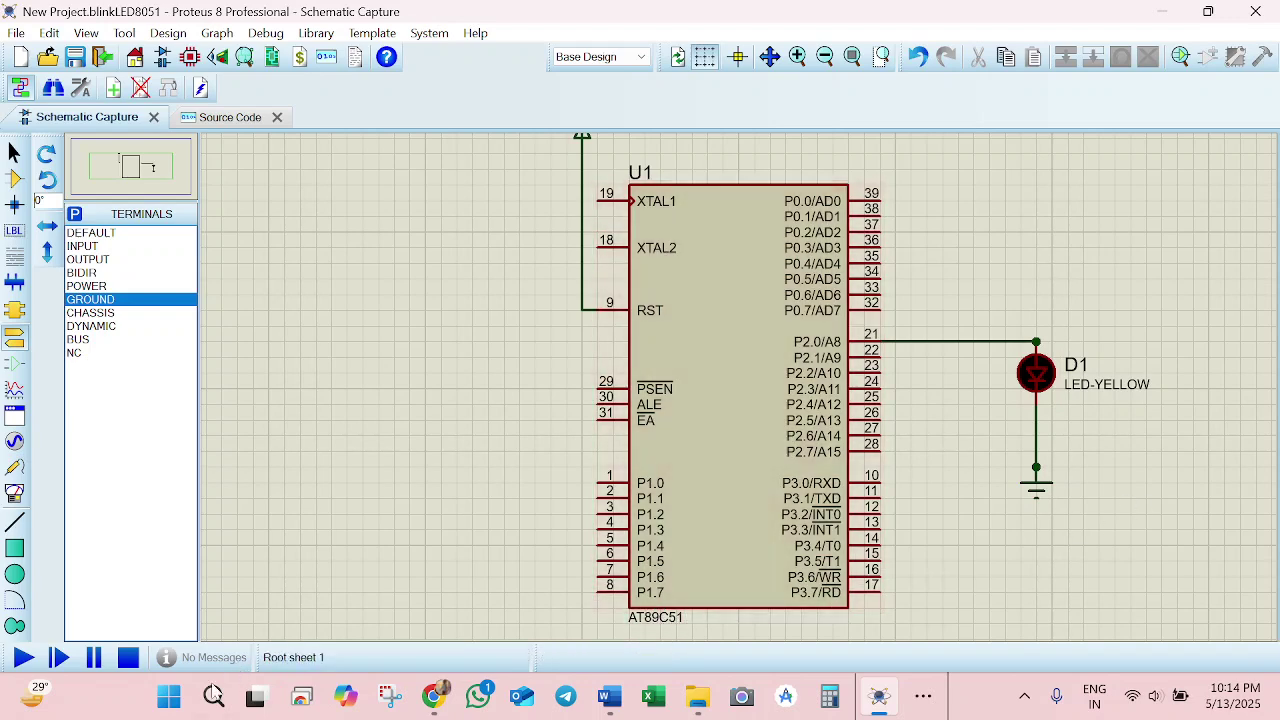
# Build the firmware project from main.c, and run the simulation to observe the LED before stopping it.
pyautogui.click(241, 124)
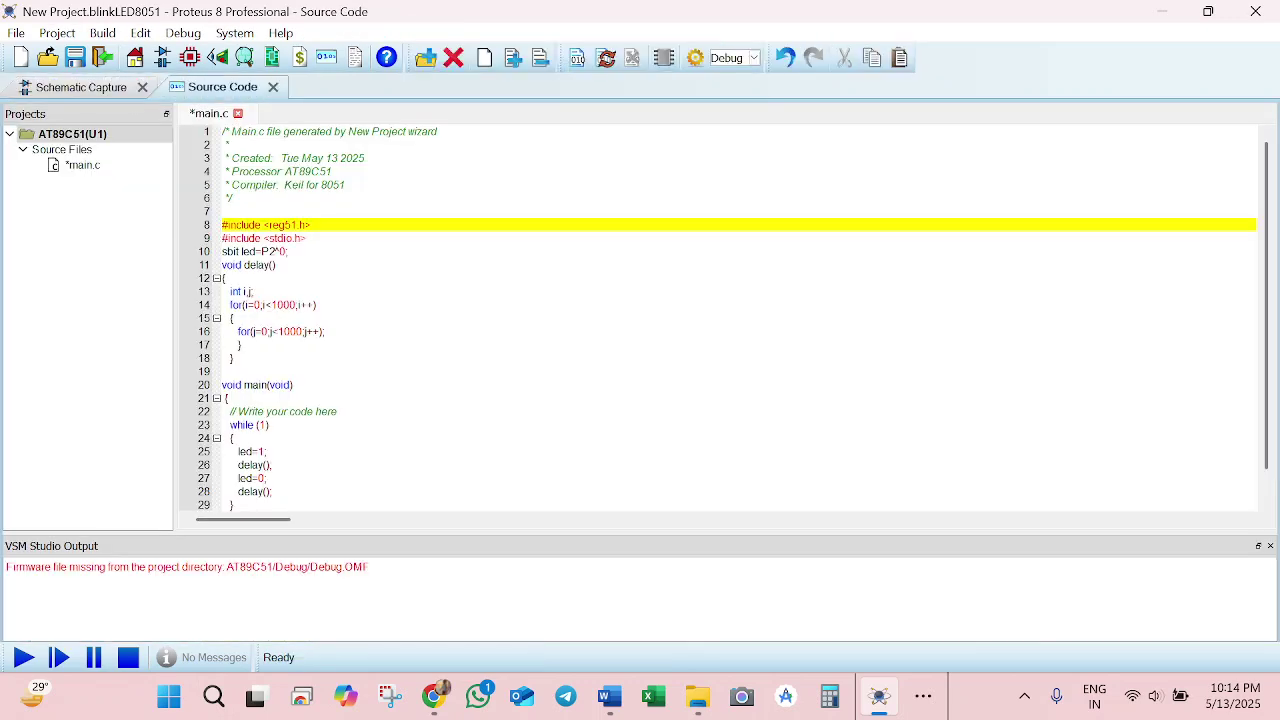
pyautogui.click(59, 35)
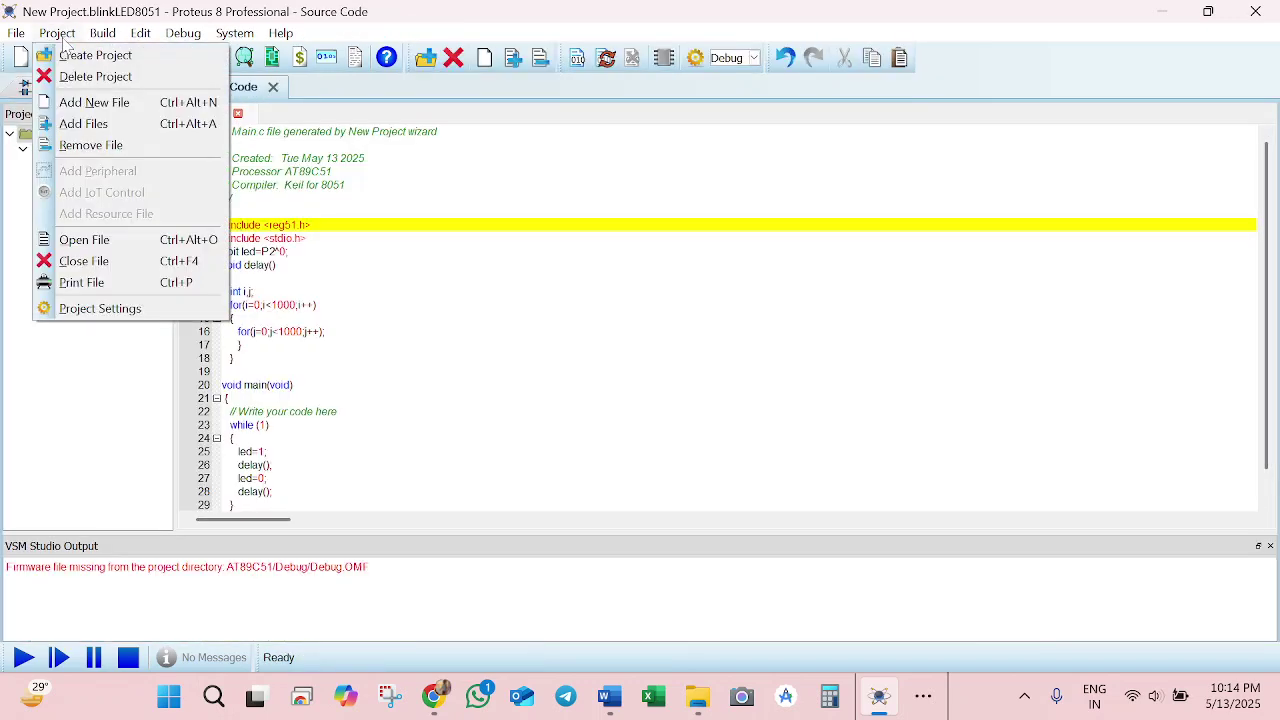
pyautogui.moveTo(103, 35)
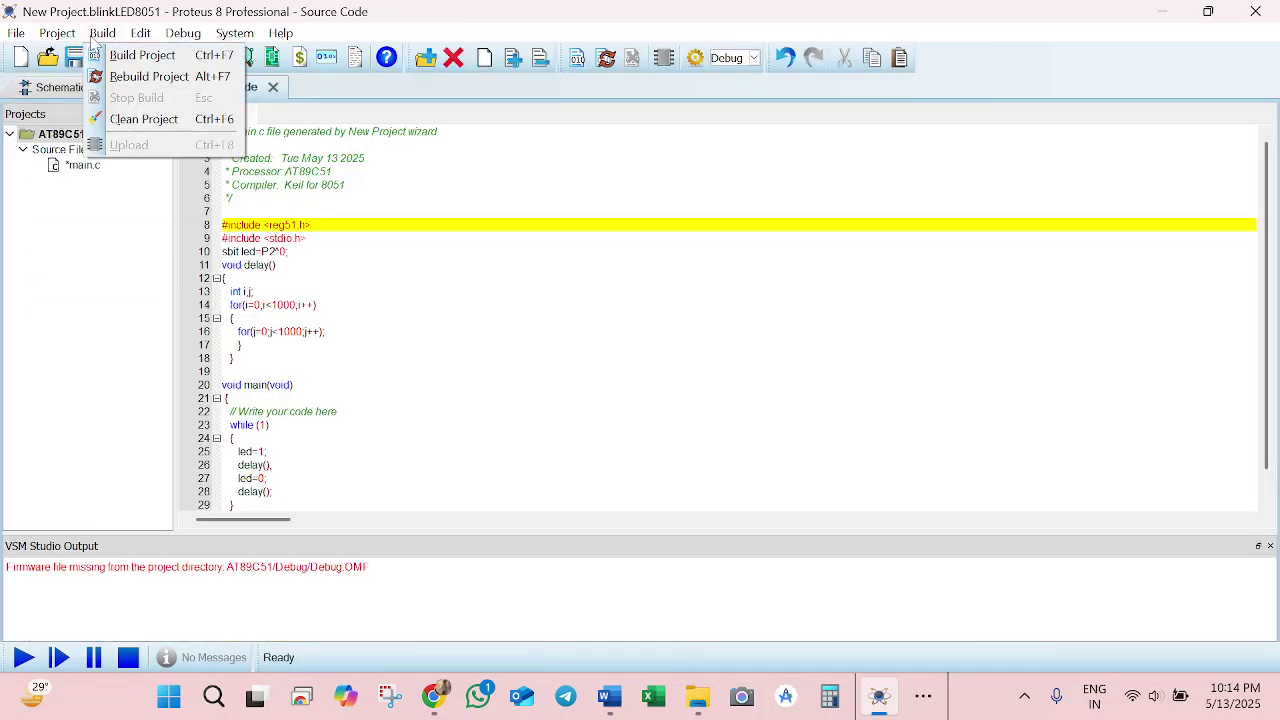
pyautogui.click(162, 57)
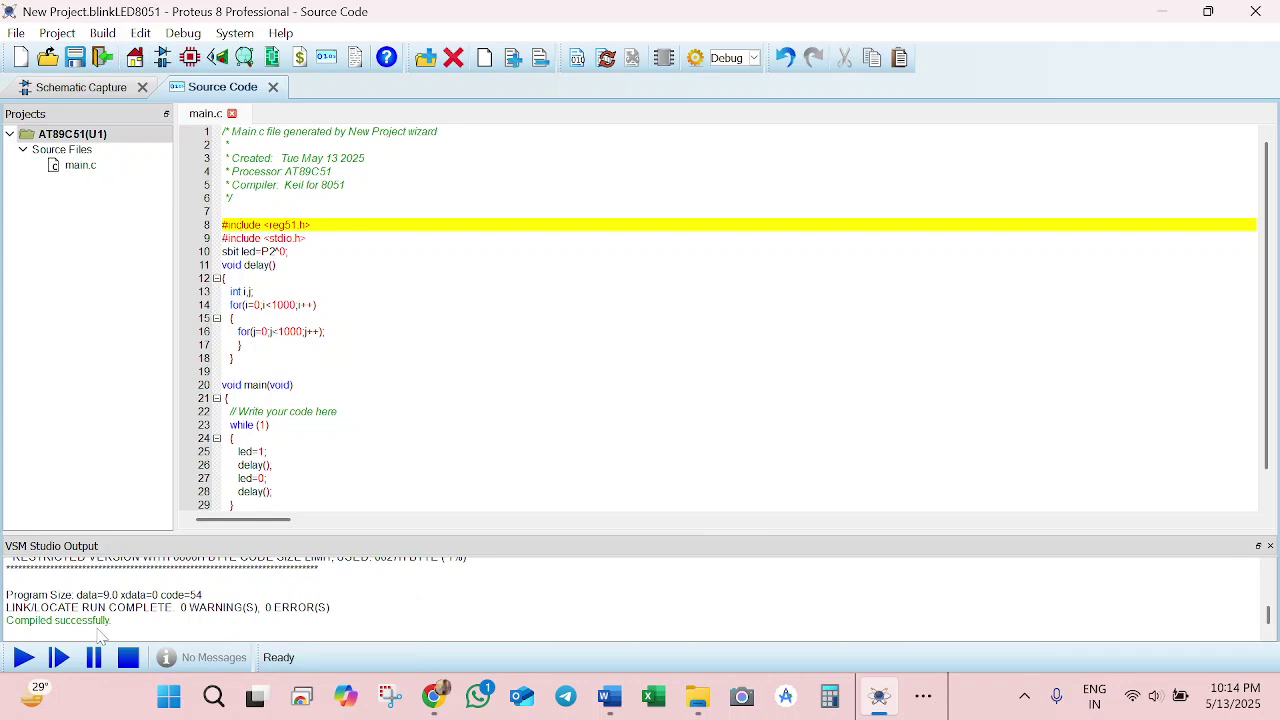
pyautogui.click(22, 658)
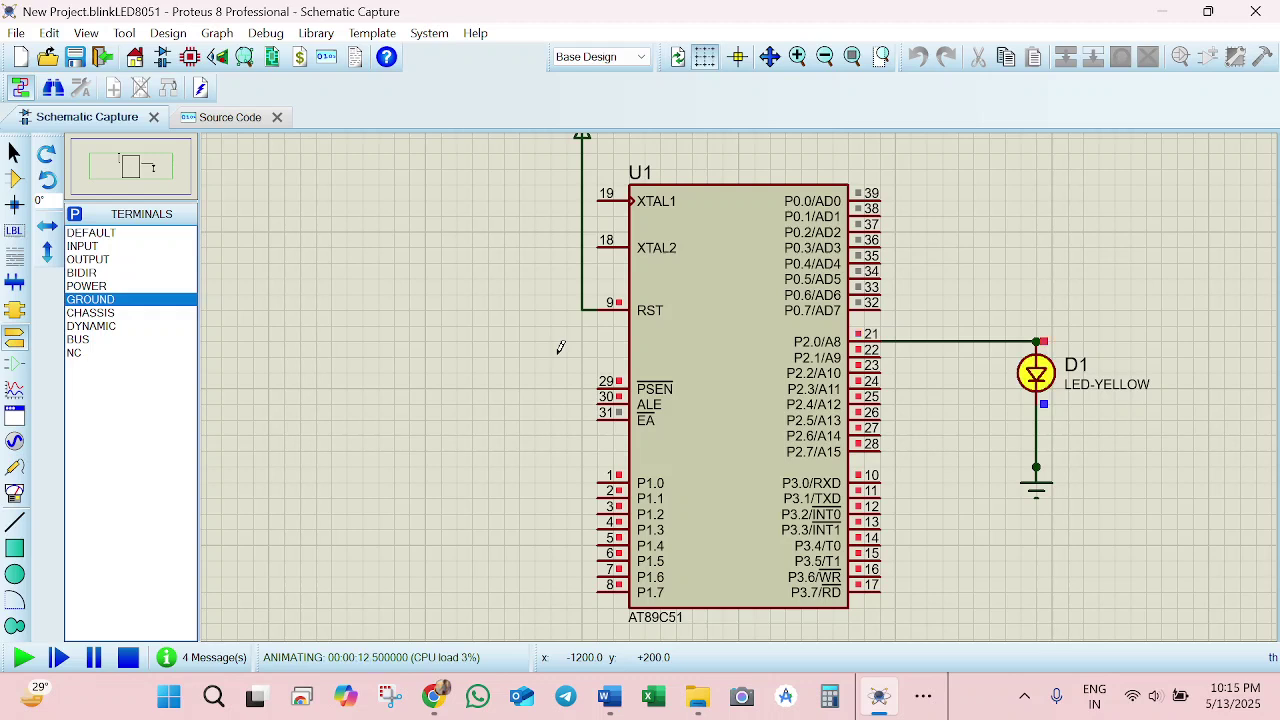
pyautogui.click(128, 655)
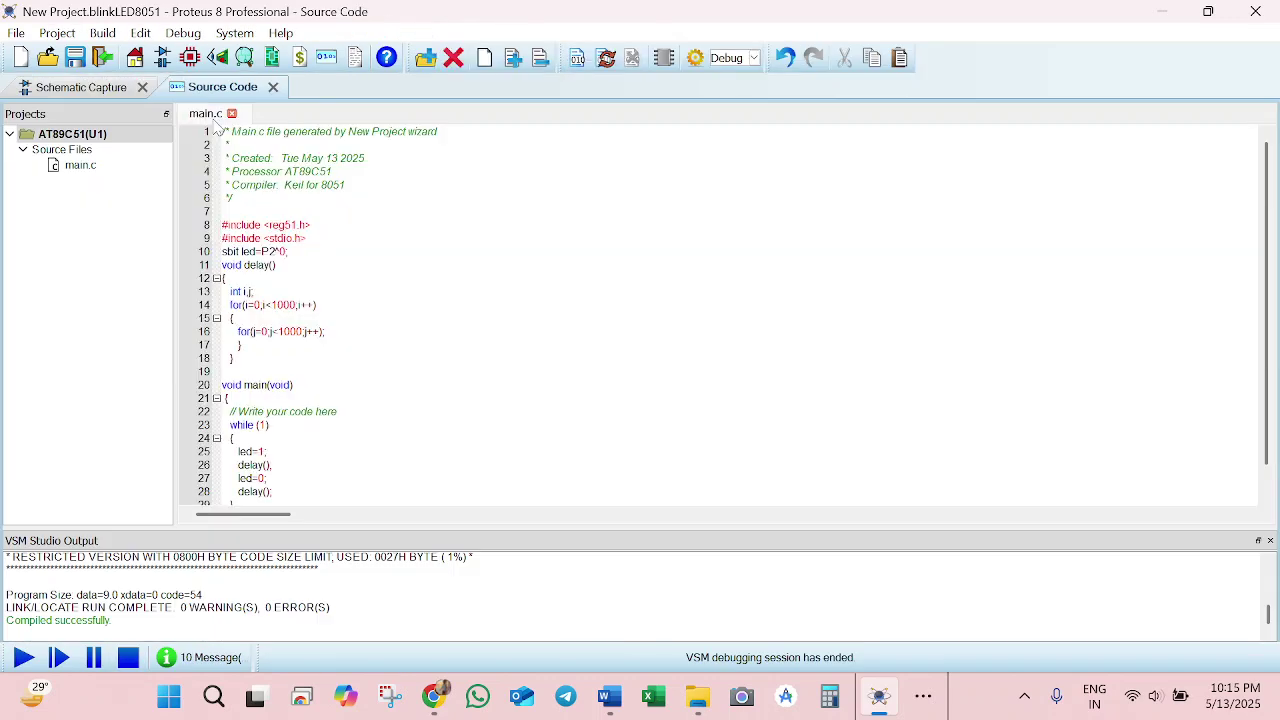
# Shorten the delay function in main.c by setting the outer loop limit to i<500 and the inner one to j<100.
pyautogui.click(212, 118)
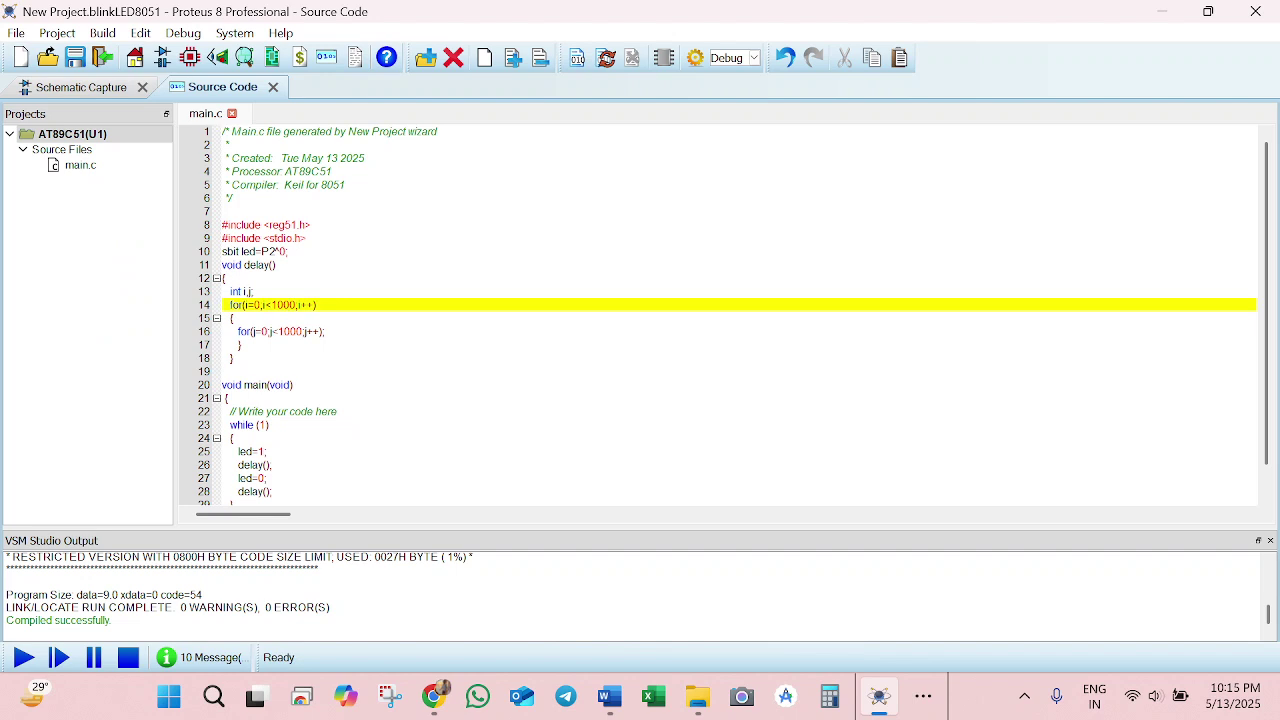
pyautogui.press('BackSpace')
pyautogui.press('BackSpace')
pyautogui.press('BackSpace')
pyautogui.press('BackSpace')
pyautogui.write('5000')
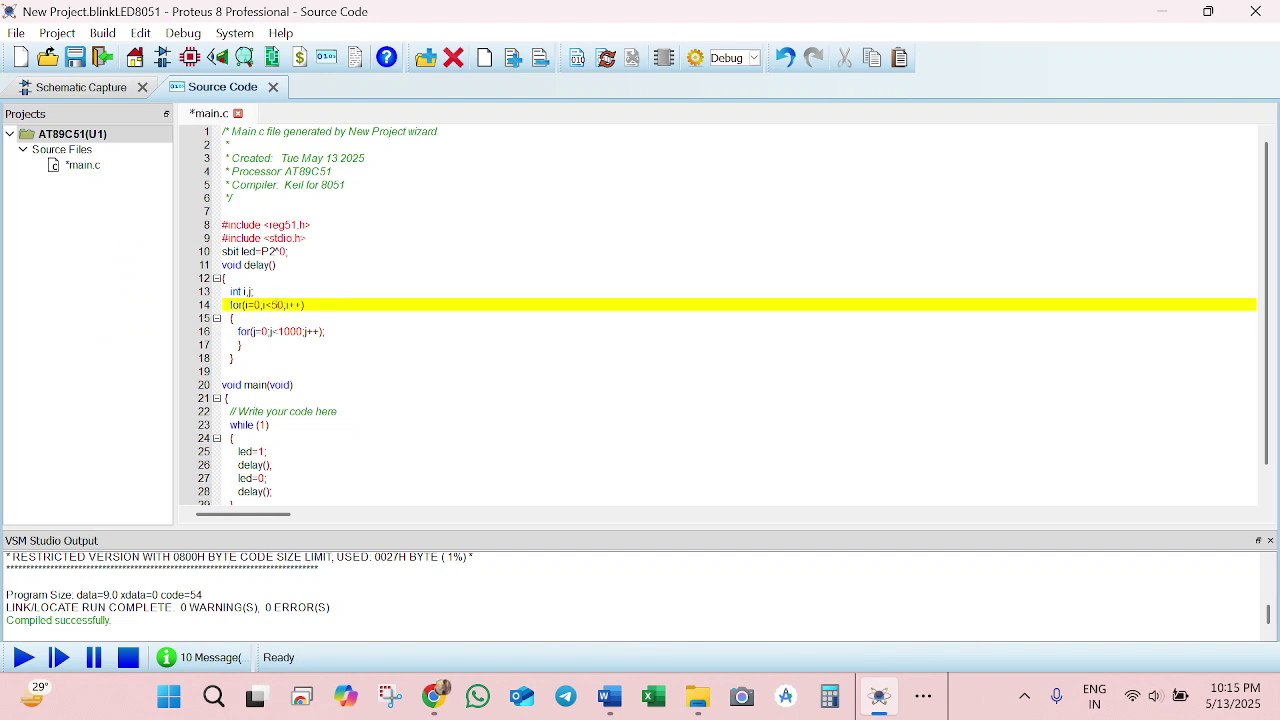
pyautogui.press('BackSpace')
pyautogui.click(290, 331)
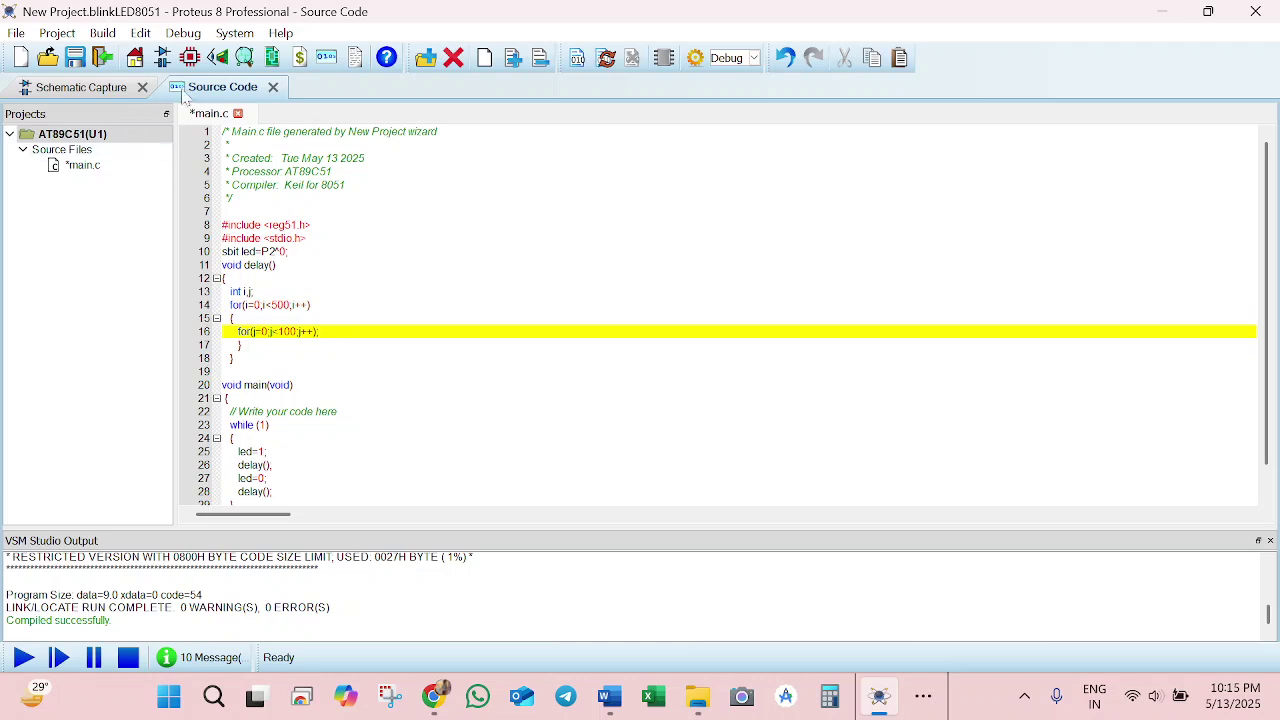
# Build the project with the shortened delay, and simulate the circuit again to watch the LED blink before stopping it.
pyautogui.click(101, 33)
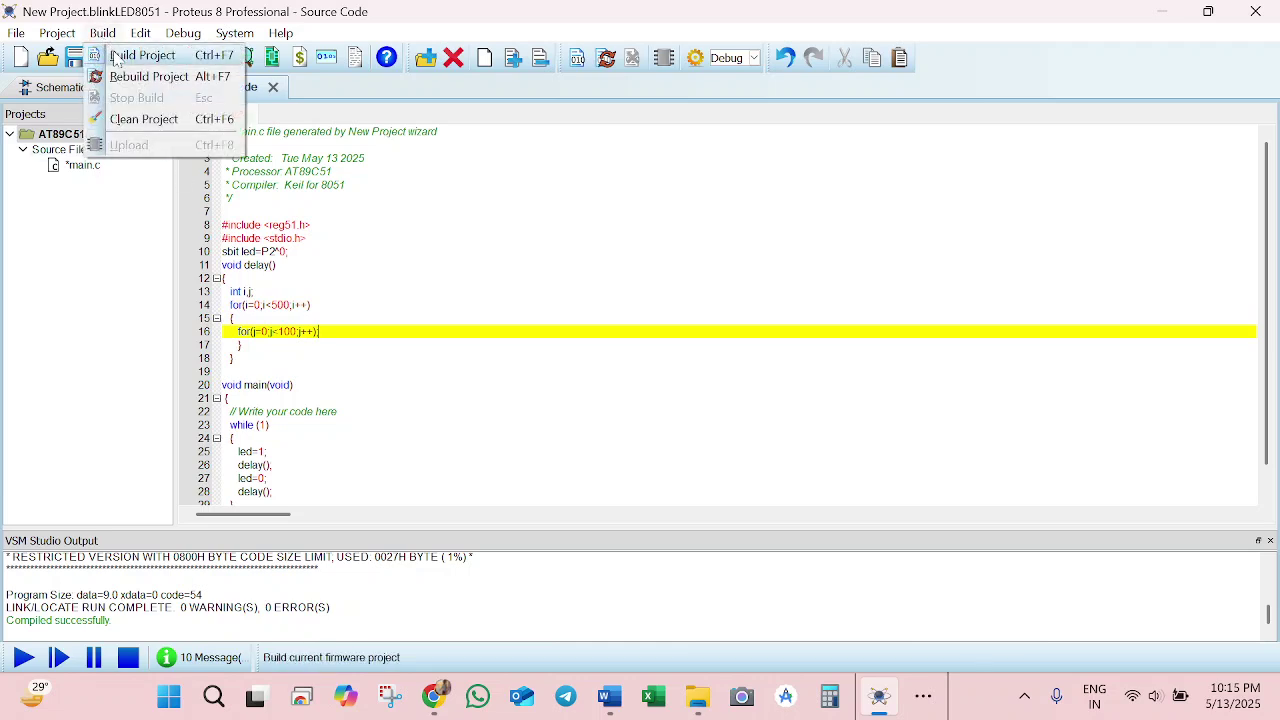
pyautogui.click(100, 55)
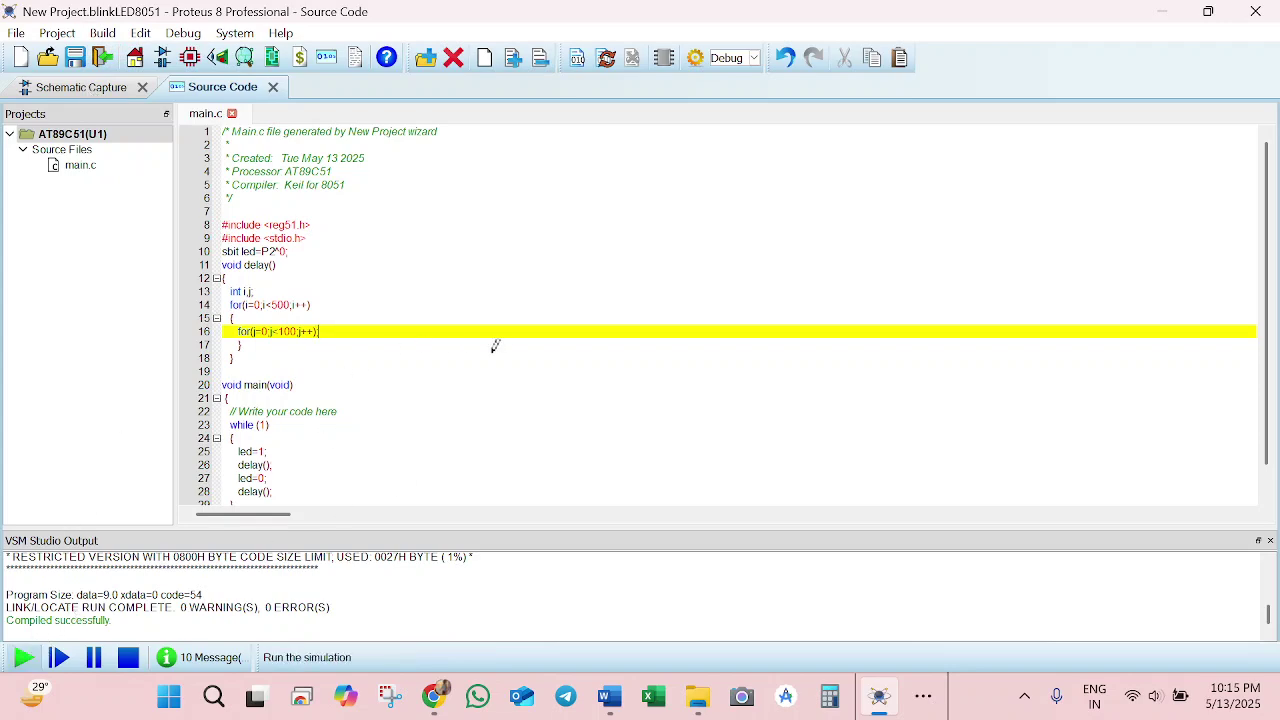
pyautogui.press('F12')
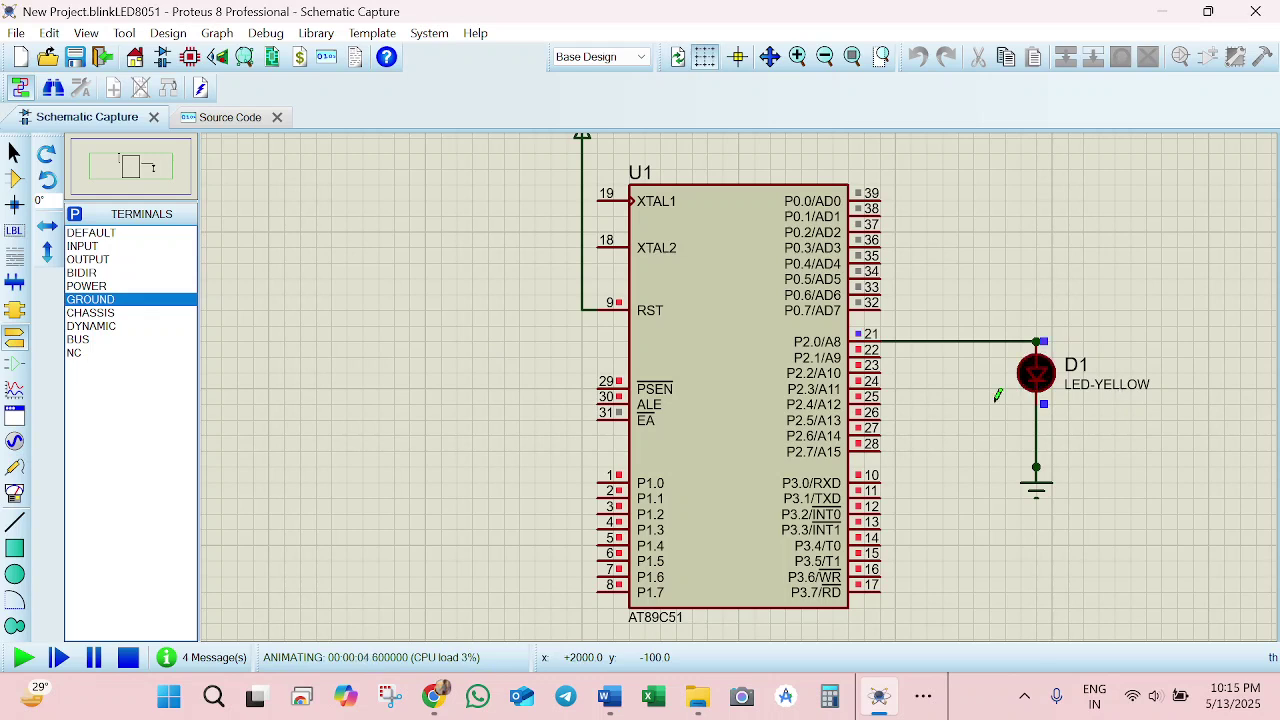
pyautogui.click(127, 657)
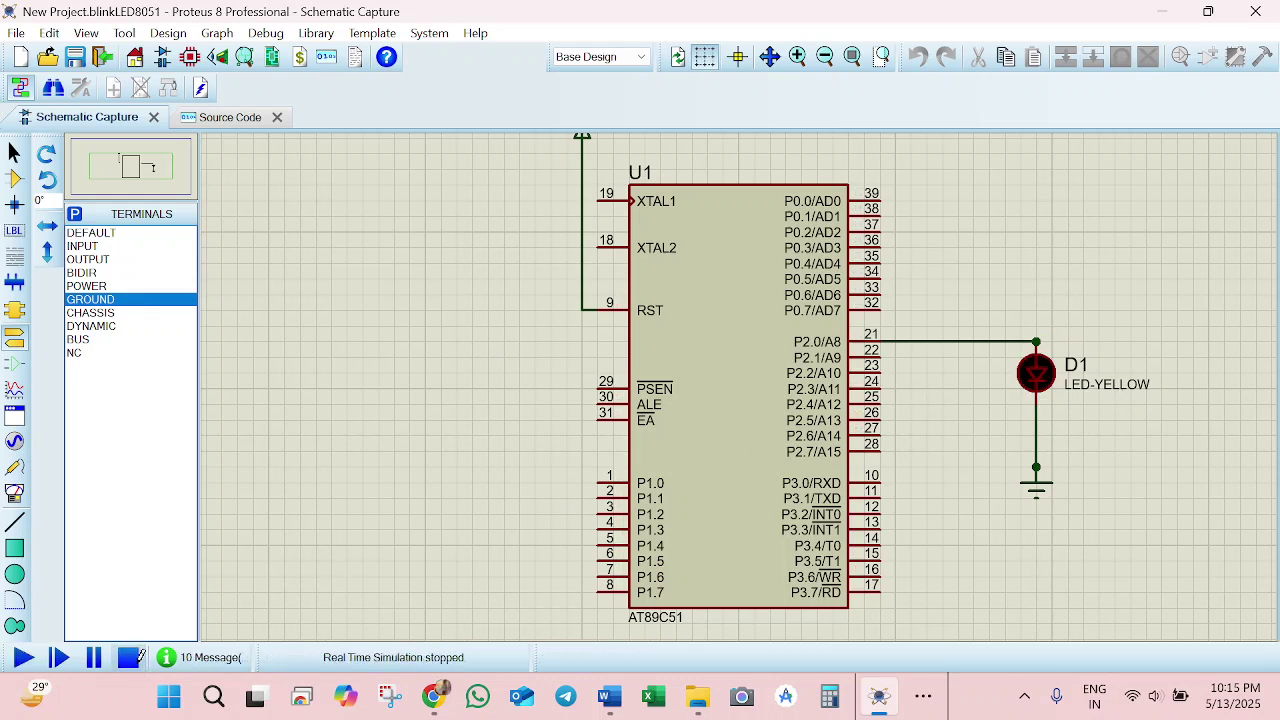
# Review the delay function and main loop to the end of main.c, and close and reopen the source code view.
pyautogui.click(243, 119)
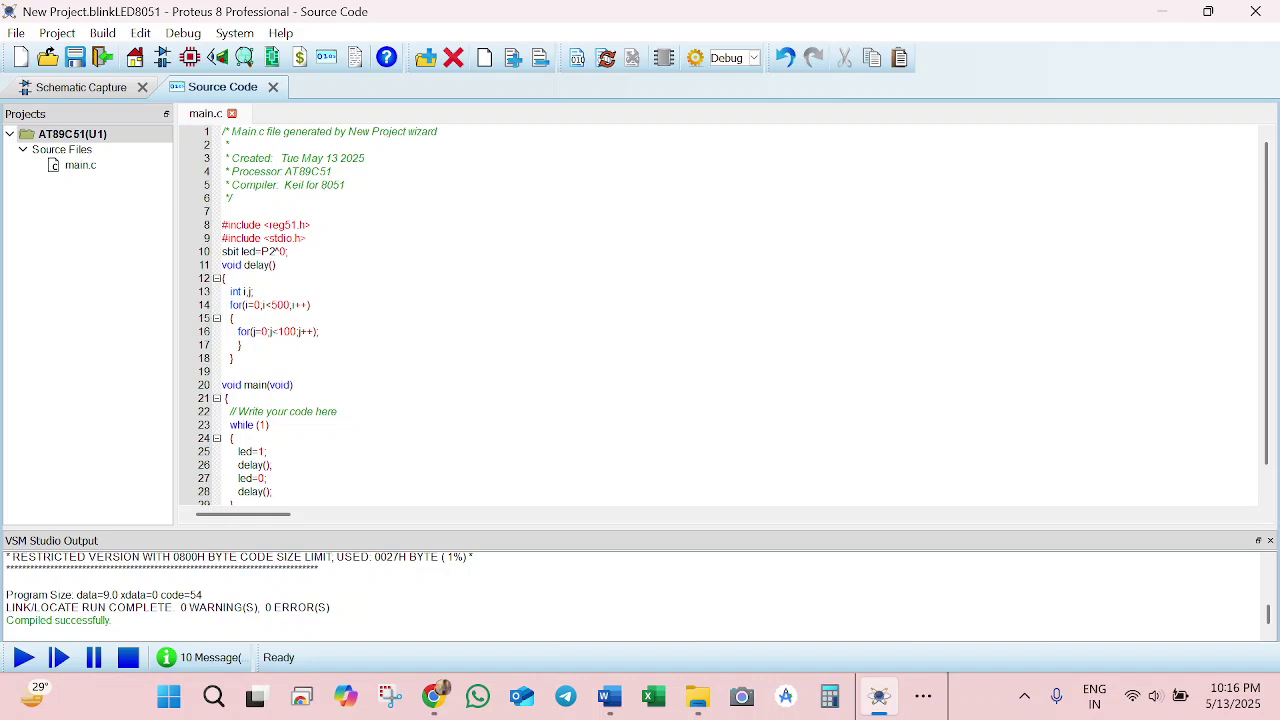
pyautogui.click(1266, 497)
pyautogui.click(1266, 497)
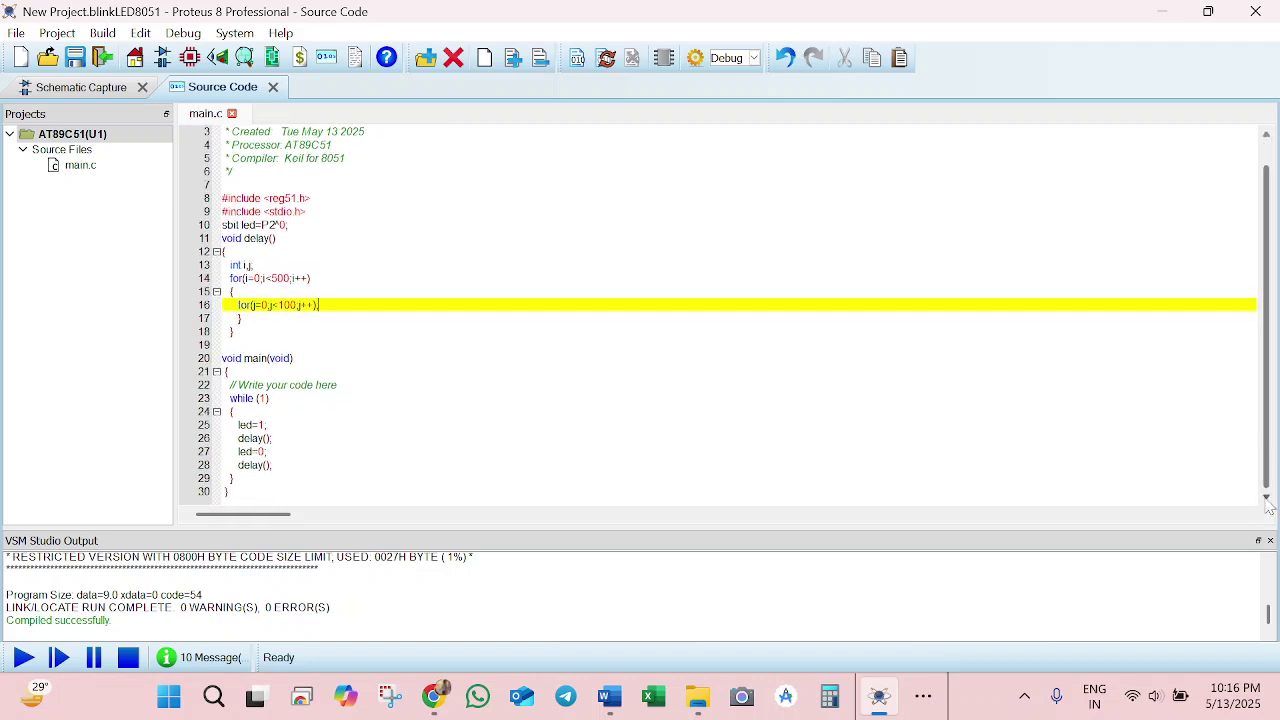
pyautogui.moveTo(1267, 485); pyautogui.dragTo(1270, 468)
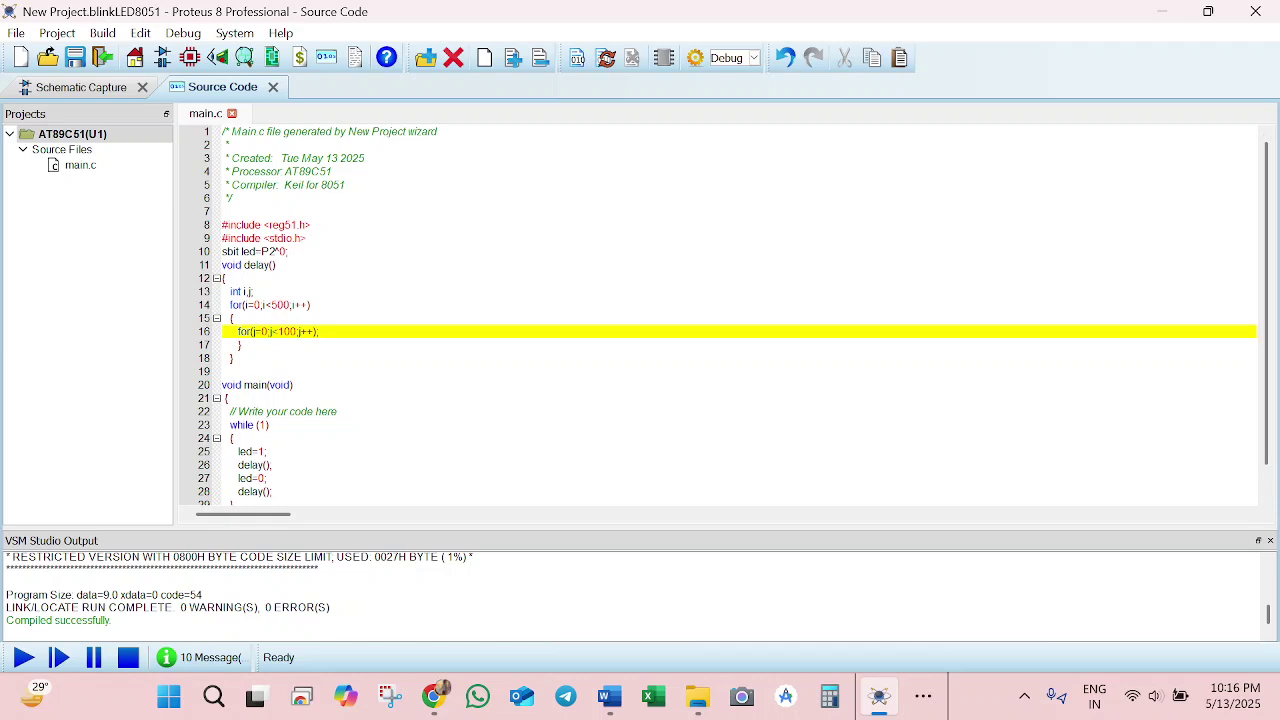
pyautogui.click(273, 87)
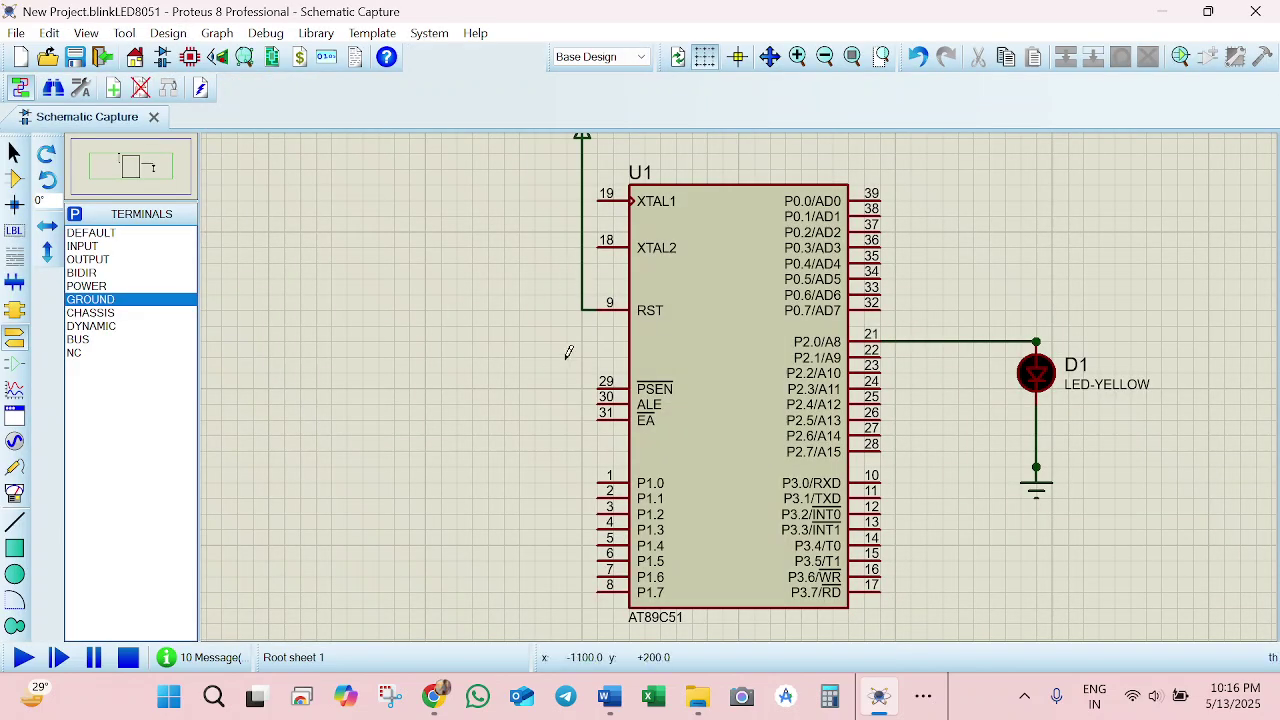
pyautogui.click(327, 58)
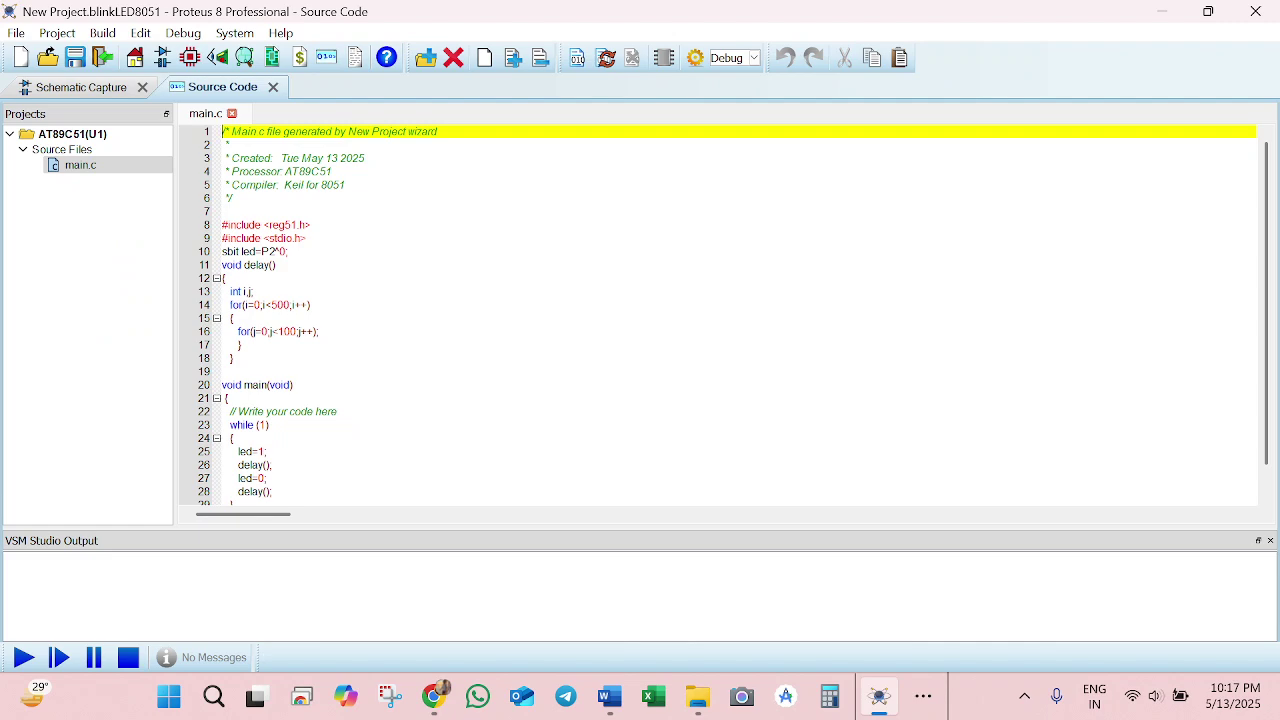
# Exit Proteus and save the changes to the current project.
pyautogui.click(1255, 11)
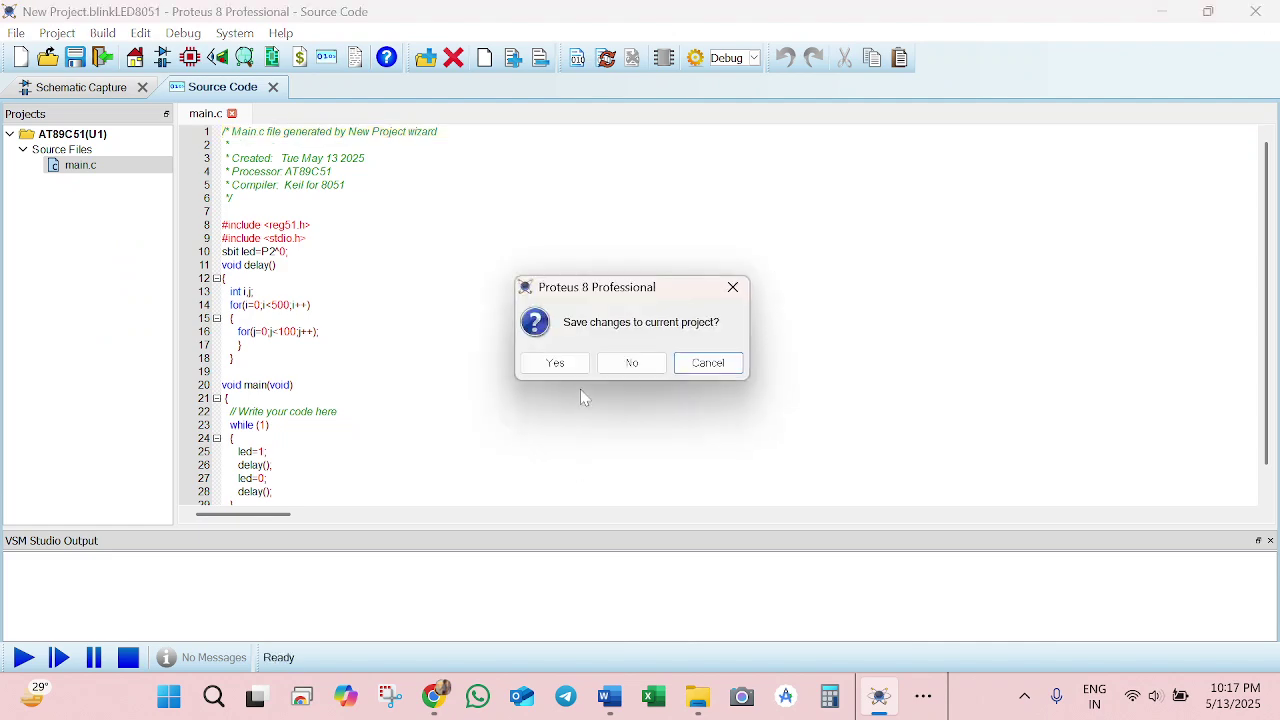
pyautogui.click(562, 368)
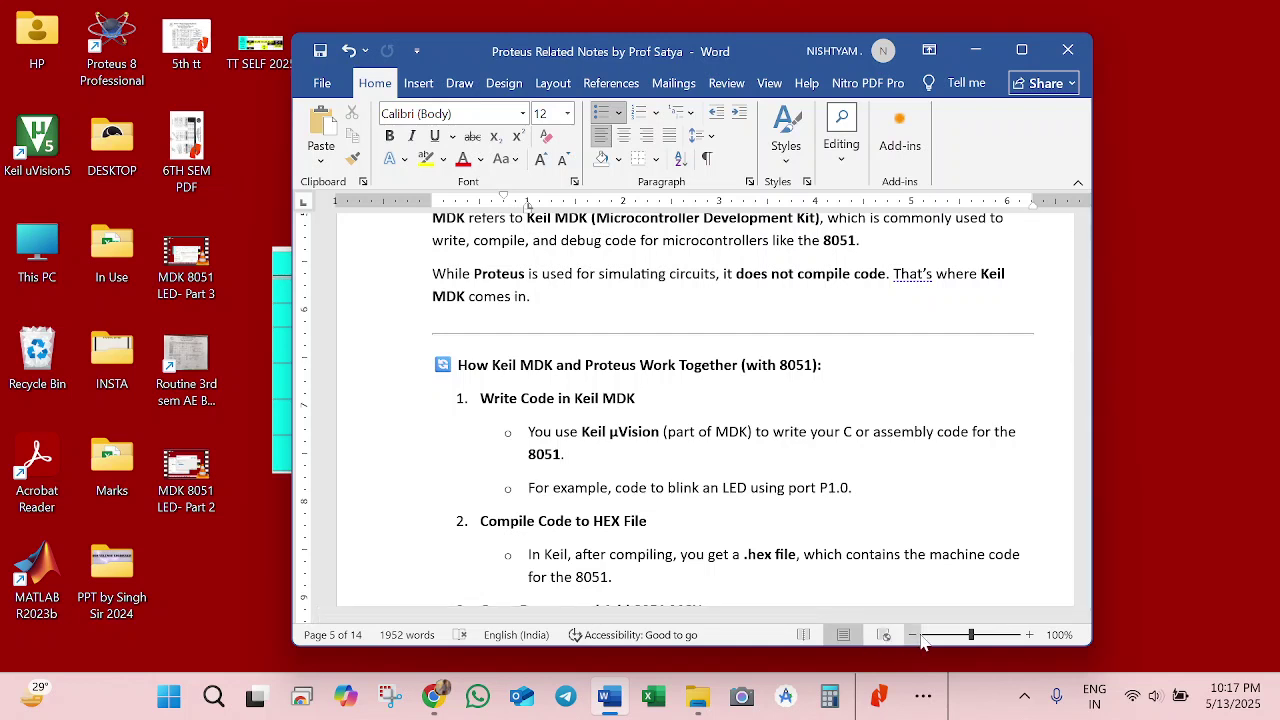
pyautogui.click(928, 710)
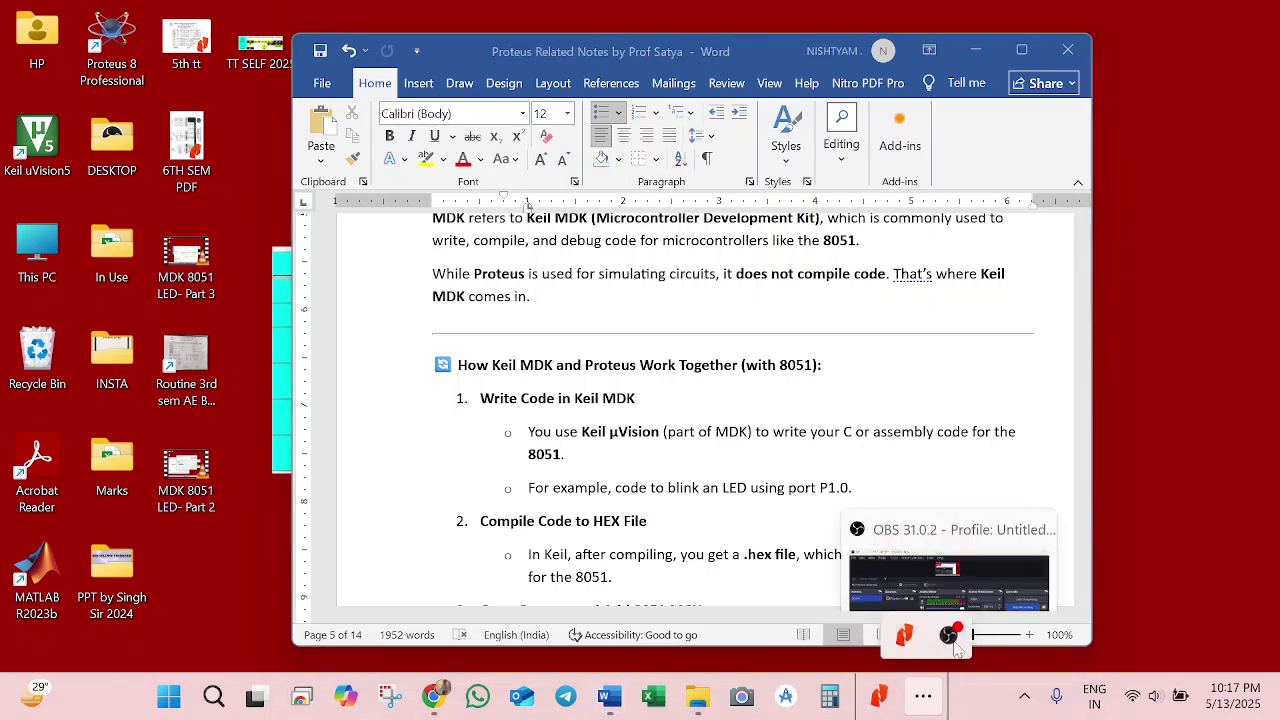